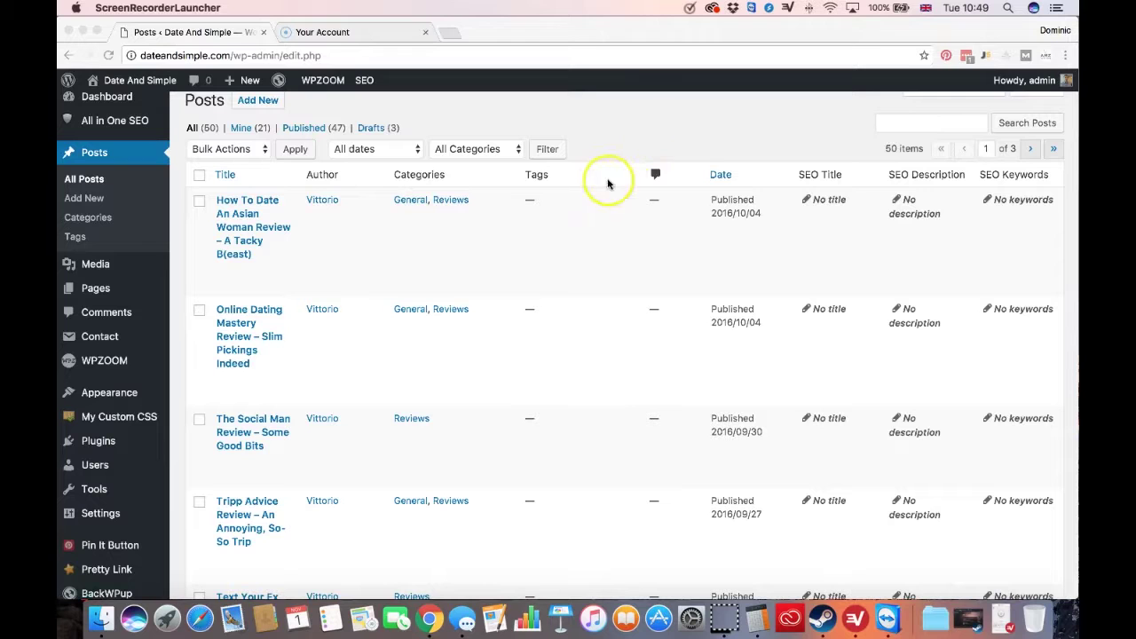
Open the All in One SEO general settings in a new browser tab and switch to it
left_click(620, 149)
scroll(620, 148, "up", 2)
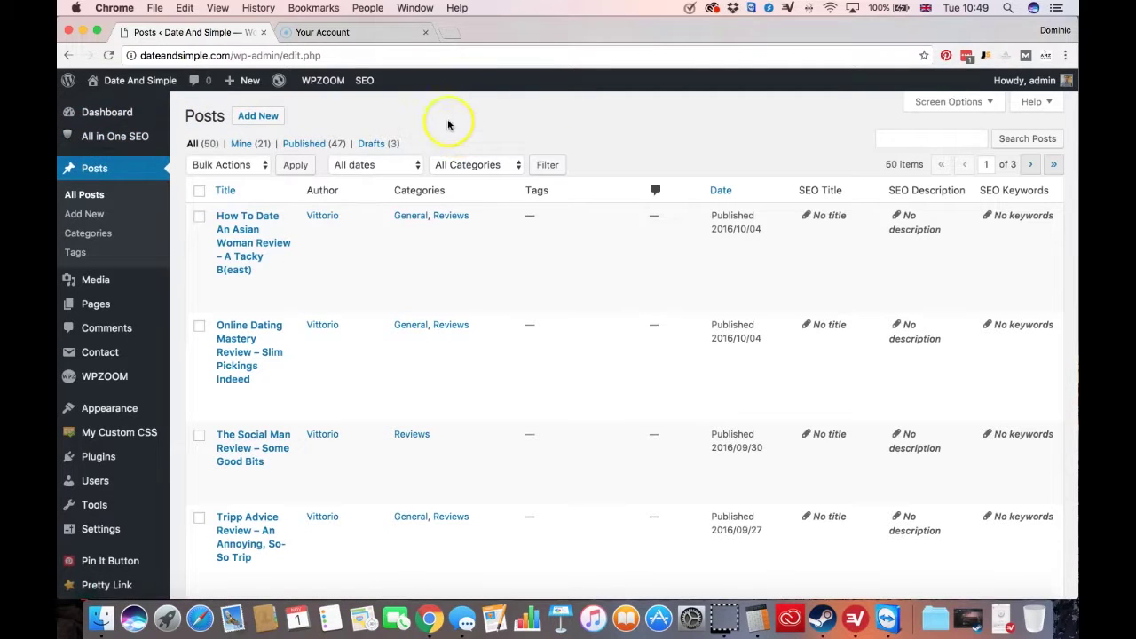
mouse_move(113, 134)
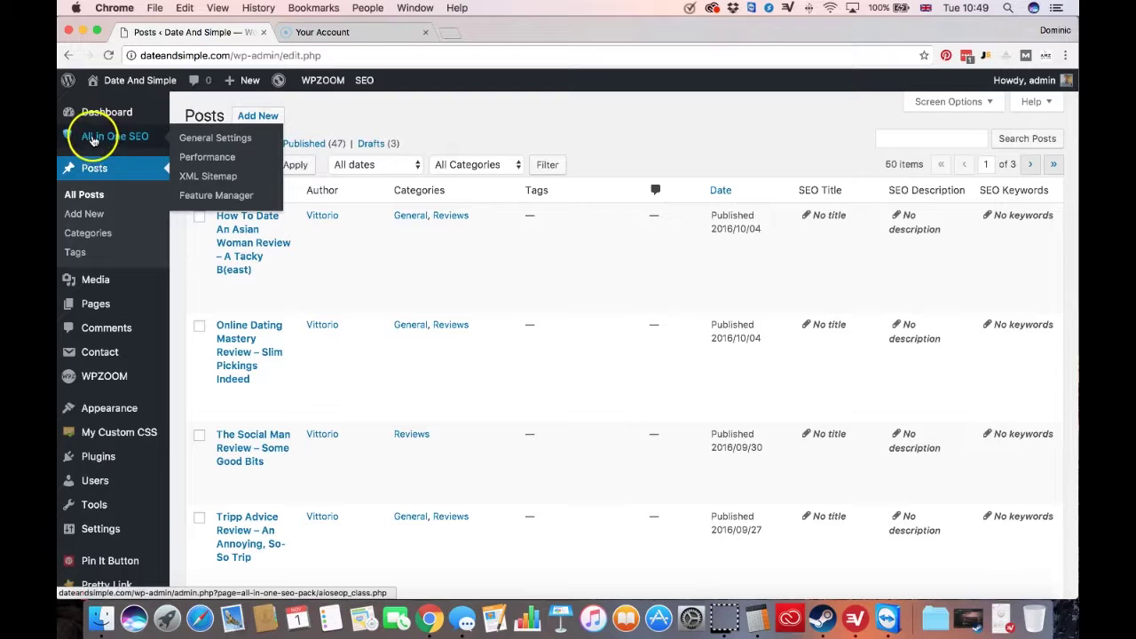
left_click(207, 200)
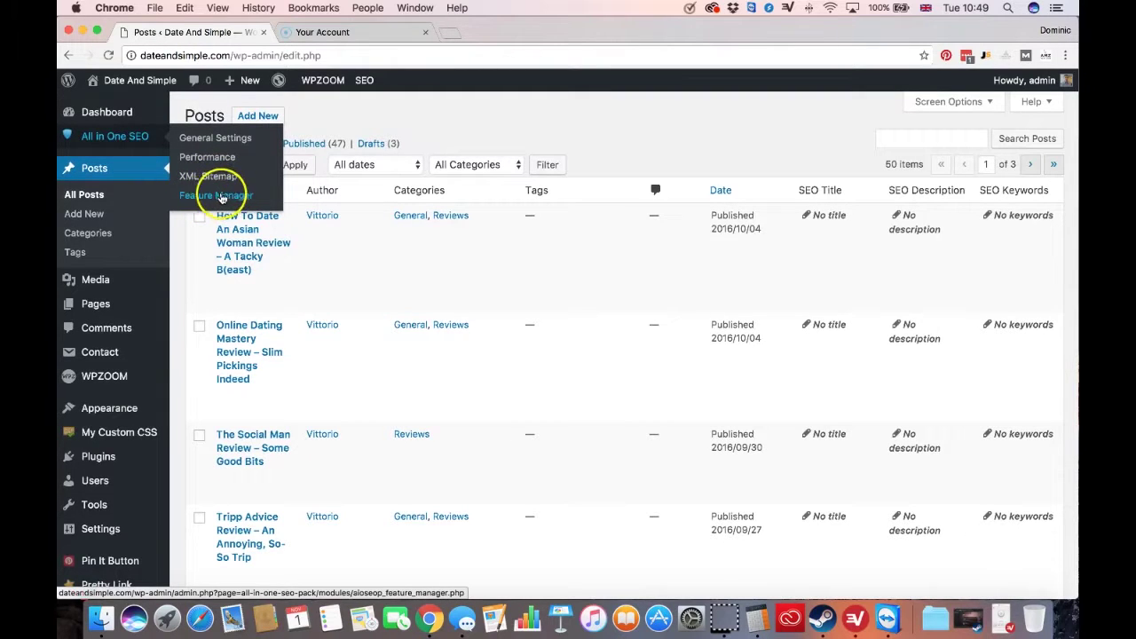
left_click(201, 179)
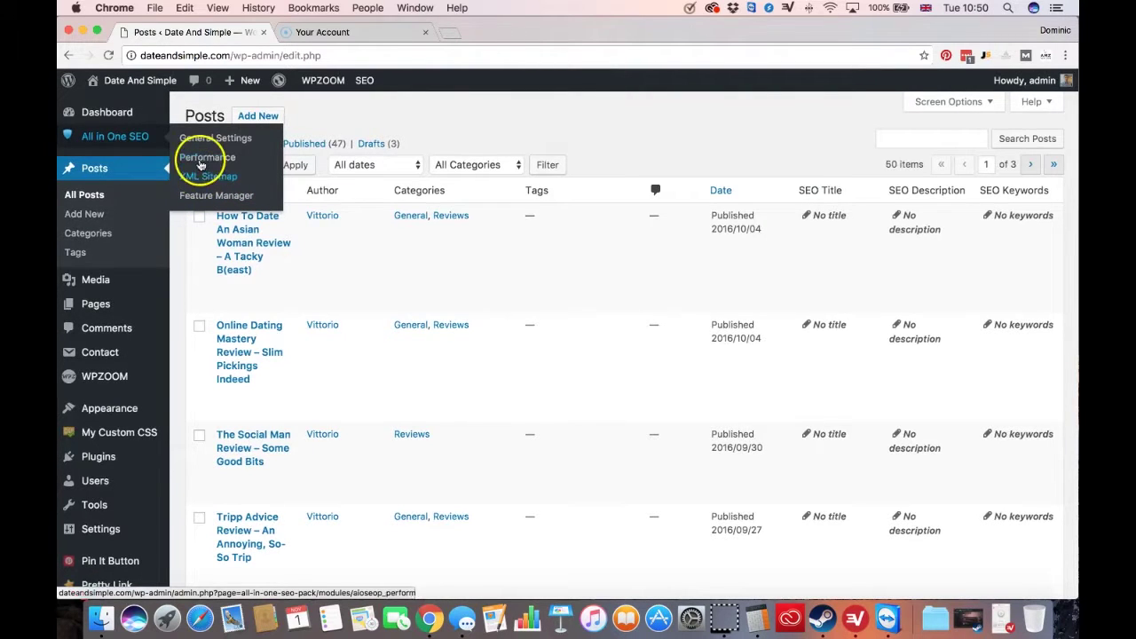
right_click(206, 139)
left_click(224, 143)
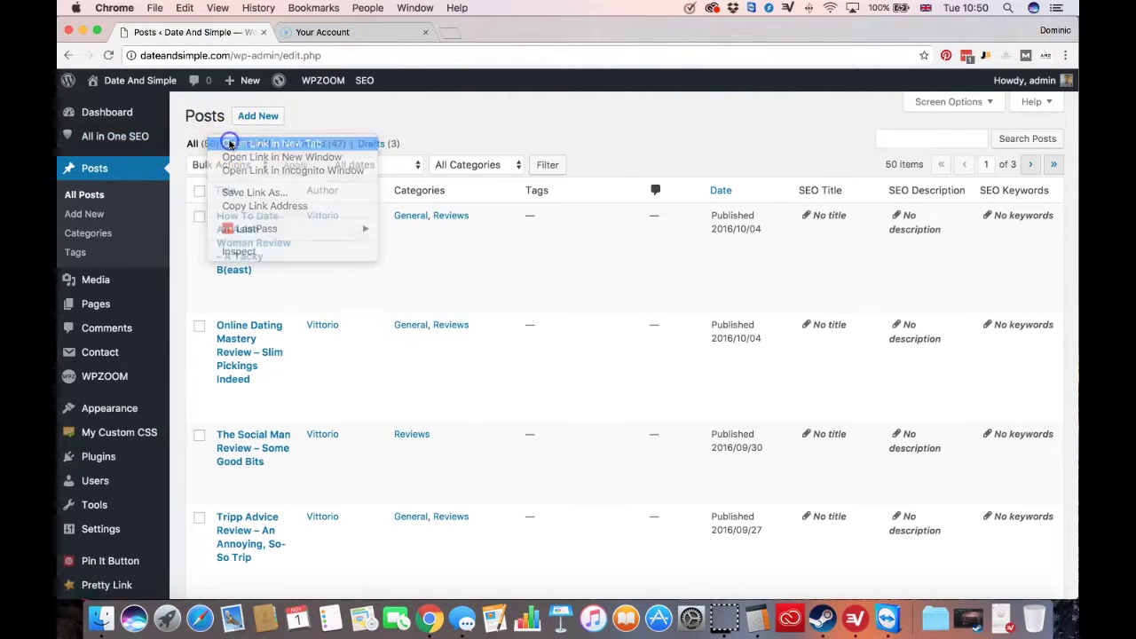
left_click(332, 34)
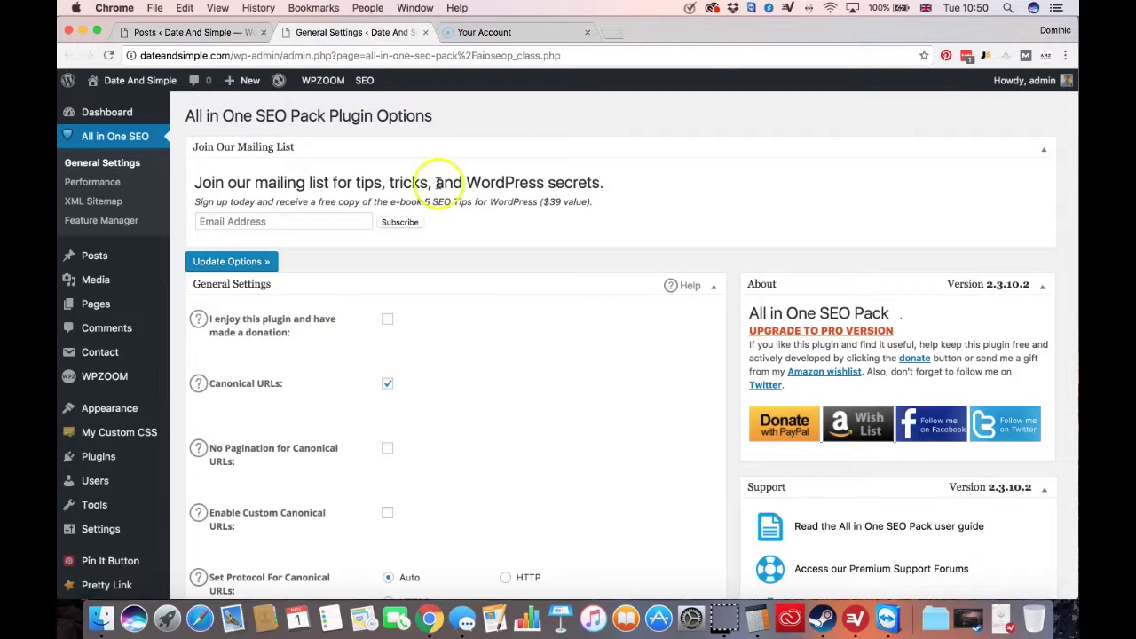
Review the home page, title format, custom post type, display and webmaster verification settings of the SEO plugin
scroll(458, 208, "down", 2)
scroll(458, 208, "down", 10)
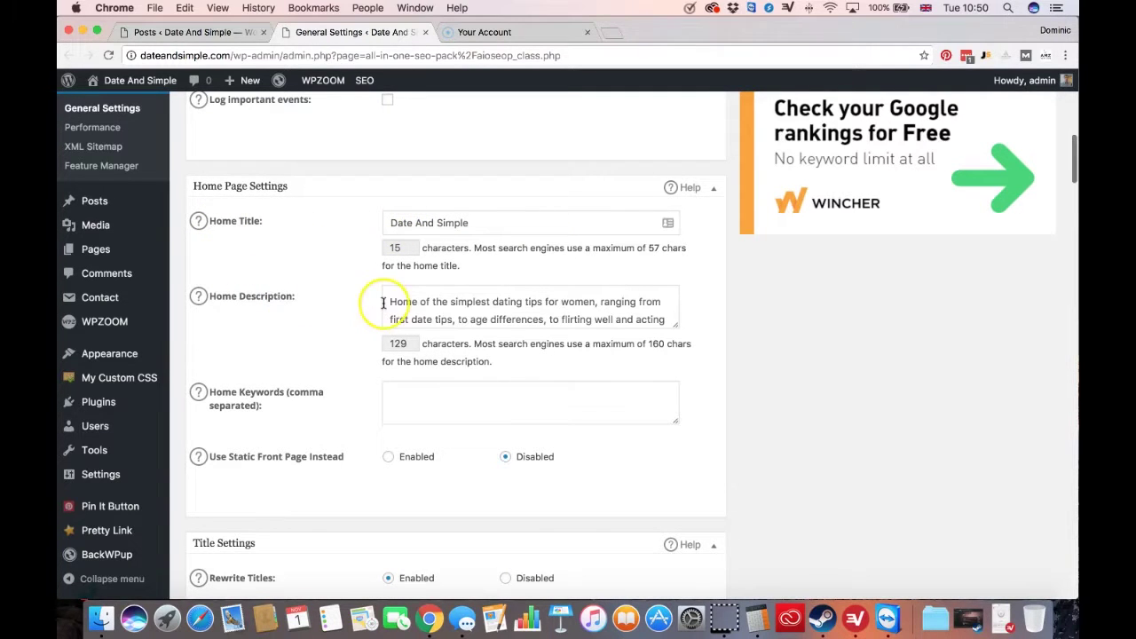
scroll(619, 303, "down", 5)
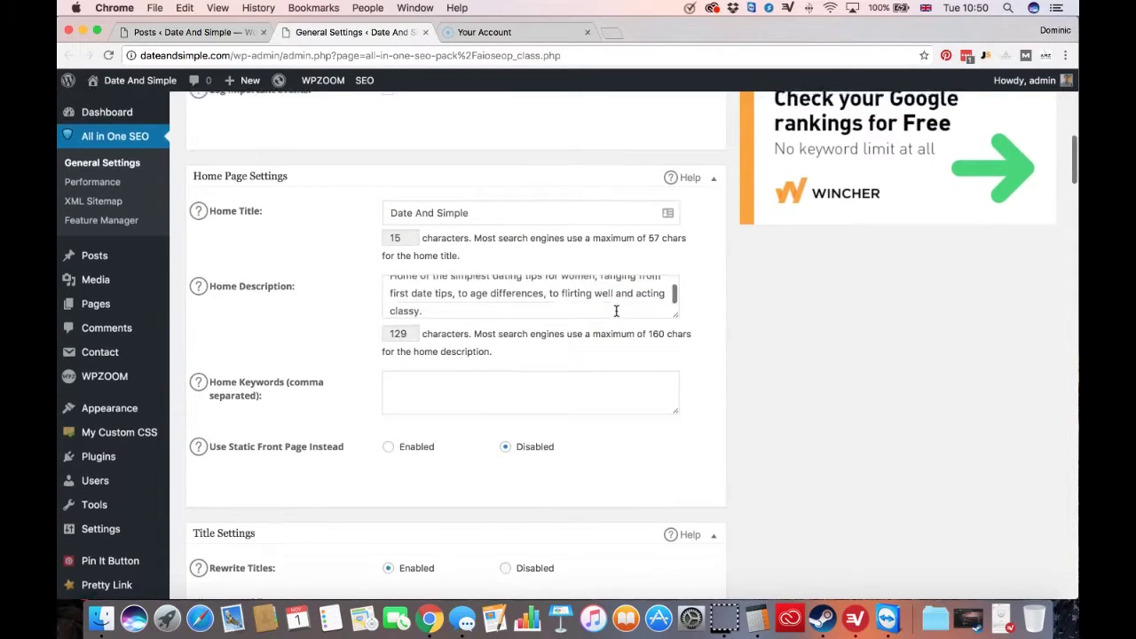
scroll(451, 306, "down", 10)
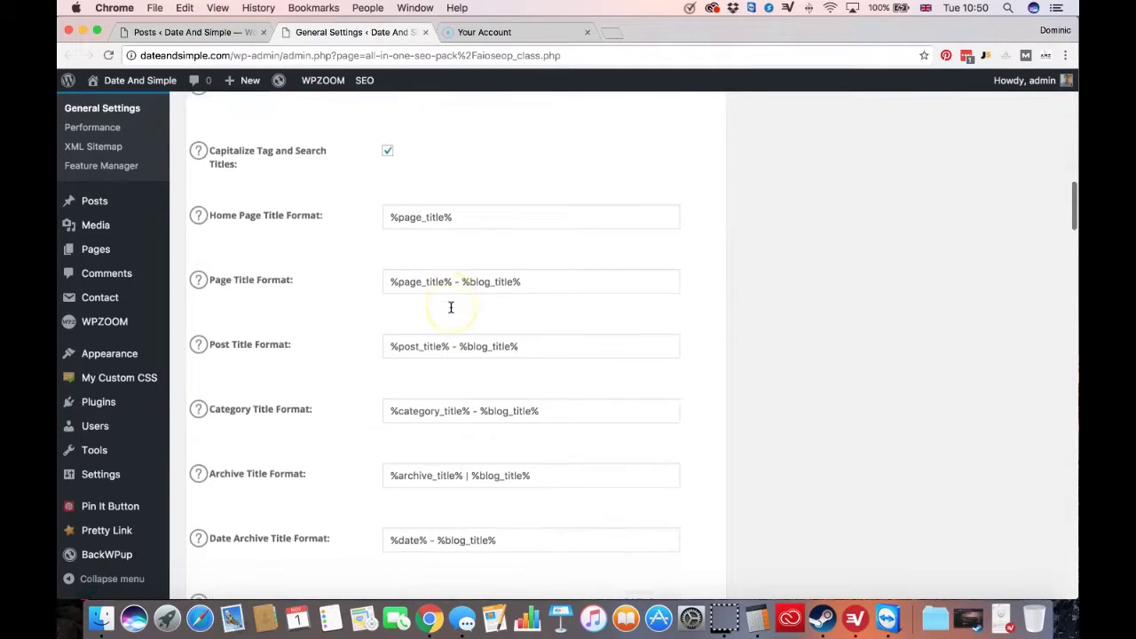
scroll(451, 307, "down", 5)
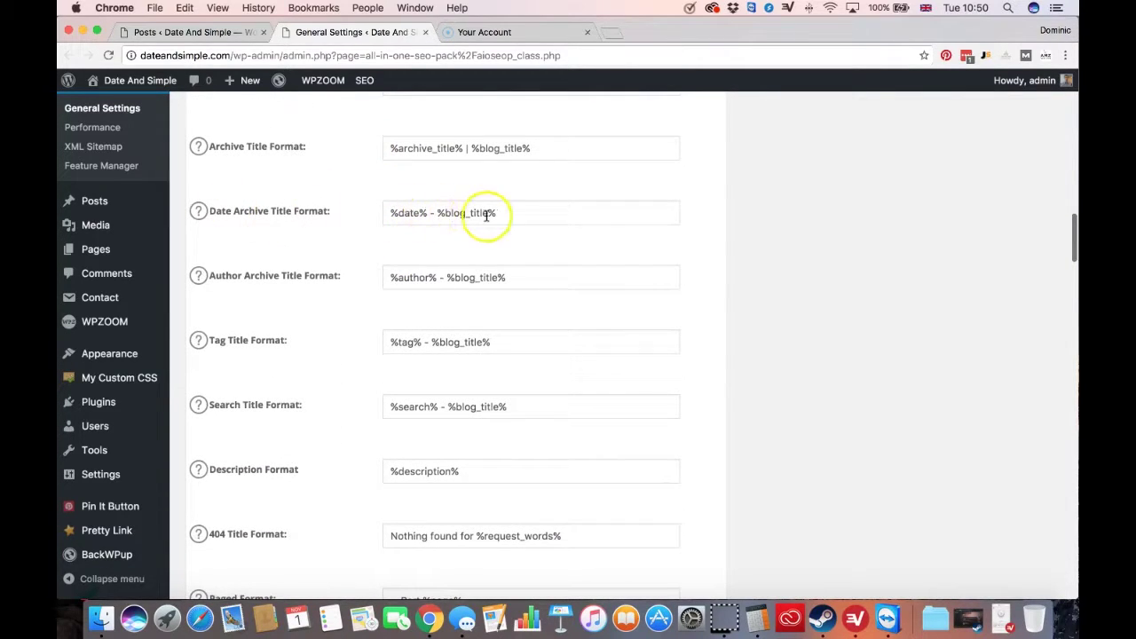
scroll(393, 350, "down", 4)
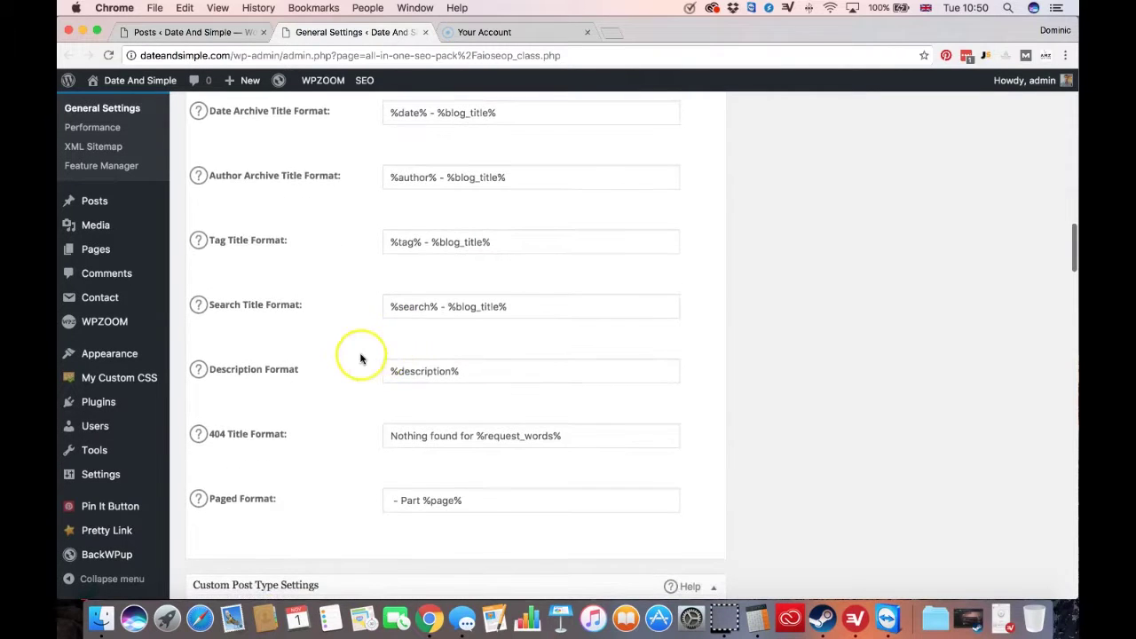
scroll(358, 358, "down", 10)
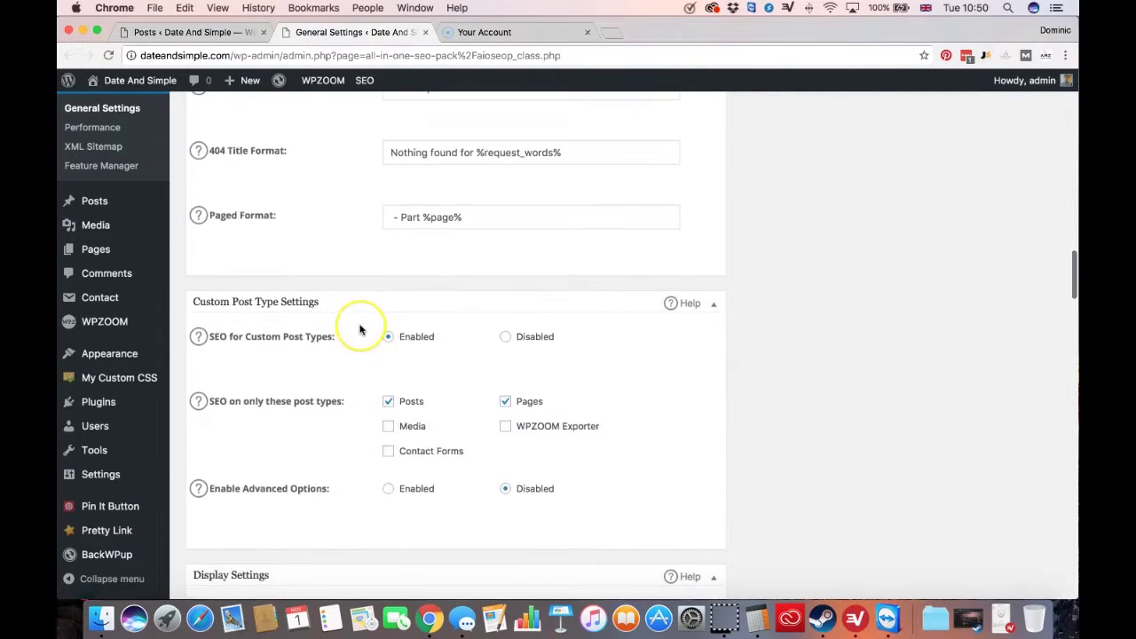
scroll(359, 329, "down", 1)
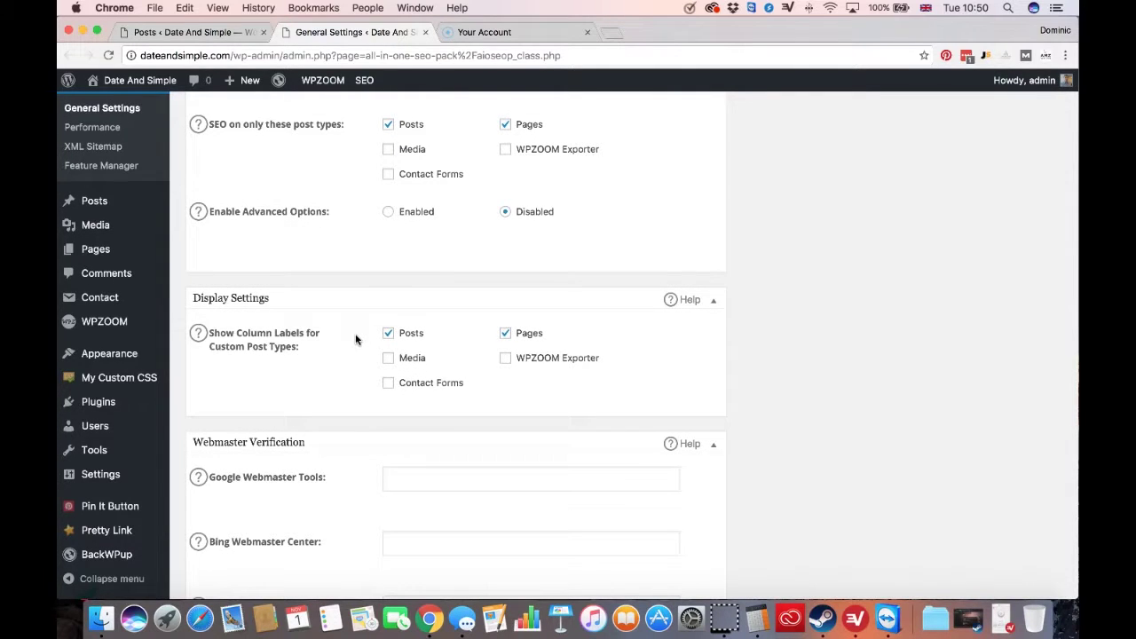
scroll(356, 339, "down", 4)
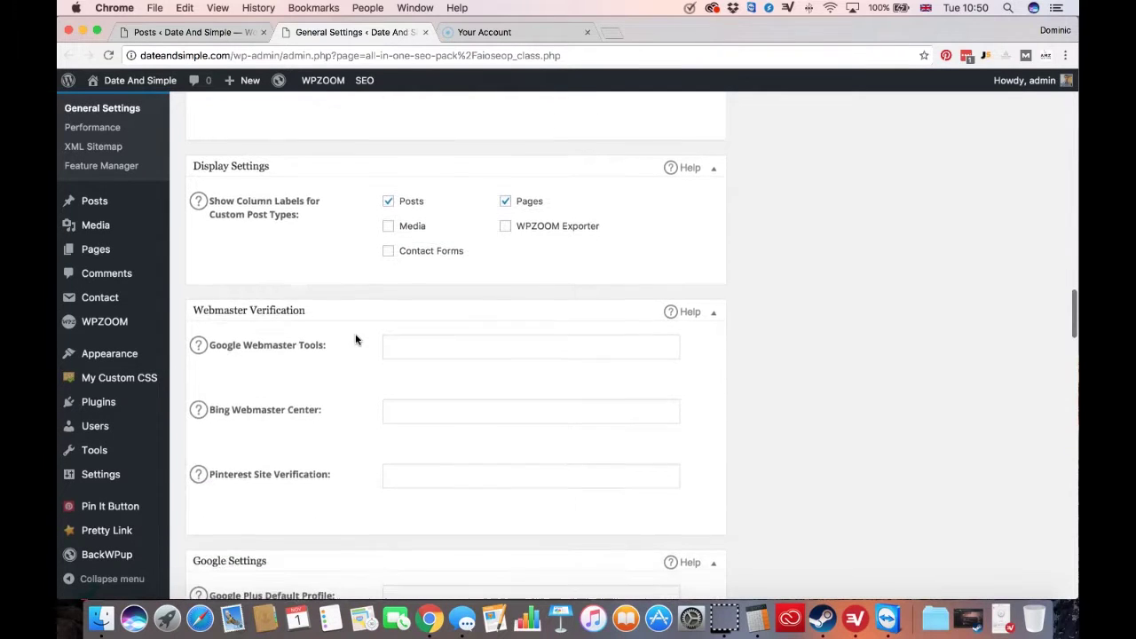
scroll(356, 339, "down", 3)
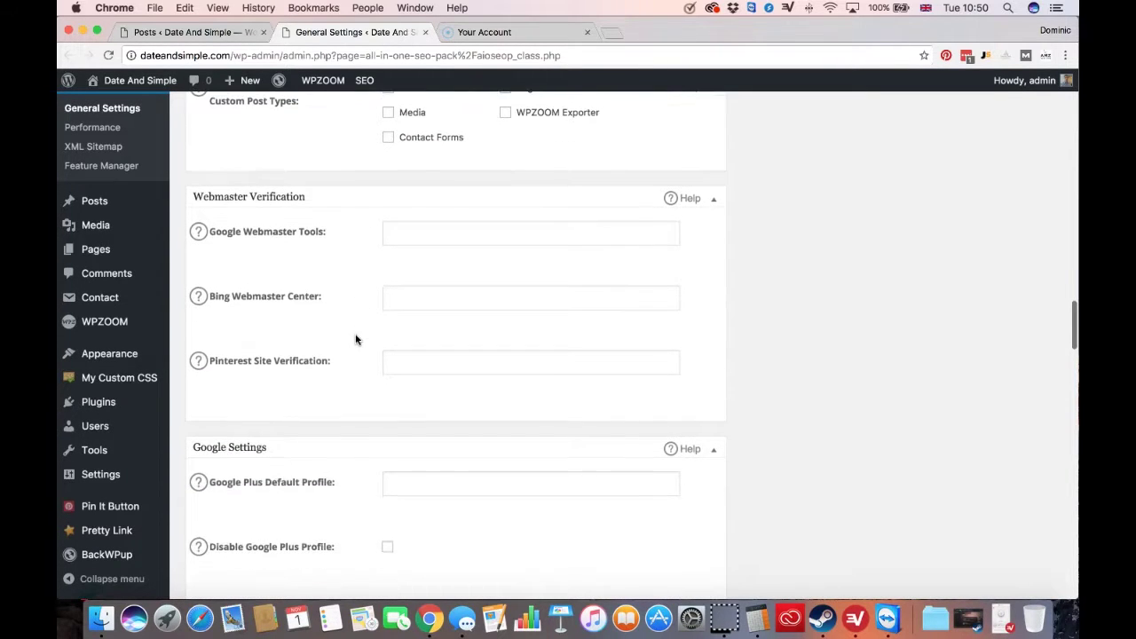
scroll(358, 345, "up", 20)
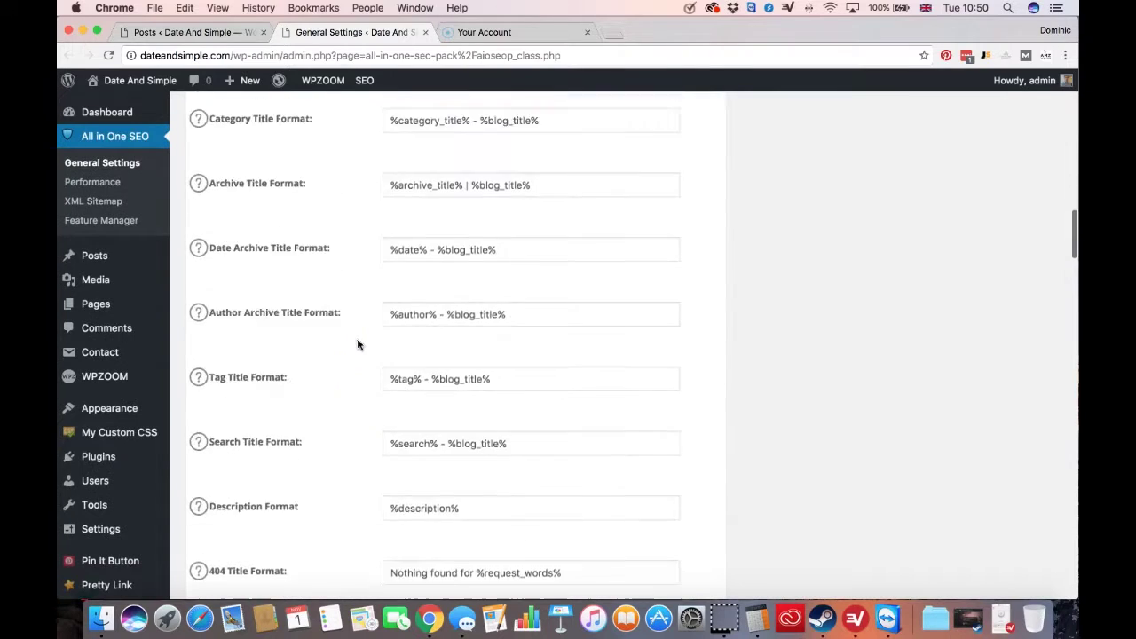
View the published post "How To Date An Asian Woman Review – A Tacky B(east)" in a new tab, check its page title, and close it
left_click(201, 34)
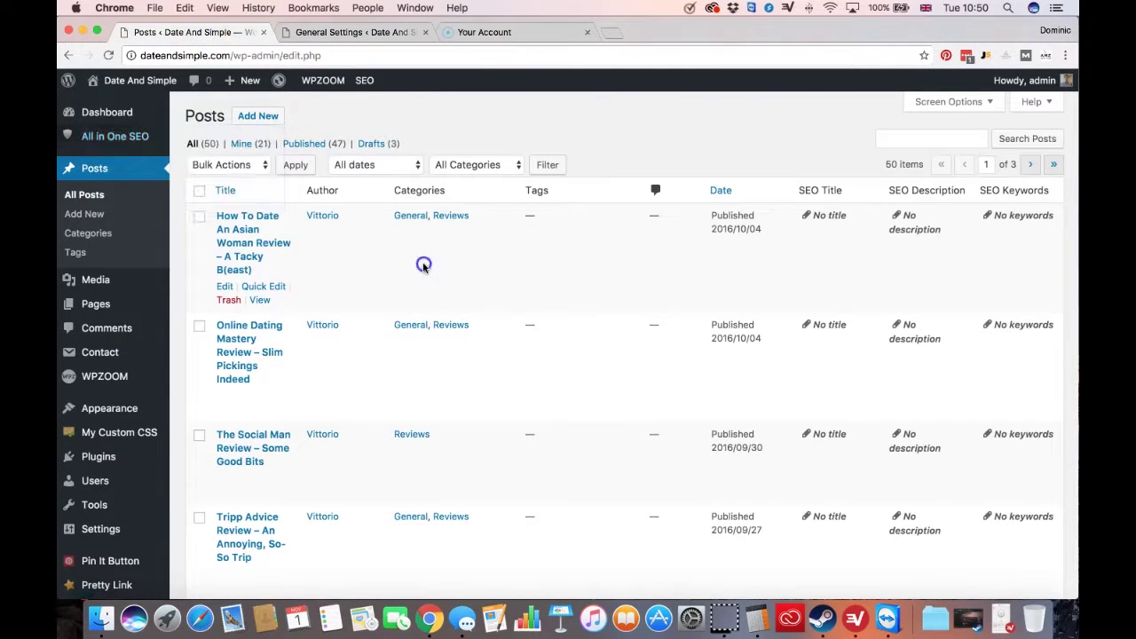
right_click(264, 300)
left_click(285, 306)
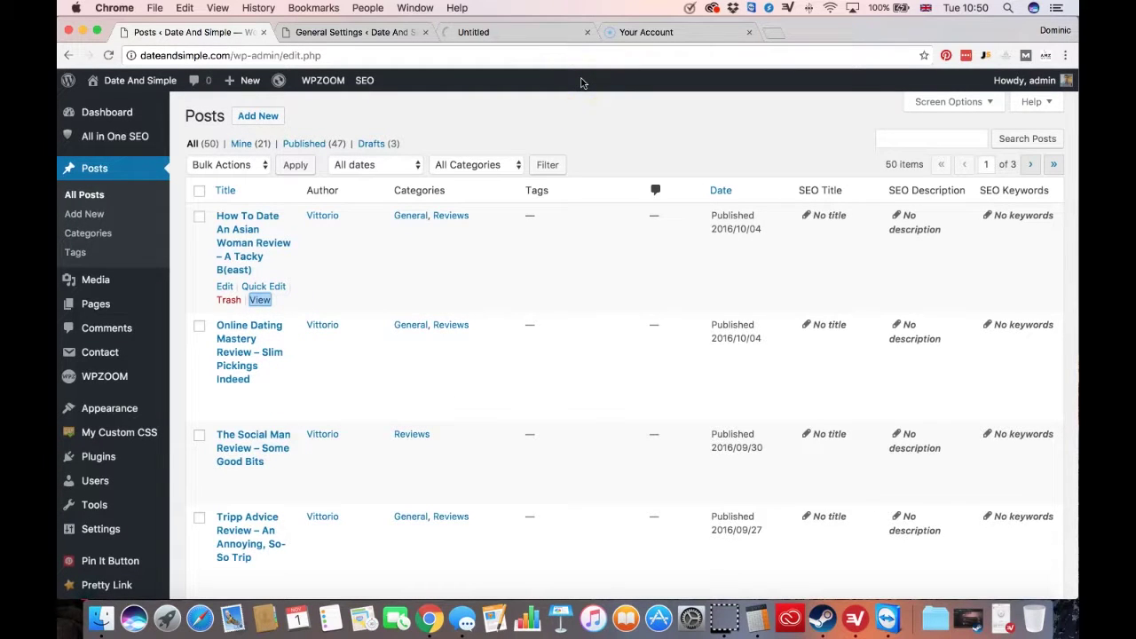
left_click(545, 34)
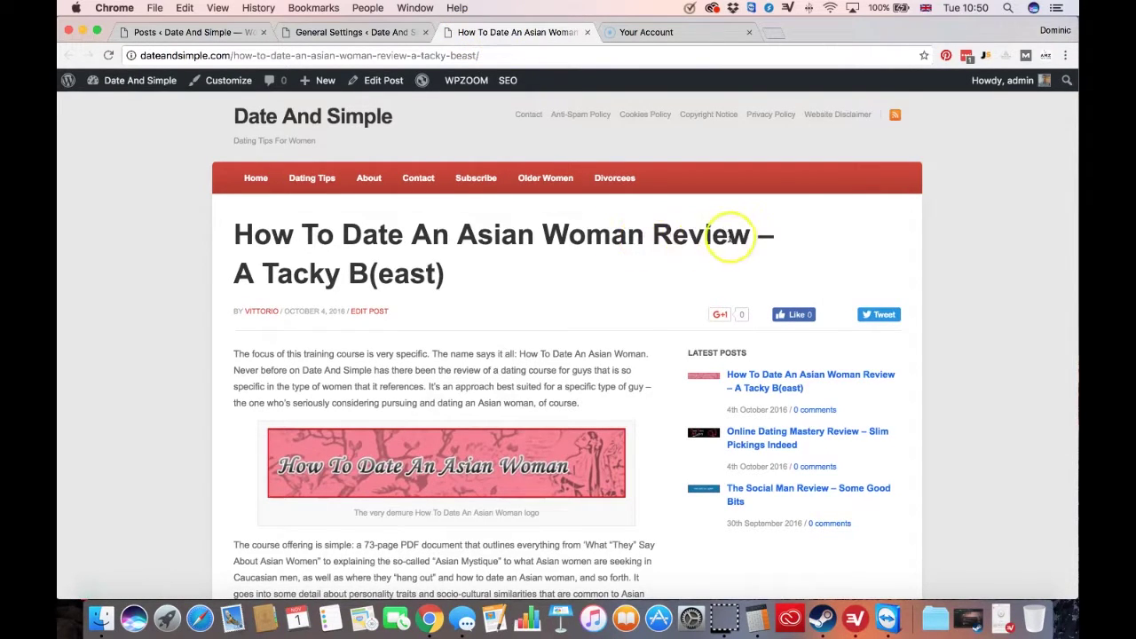
left_click(549, 35)
left_click(509, 36)
left_click(587, 32)
Examine the plugin's noindex options and advanced settings, including autogenerated descriptions, and return to the start of the settings page
scroll(479, 330, "down", 15)
scroll(414, 328, "down", 20)
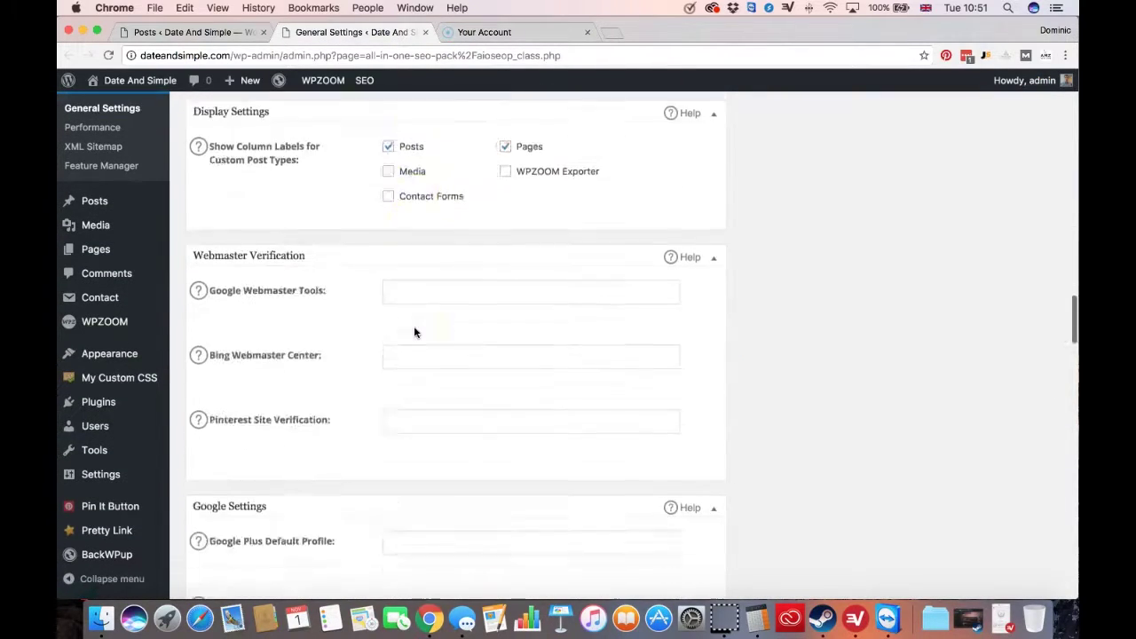
scroll(413, 333, "down", 10)
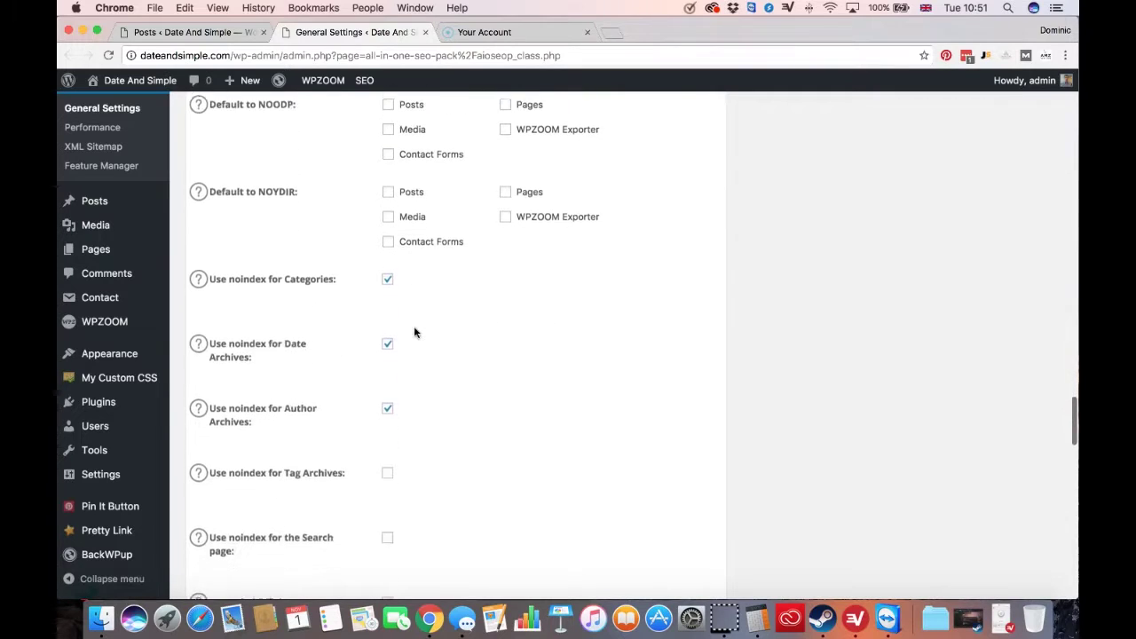
left_click(439, 340)
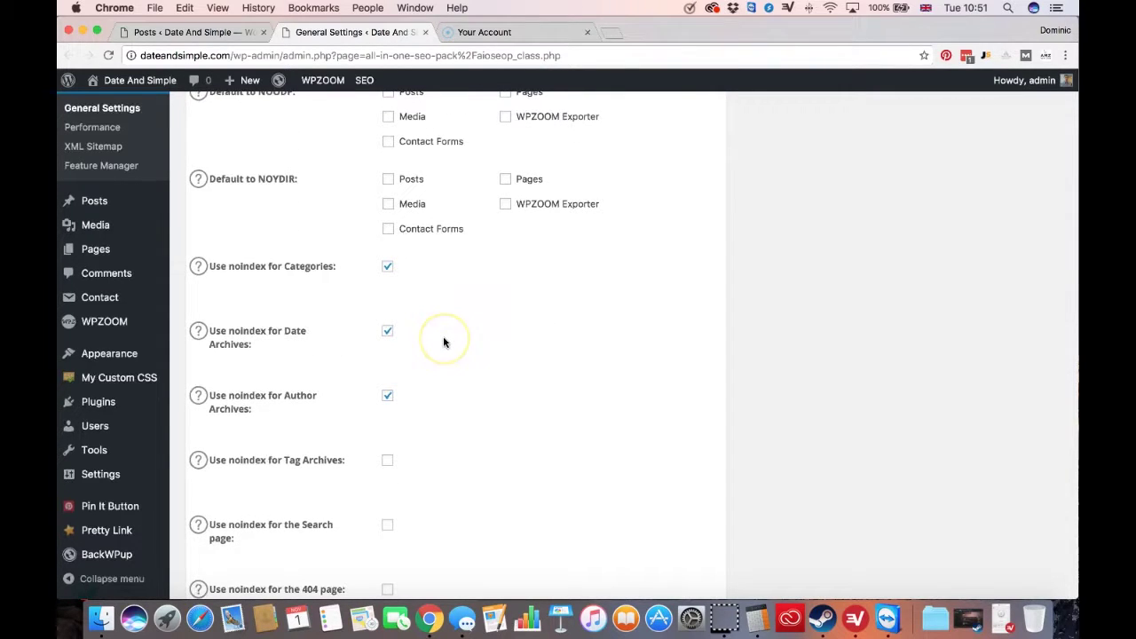
scroll(444, 337, "down", 6)
scroll(447, 342, "down", 8)
left_click(483, 325)
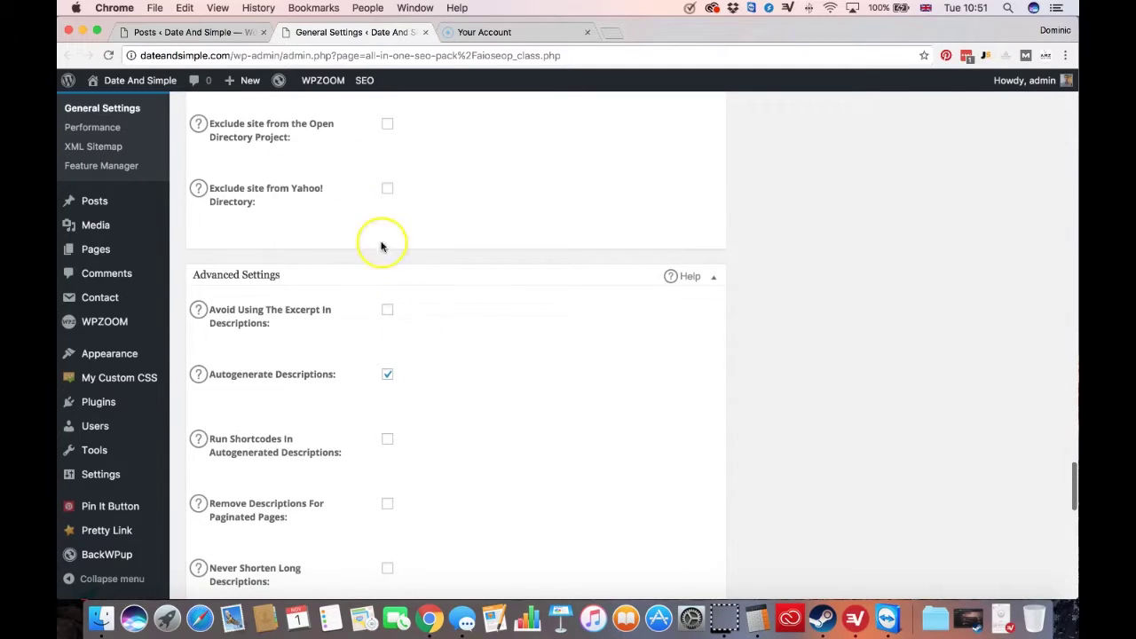
scroll(464, 361, "down", 4)
scroll(465, 360, "up", 20)
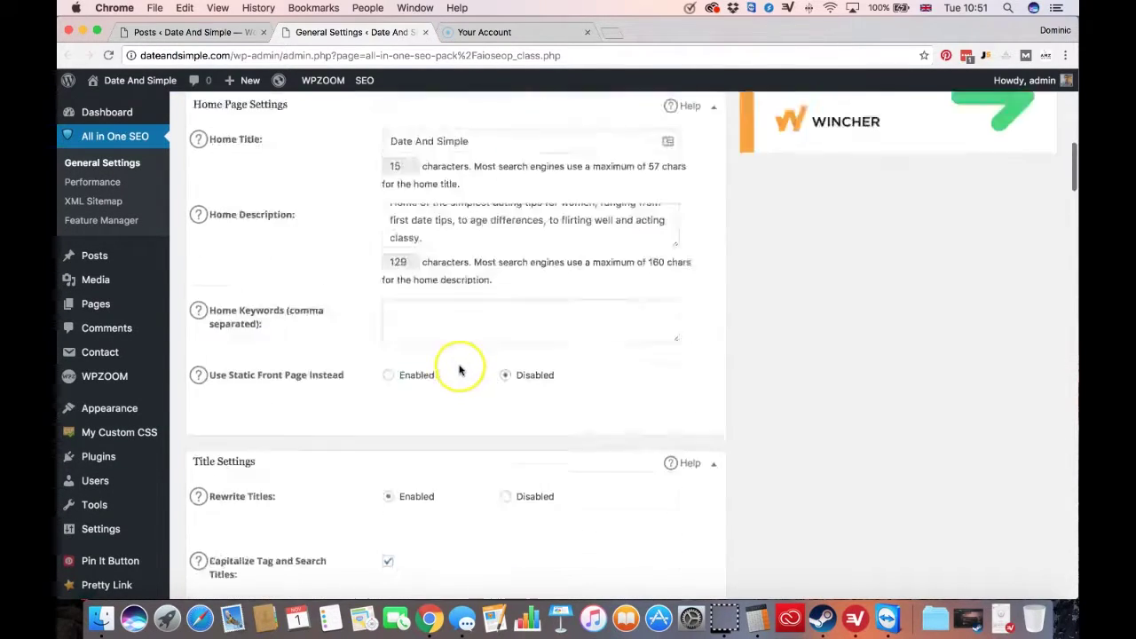
scroll(460, 367, "up", 15)
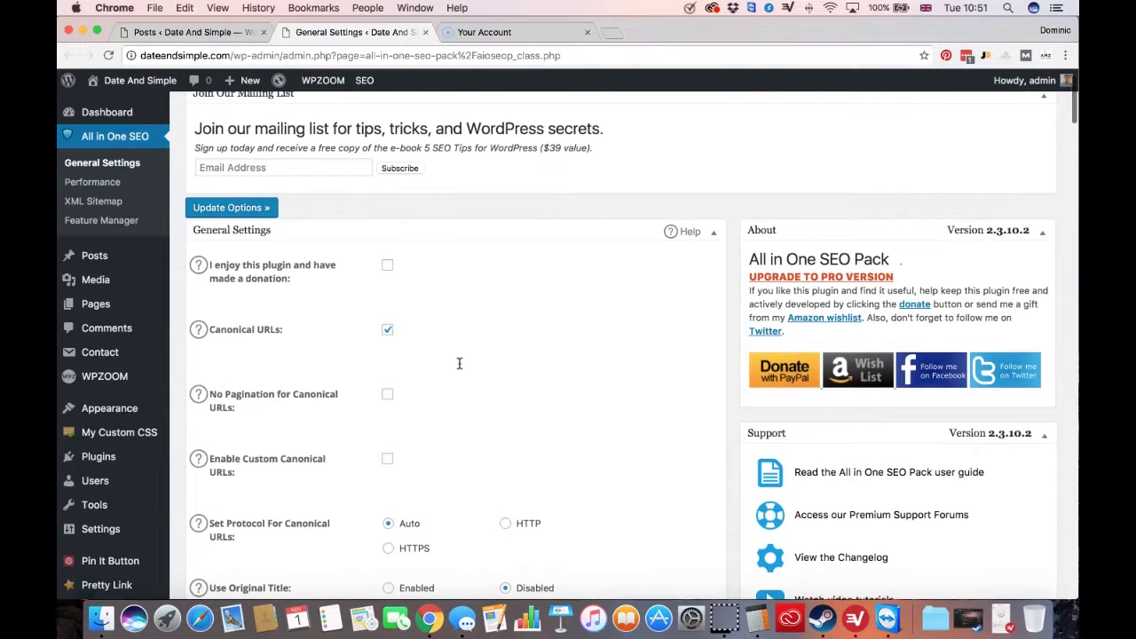
scroll(462, 366, "up", 3)
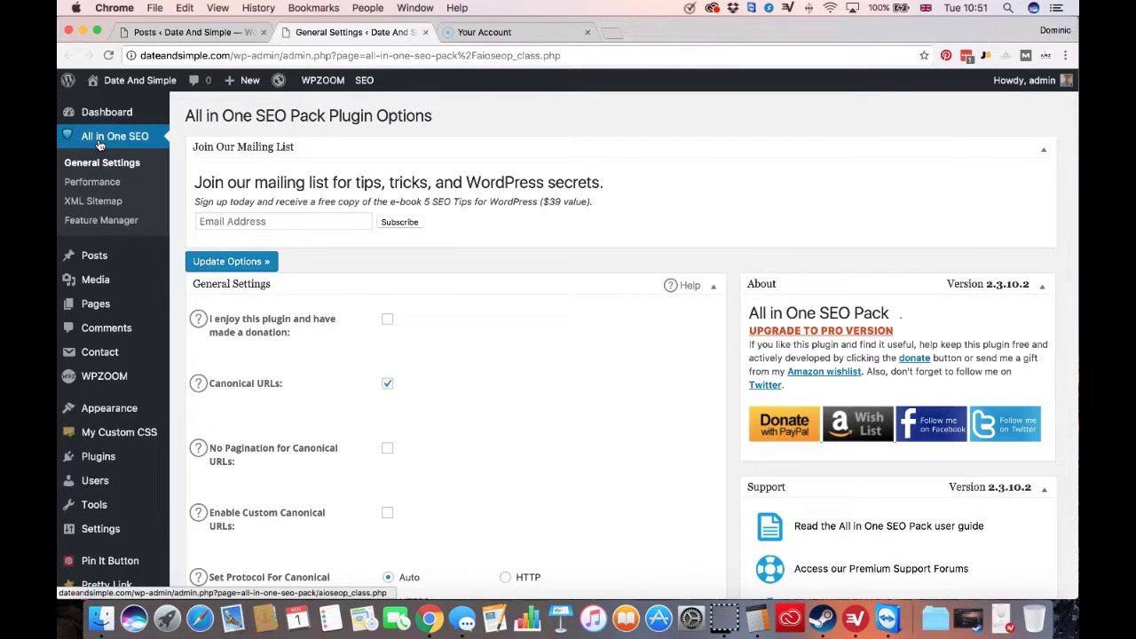
Close the plugin settings and point out the SEO Title, SEO Description and SEO Keywords columns in the posts list
left_click(426, 32)
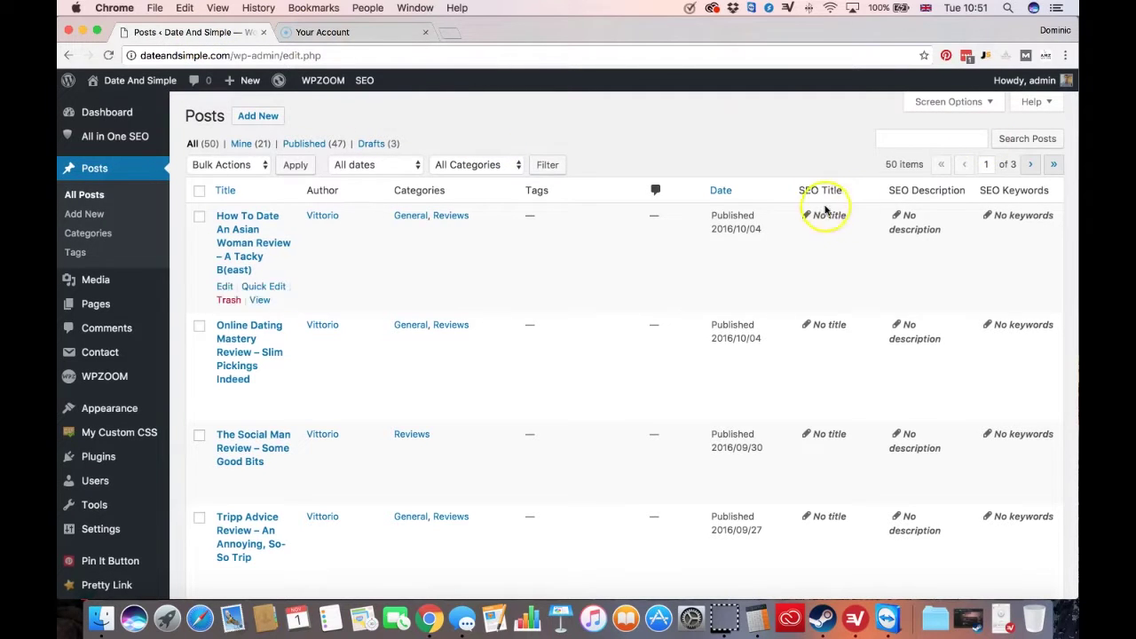
left_click_drag(801, 189, 983, 190)
left_click_drag(1023, 192, 990, 190)
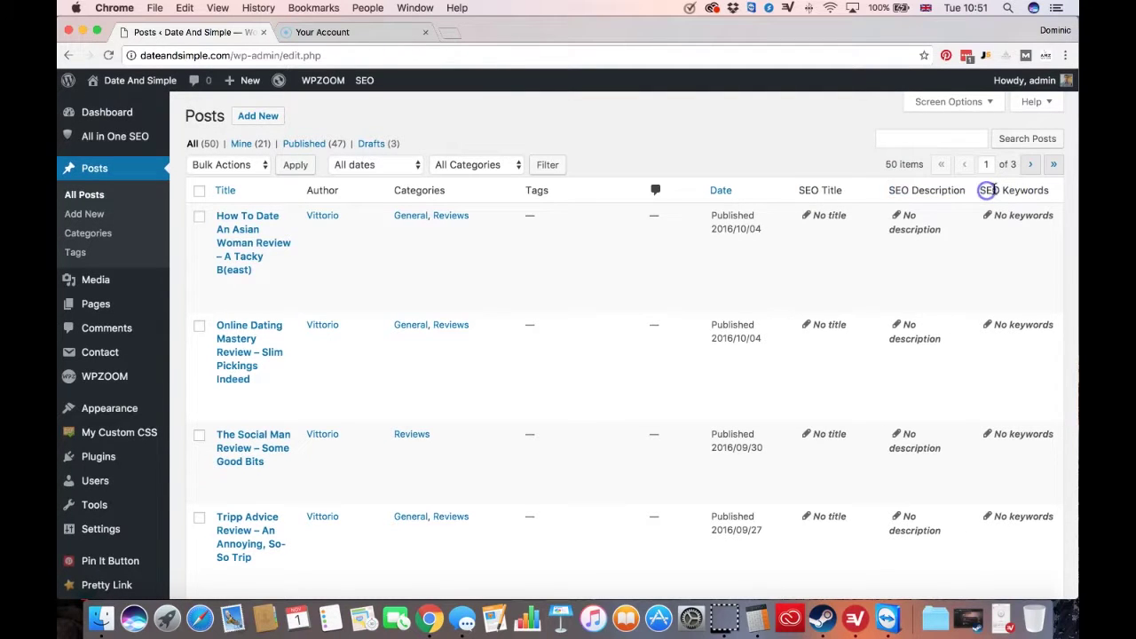
Open the "How To Date An Asian Woman Review" post for editing and activate the title field in its All in One SEO Pack section
left_click(257, 245)
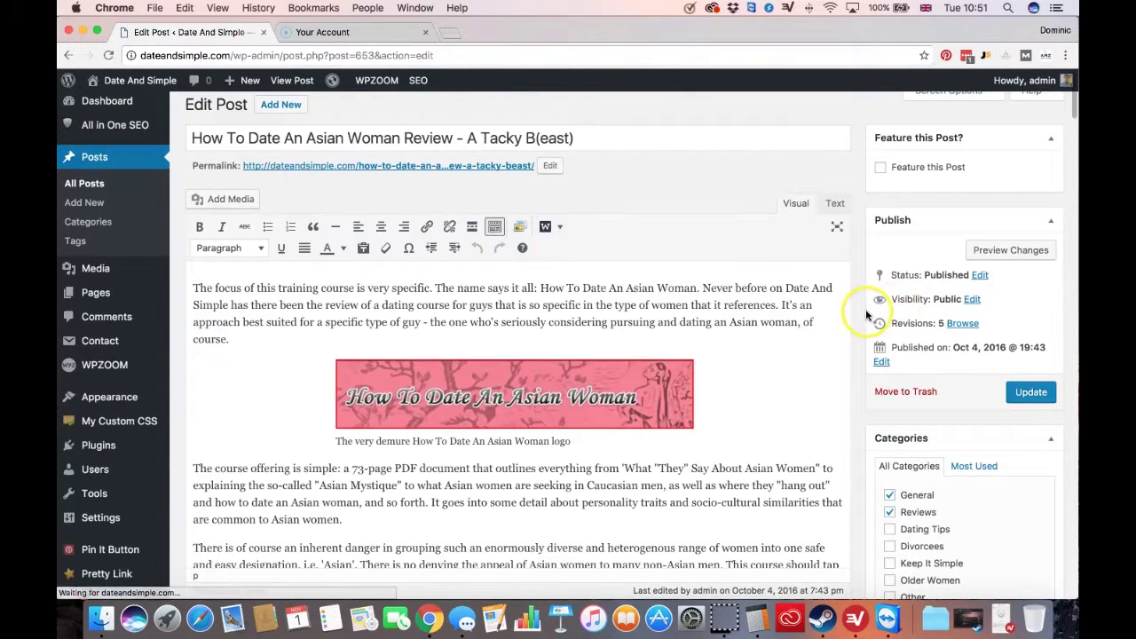
scroll(859, 311, "down", 10)
scroll(857, 318, "down", 20)
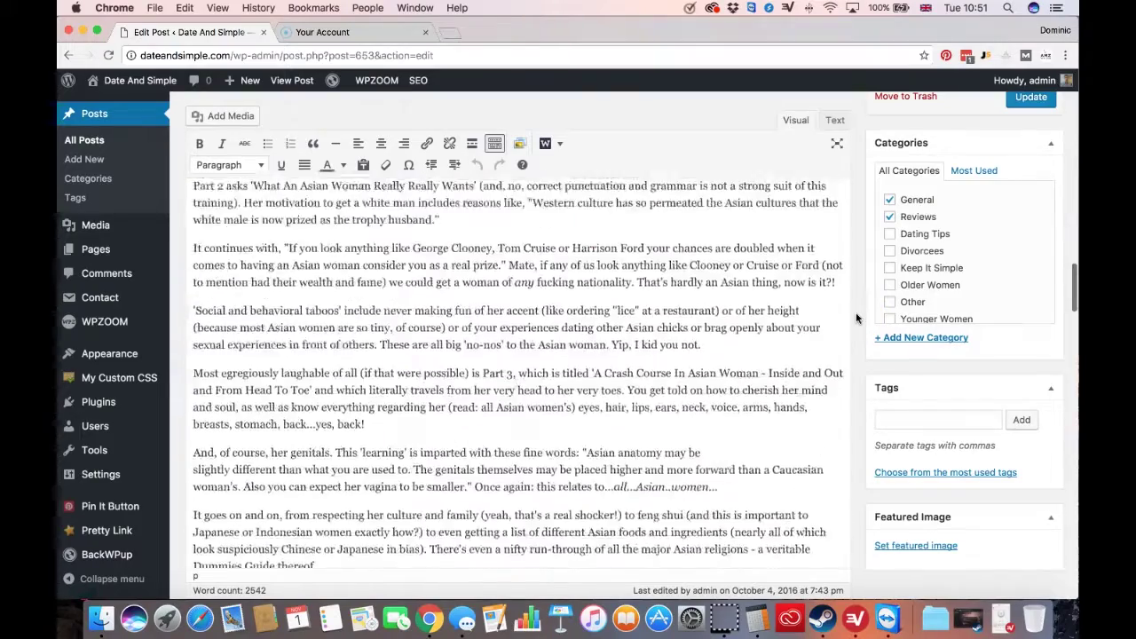
scroll(858, 318, "down", 6)
scroll(858, 318, "up", 4)
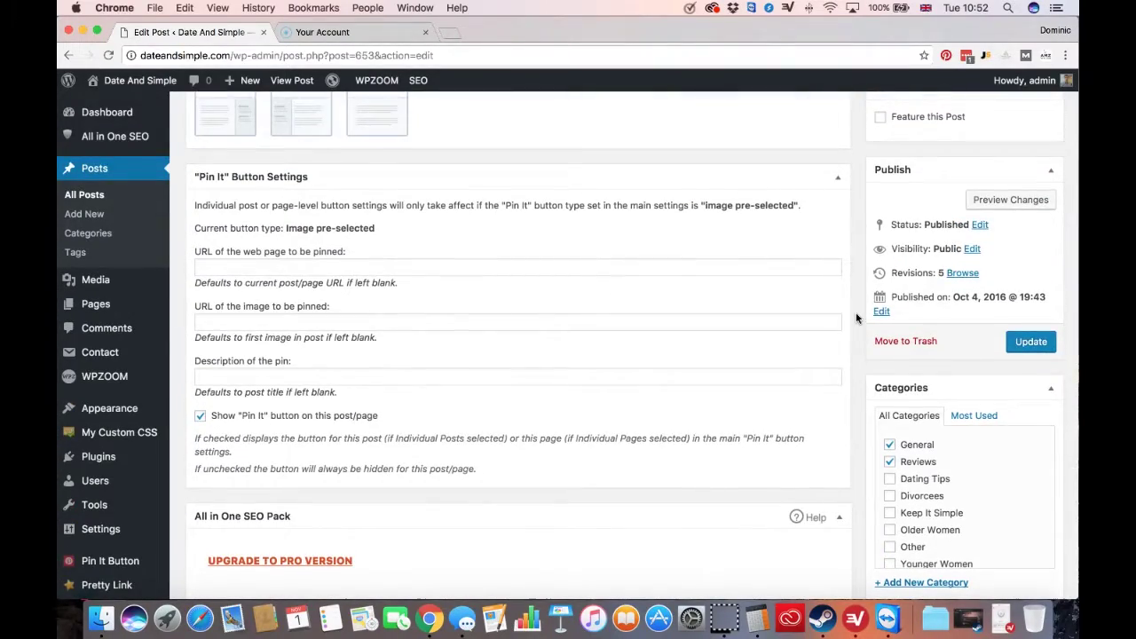
scroll(844, 318, "down", 8)
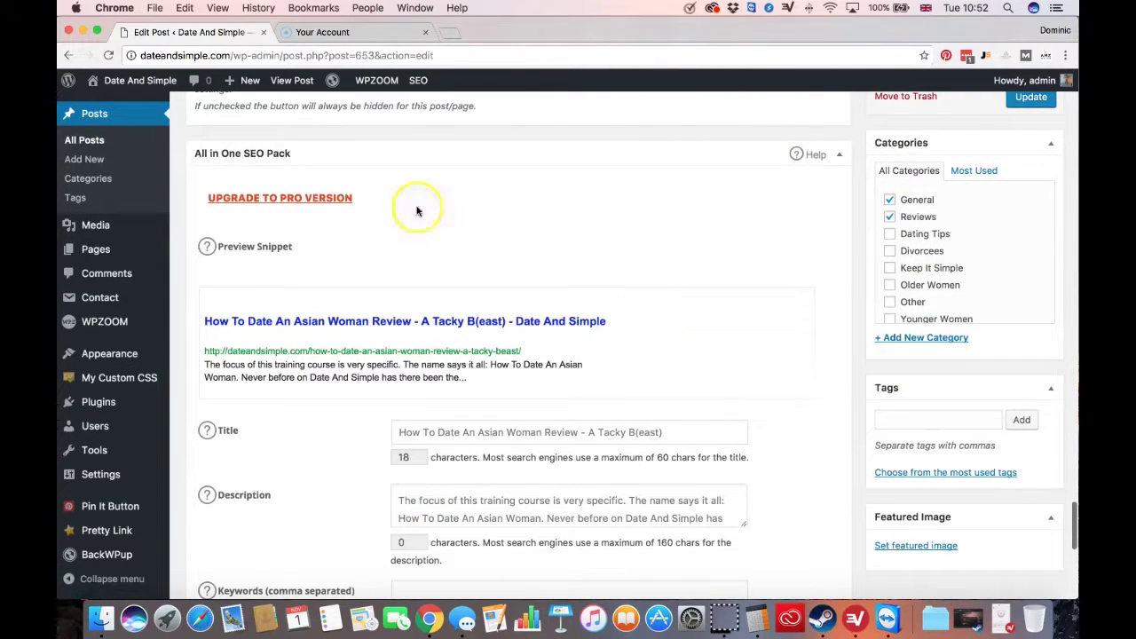
scroll(568, 177, "down", 2)
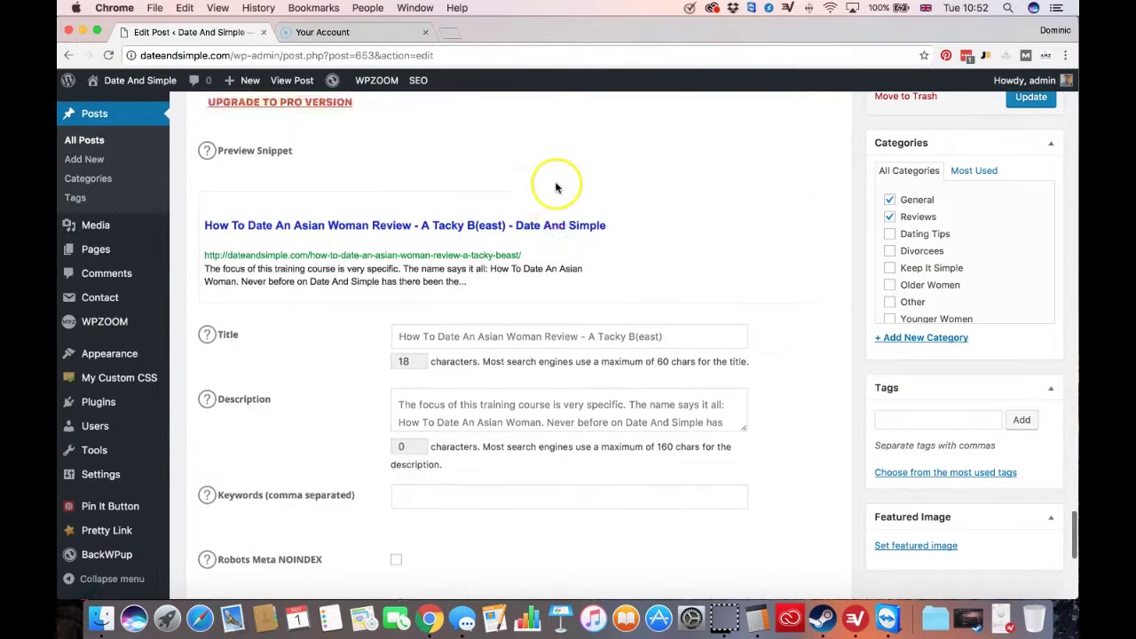
scroll(533, 222, "down", 1)
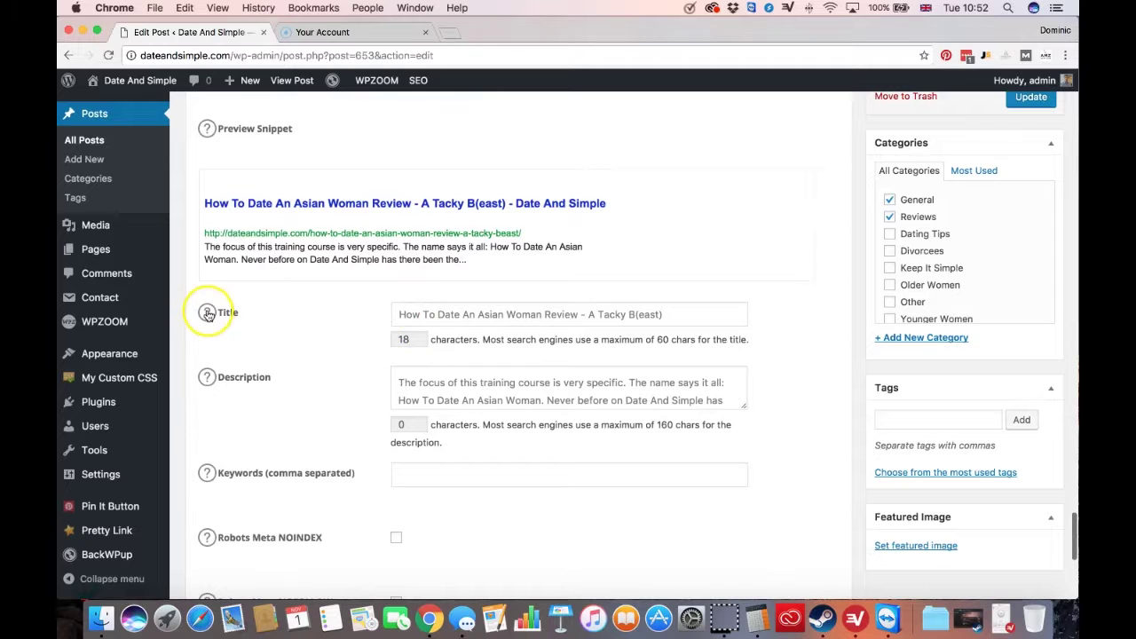
left_click(393, 313)
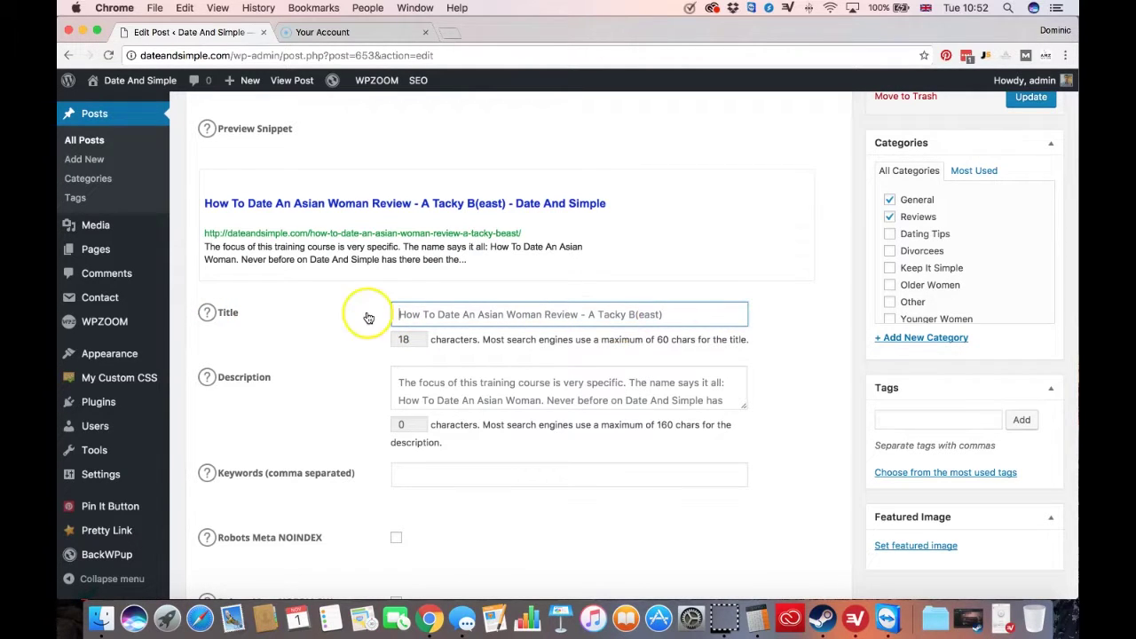
Check the post's own title, try "THIS IS MY TITLE" as the SEO title, and clear the entry again
scroll(667, 261, "up", 20)
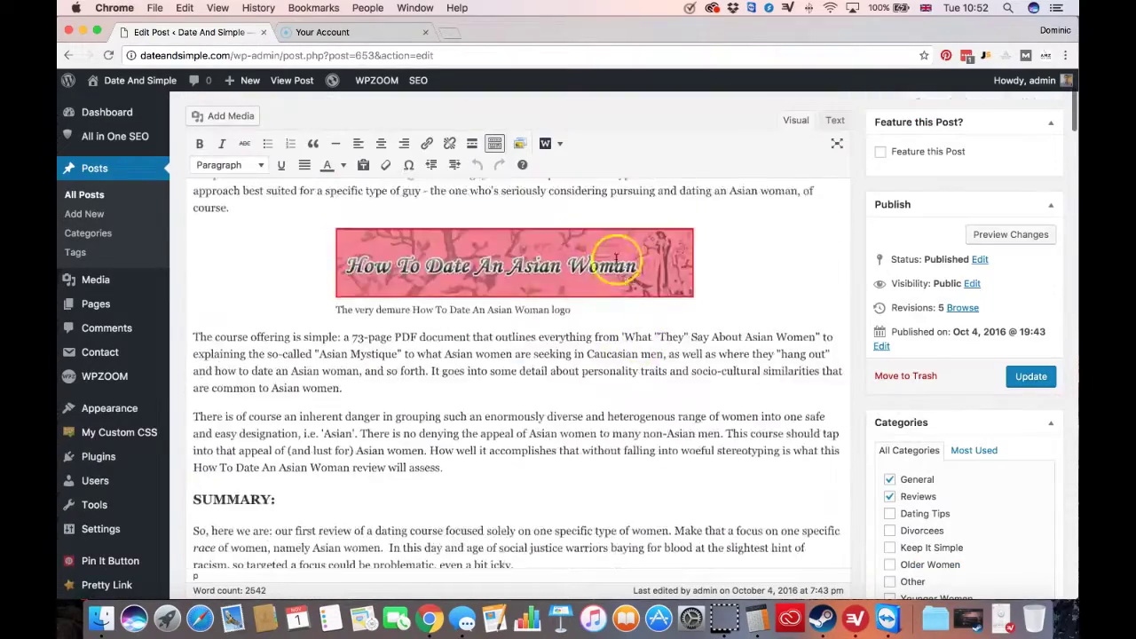
scroll(619, 269, "up", 3)
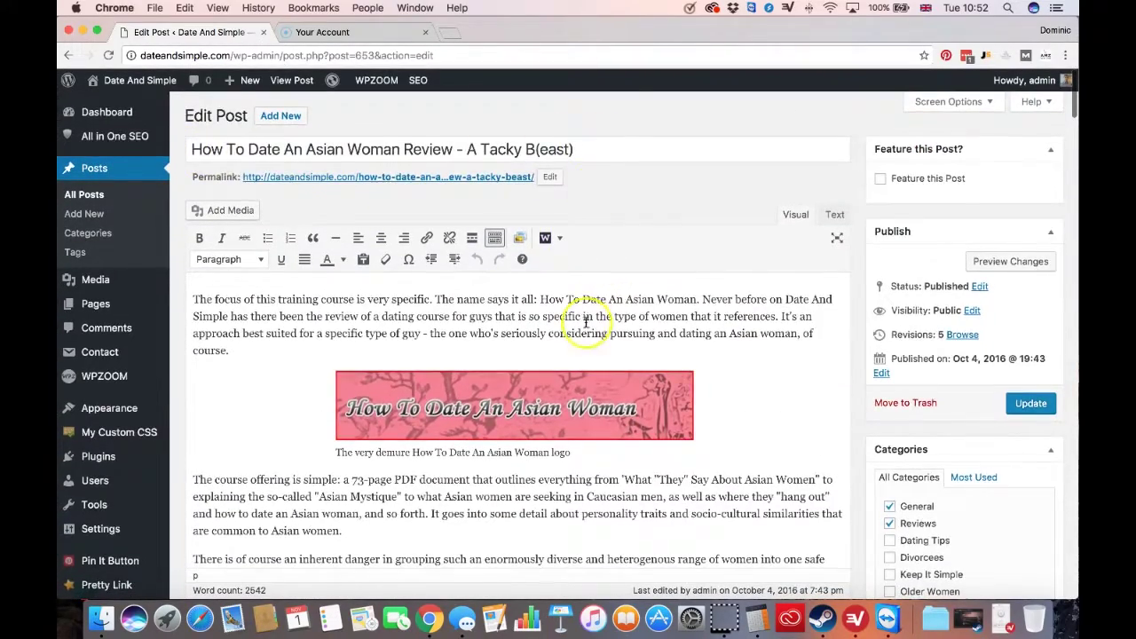
scroll(585, 321, "down", 20)
scroll(585, 322, "down", 5)
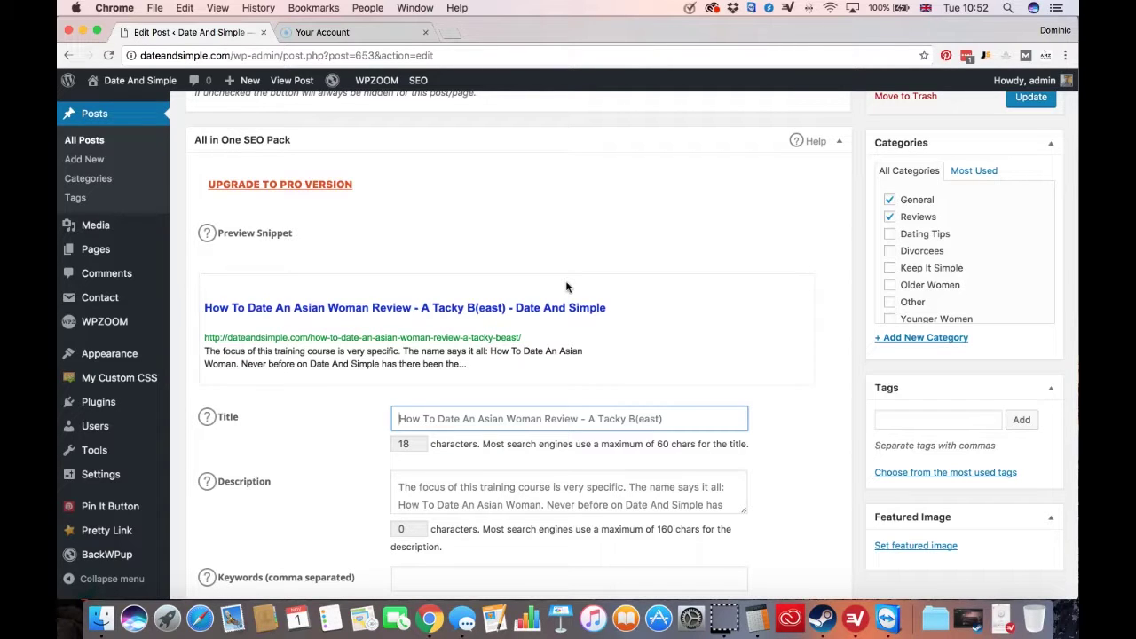
type("THIS IS MY TITLE")
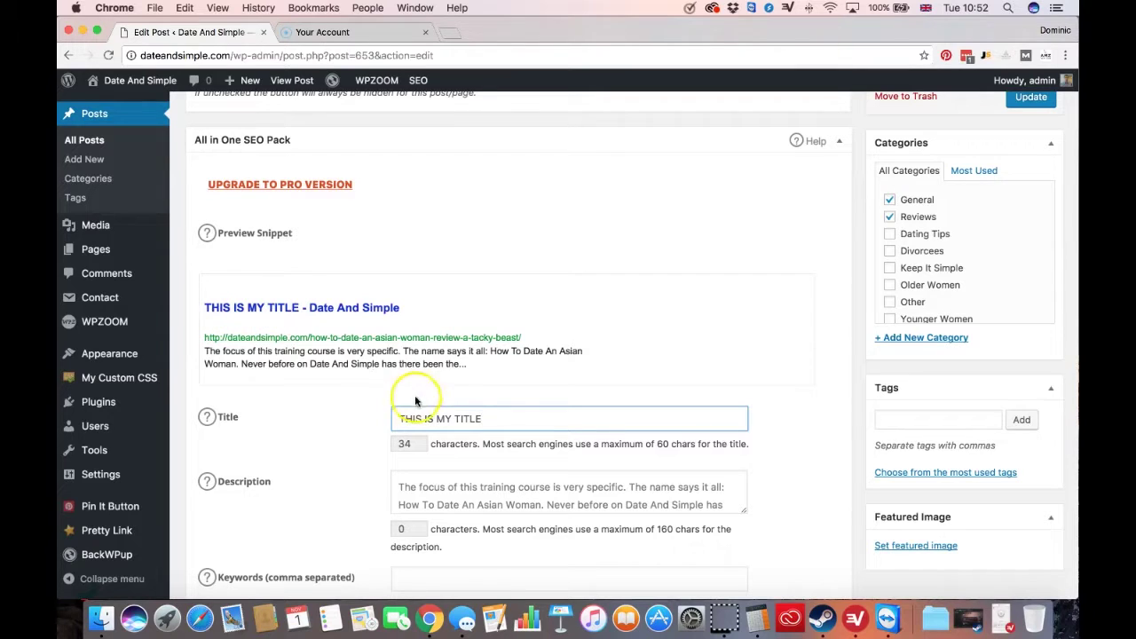
left_click_drag(507, 419, 300, 423)
key("BackSpace")
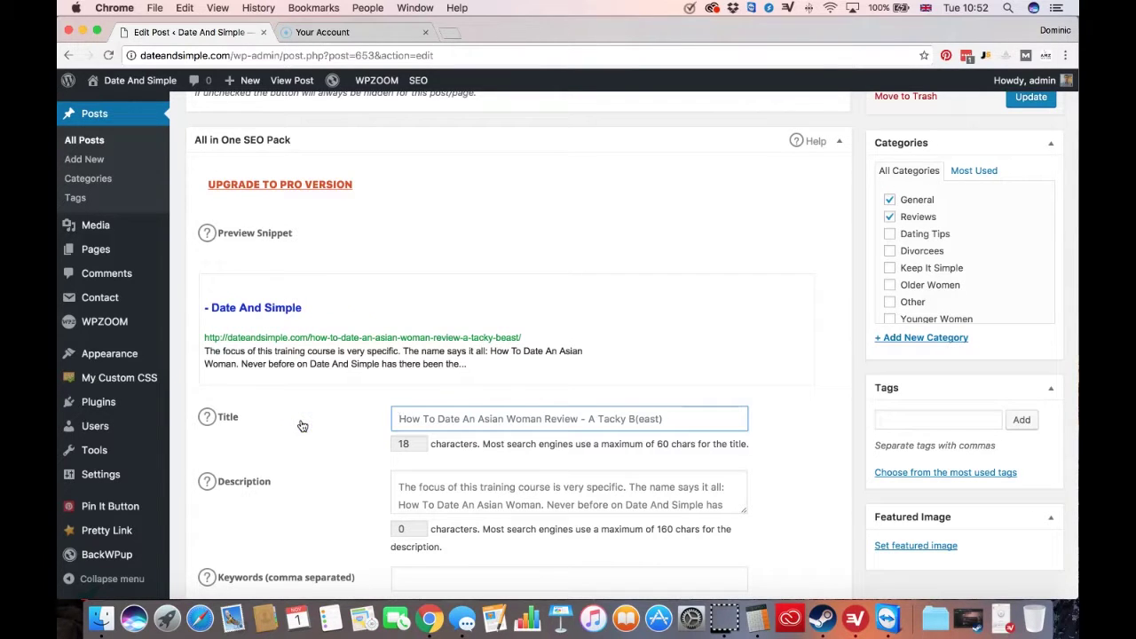
left_click(281, 445)
left_click(430, 417)
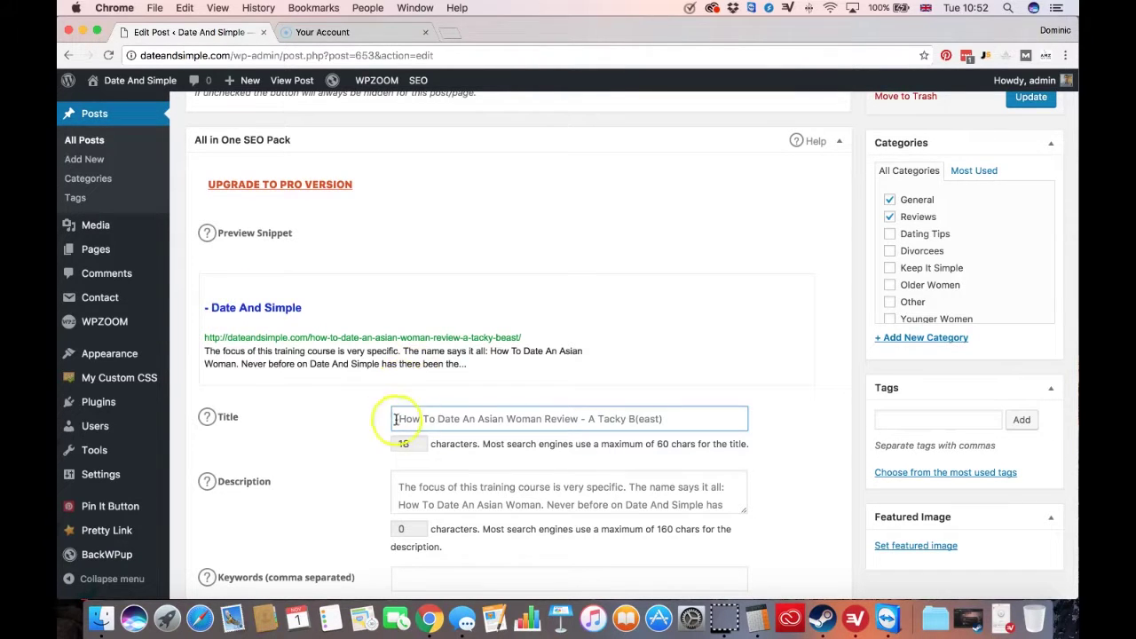
Examine the autogenerated text in the post's SEO Description field and its recommended character limit
scroll(349, 451, "down", 2)
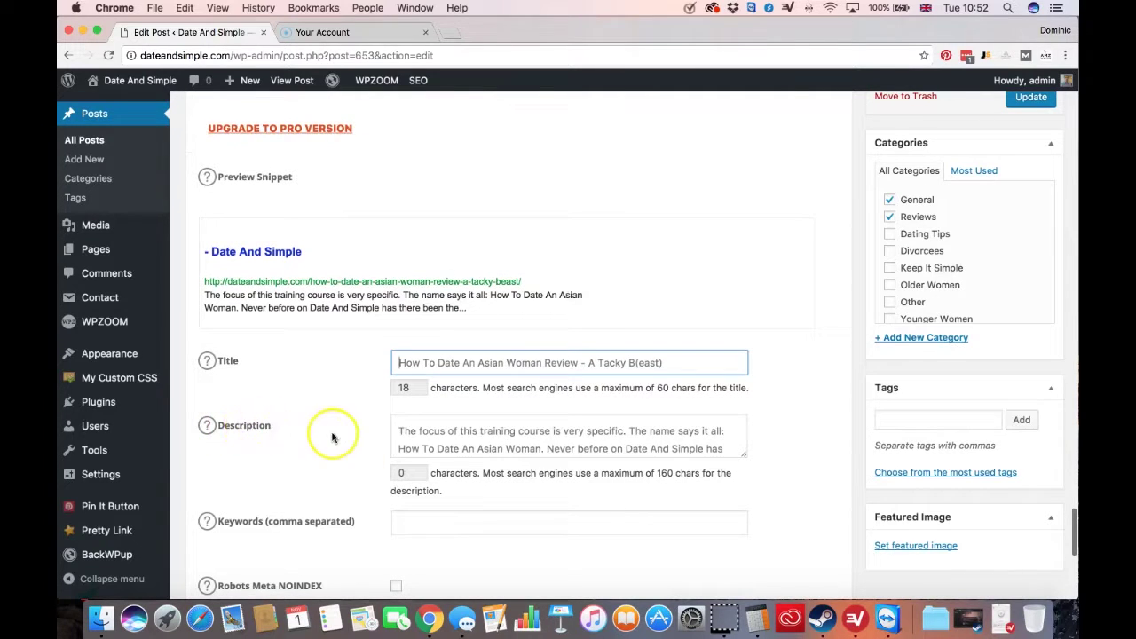
scroll(336, 431, "down", 2)
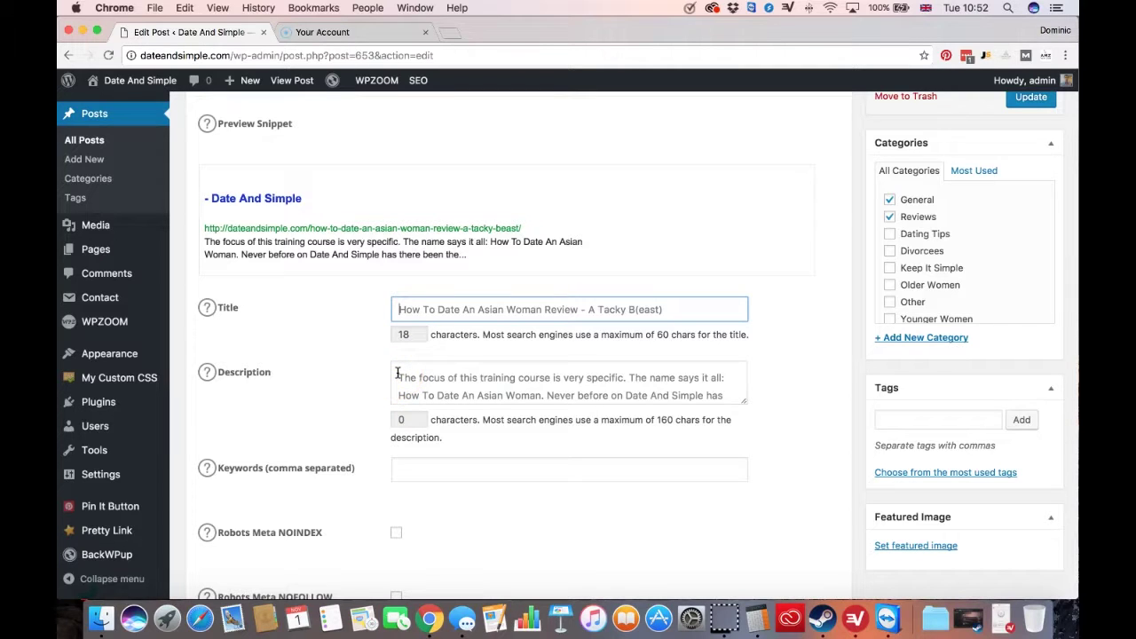
left_click(524, 376)
left_click(406, 376)
left_click(442, 375)
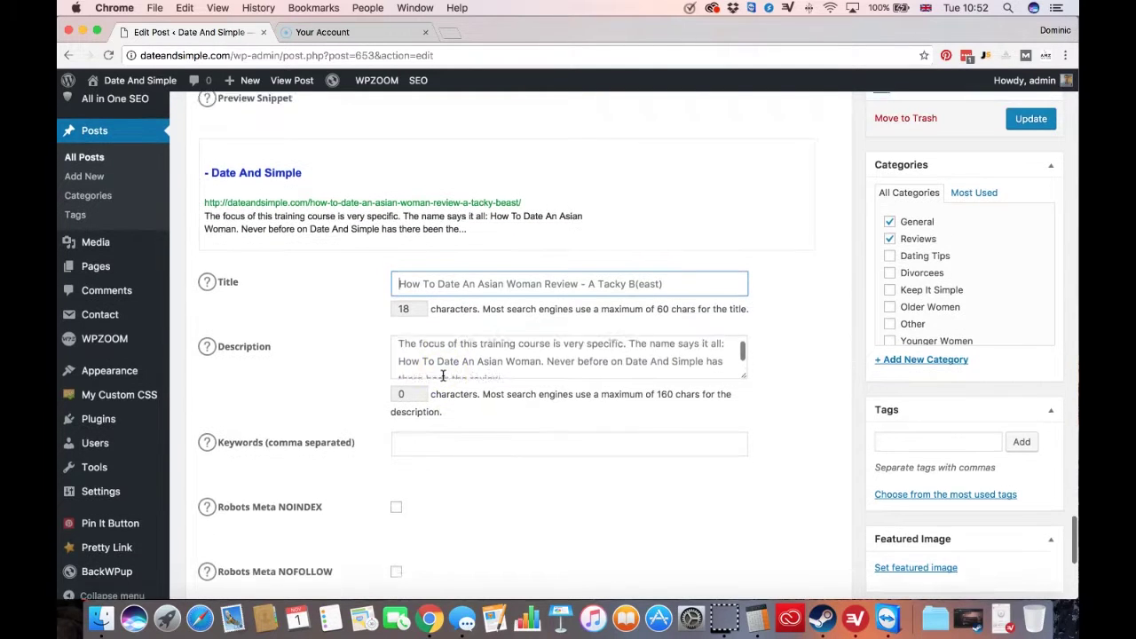
left_click(396, 372)
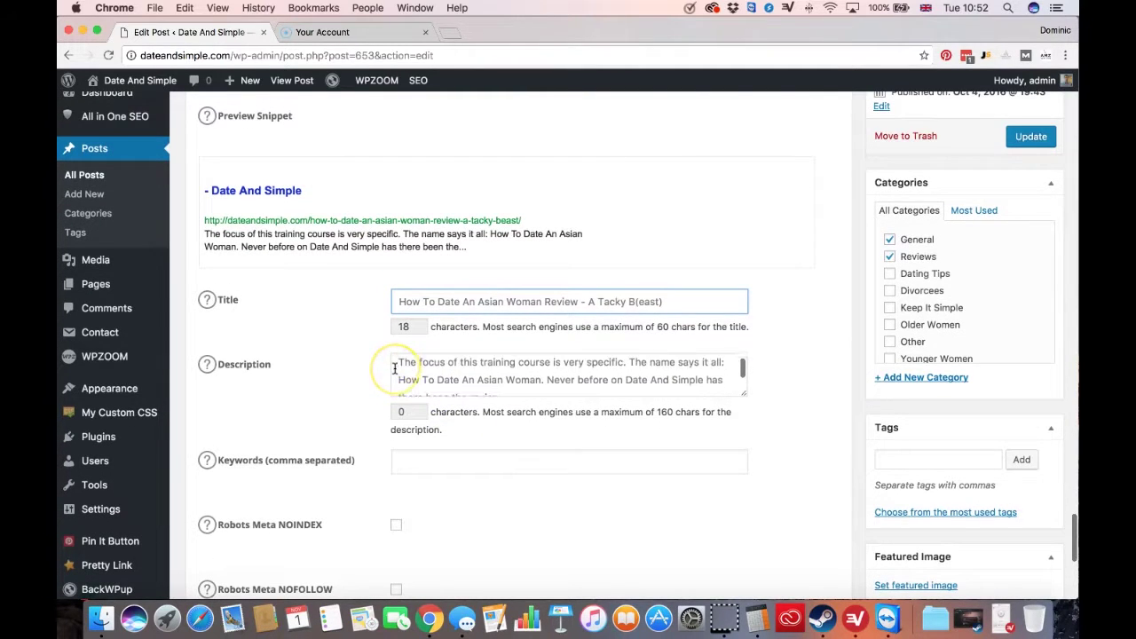
Review the post's opening paragraph as the source of the default description and return to the SEO fields
scroll(394, 369, "up", 1)
left_click(279, 368)
scroll(278, 368, "up", 10)
left_click(318, 374)
scroll(318, 374, "up", 15)
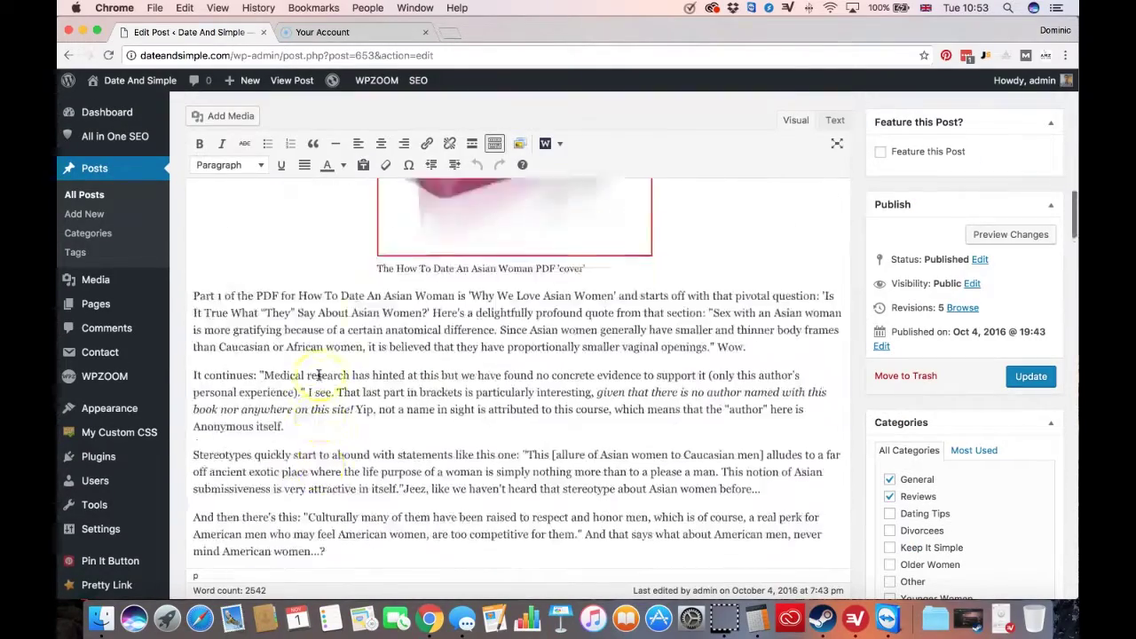
scroll(317, 375, "up", 3)
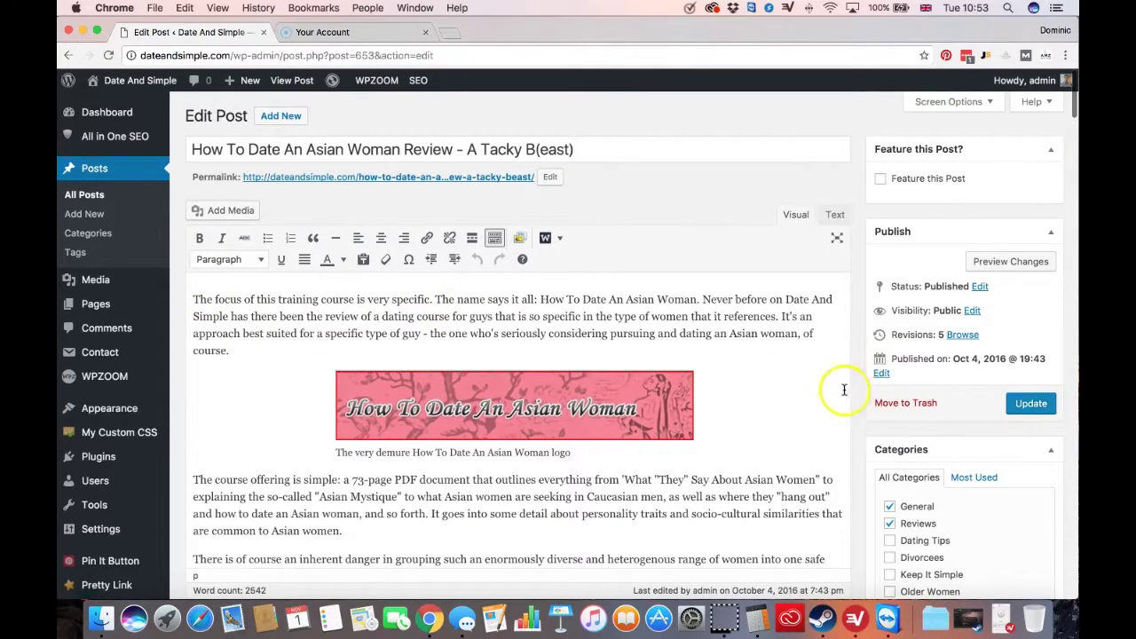
scroll(921, 399, "down", 10)
scroll(864, 407, "down", 15)
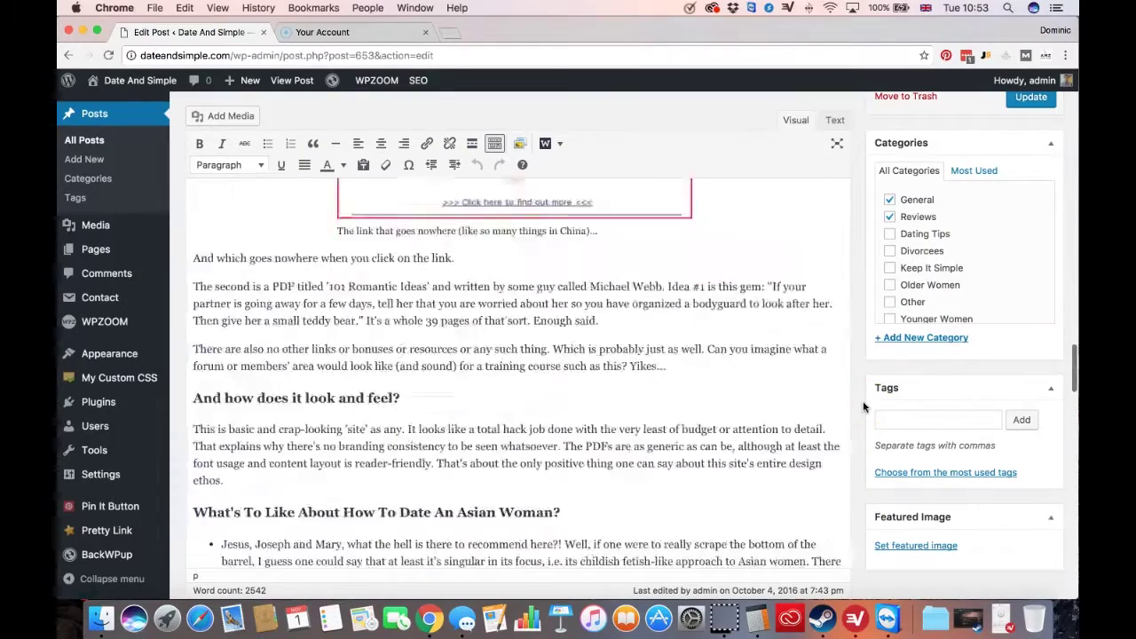
scroll(864, 406, "down", 5)
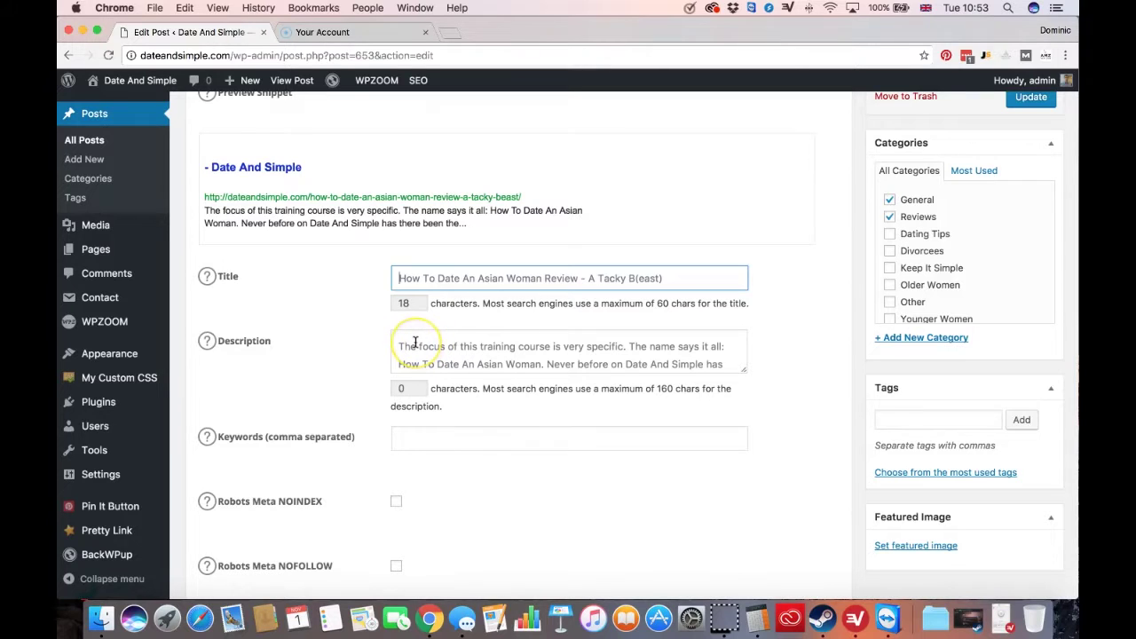
scroll(329, 360, "down", 2)
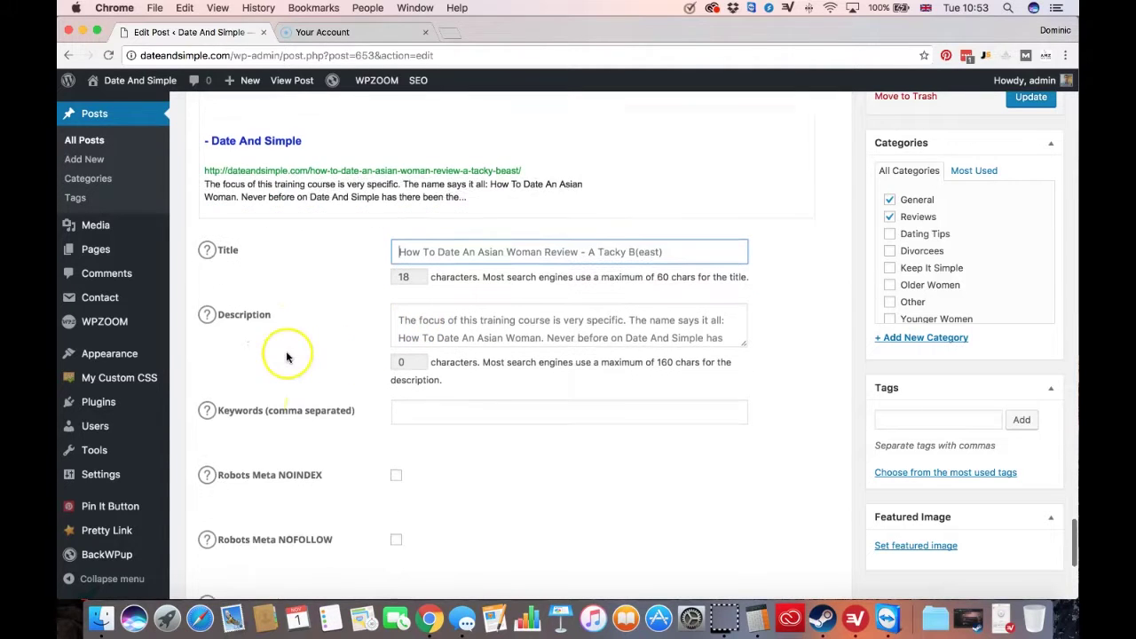
Activate the empty Keywords field and look over the surrounding All in One SEO Pack section
left_click(397, 389)
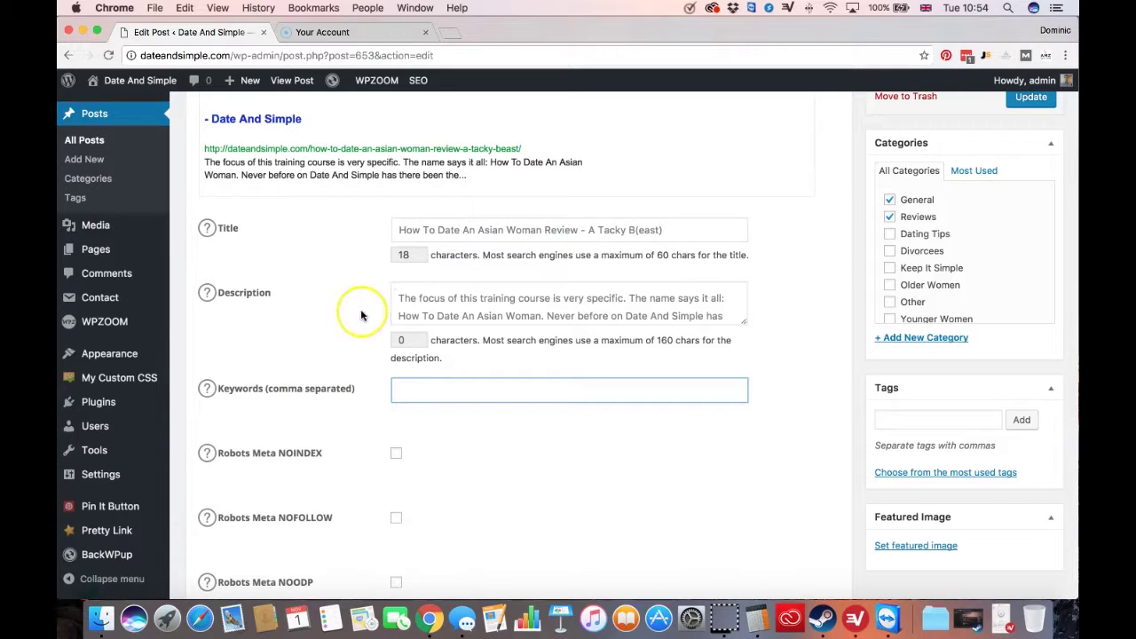
scroll(362, 316, "up", 1)
scroll(350, 315, "up", 10)
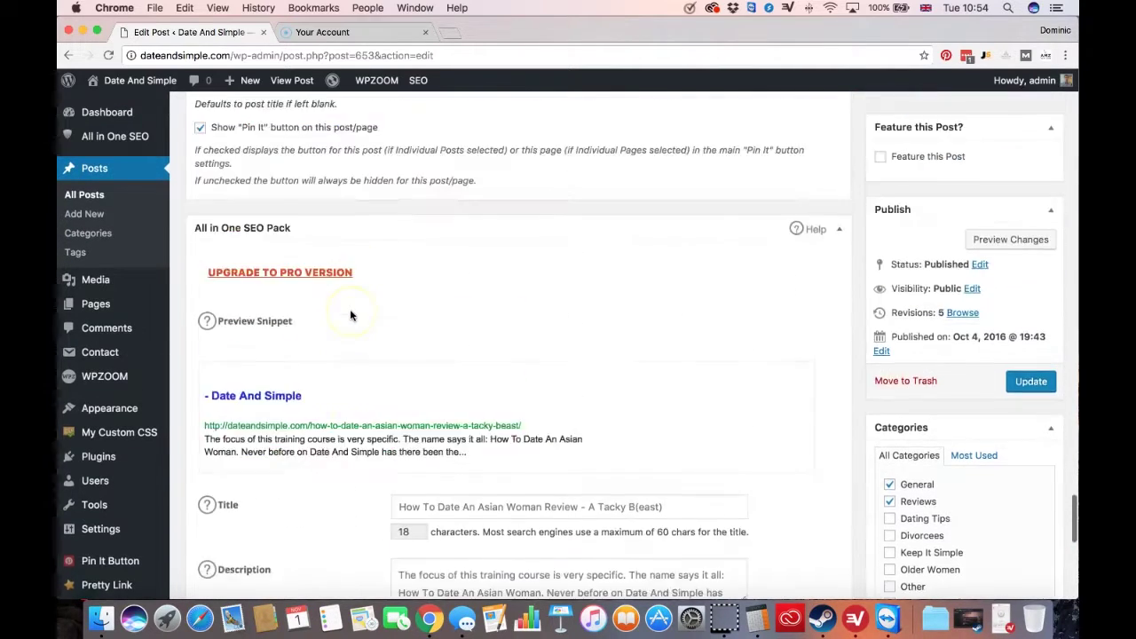
scroll(350, 316, "up", 8)
scroll(350, 315, "down", 13)
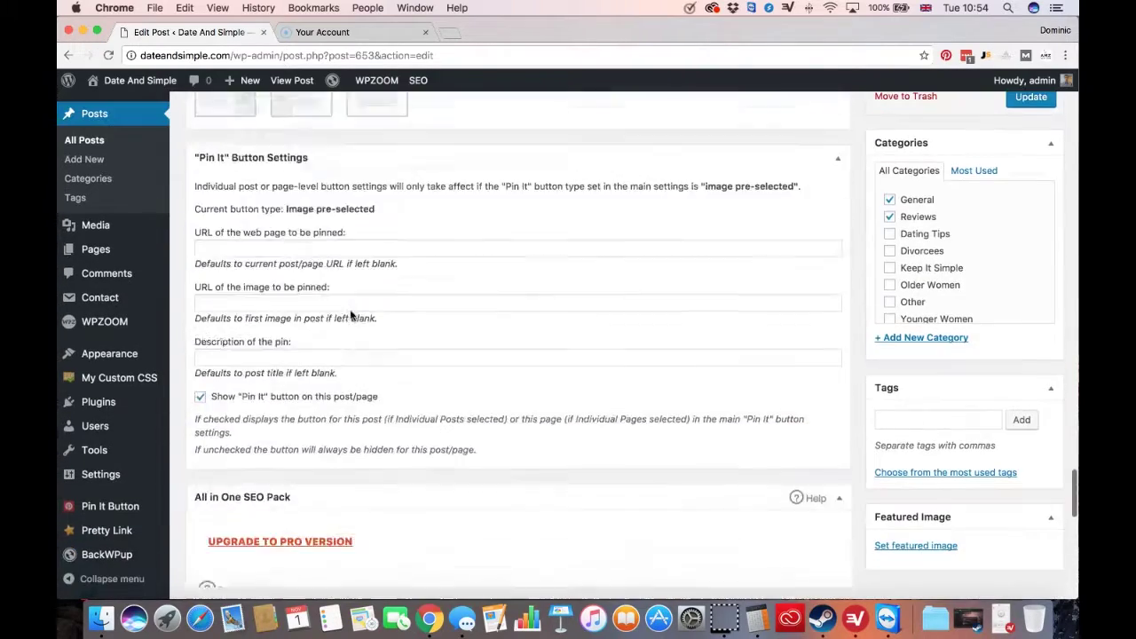
scroll(351, 315, "down", 3)
scroll(351, 315, "up", 3)
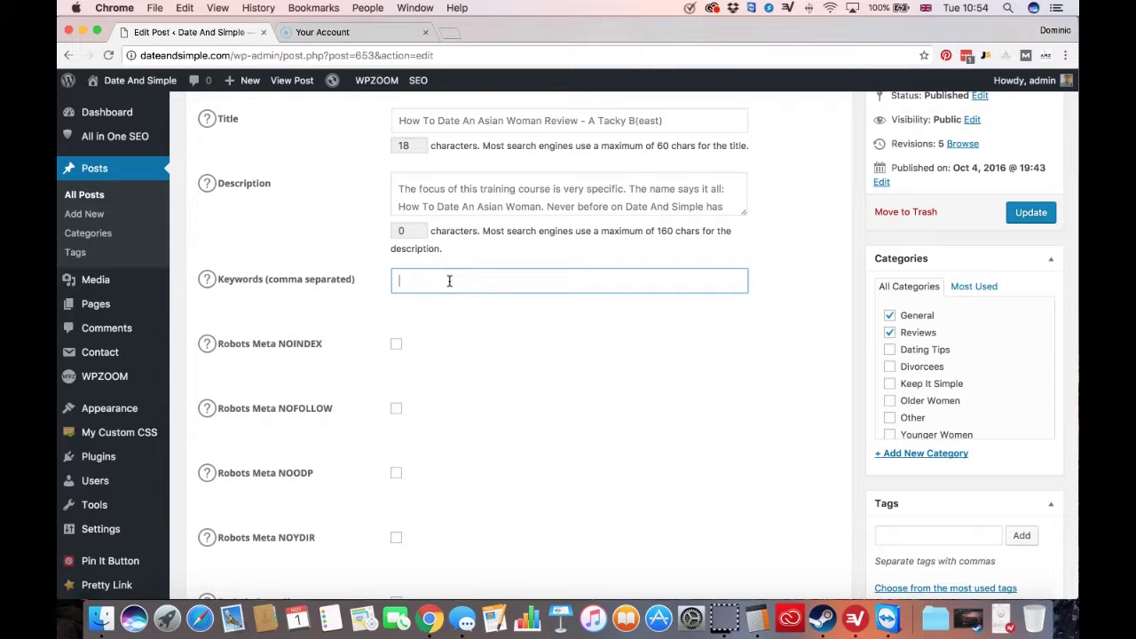
Look through the post's body text down to its conclusion and return to the Keywords field
scroll(363, 268, "up", 15)
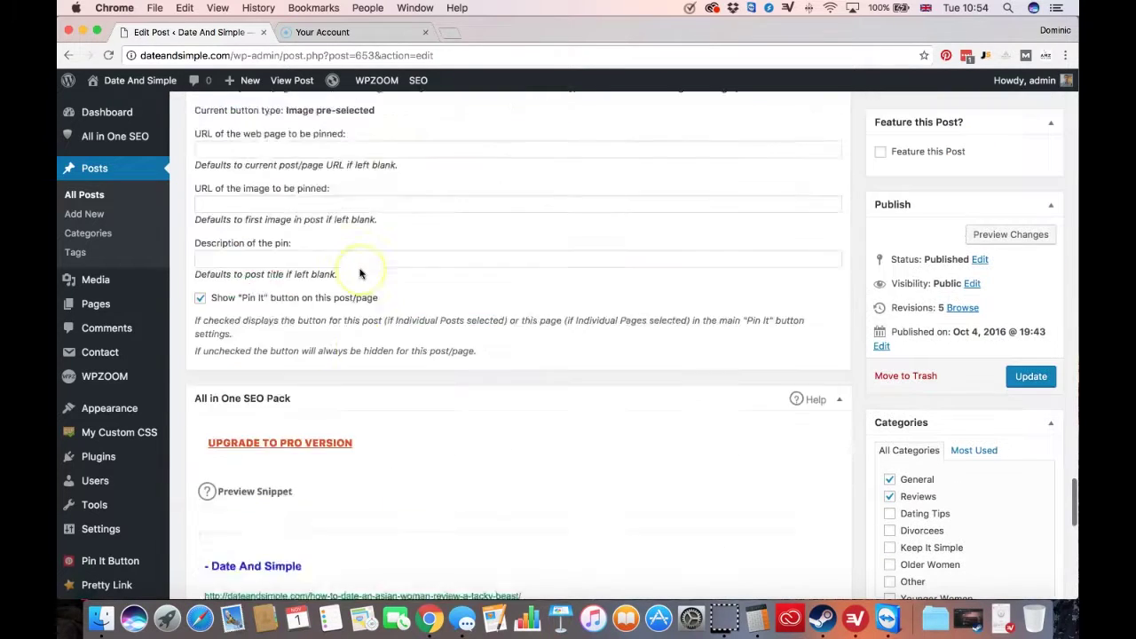
scroll(360, 272, "up", 15)
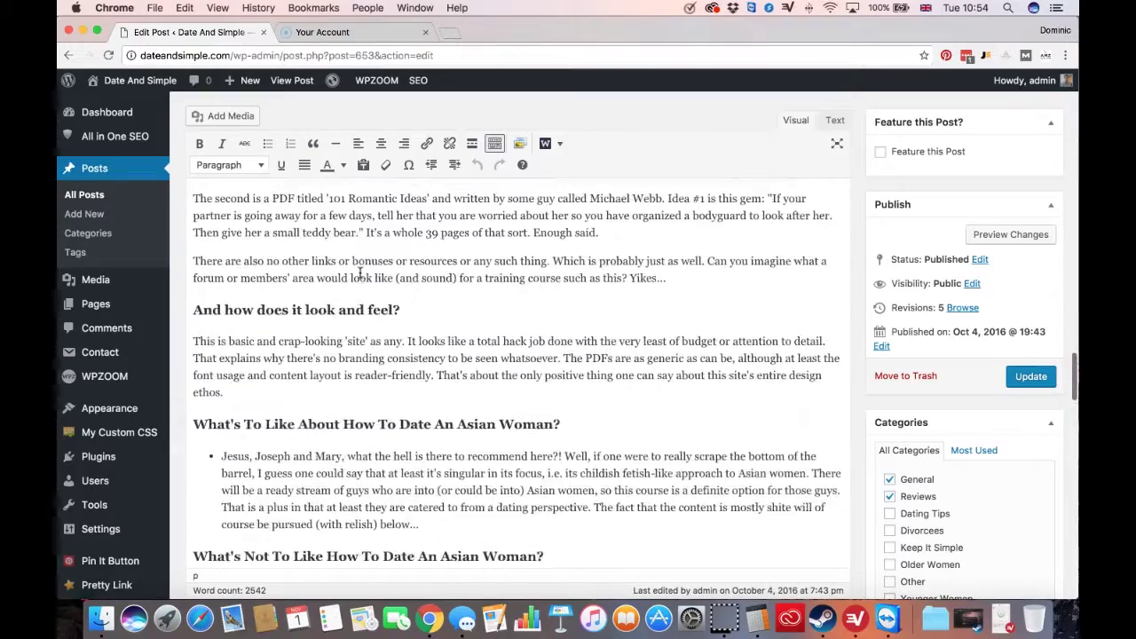
scroll(360, 273, "up", 10)
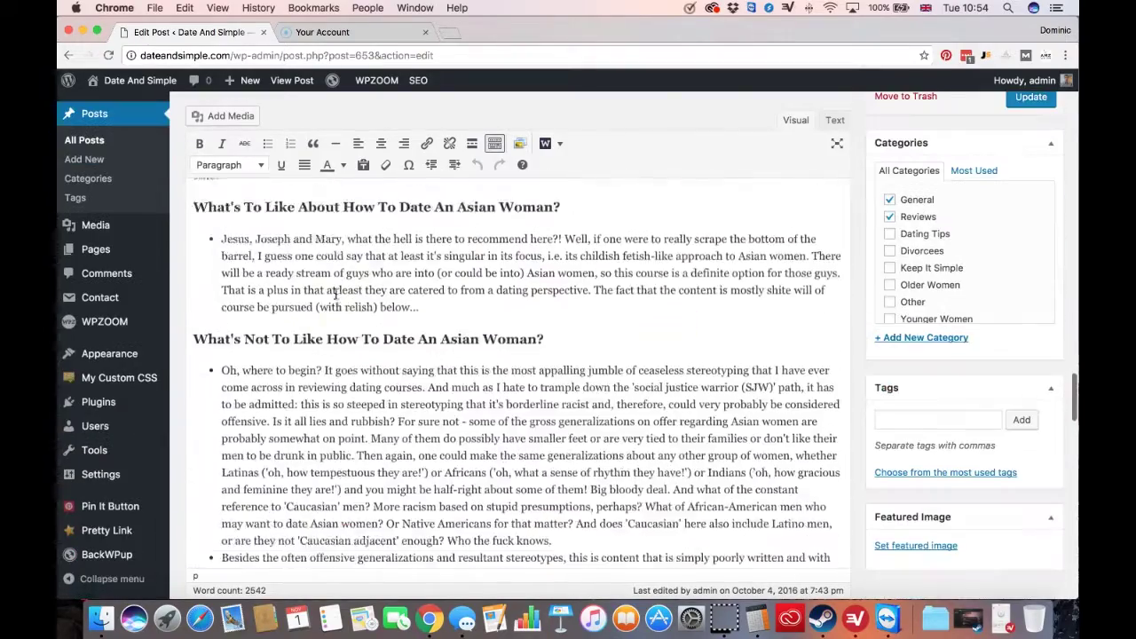
left_click(330, 288)
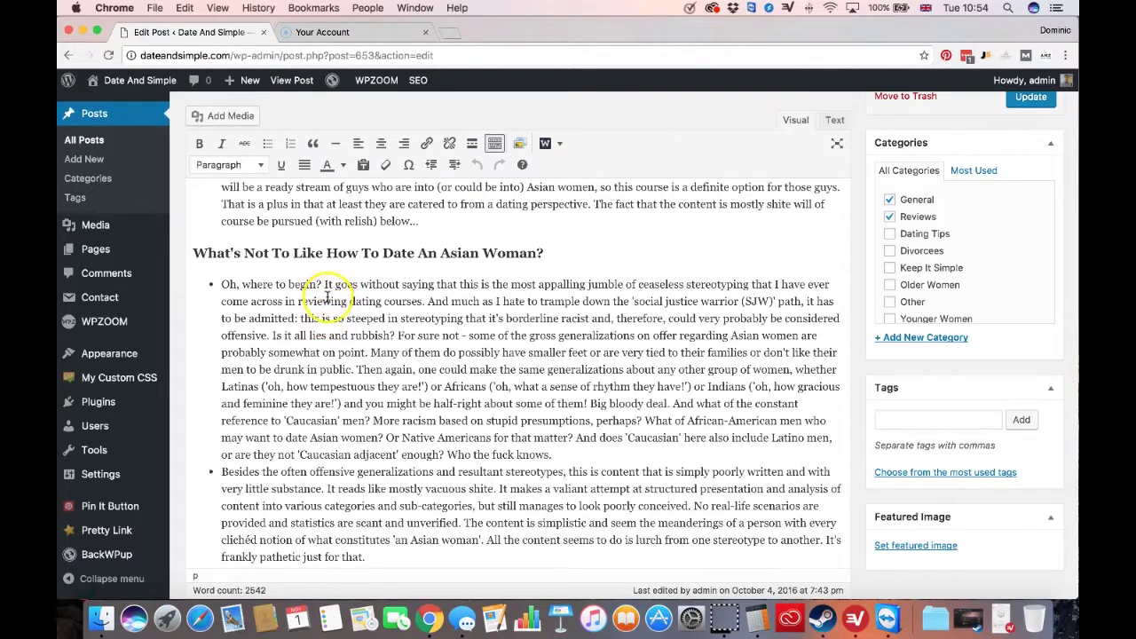
scroll(334, 324, "down", 10)
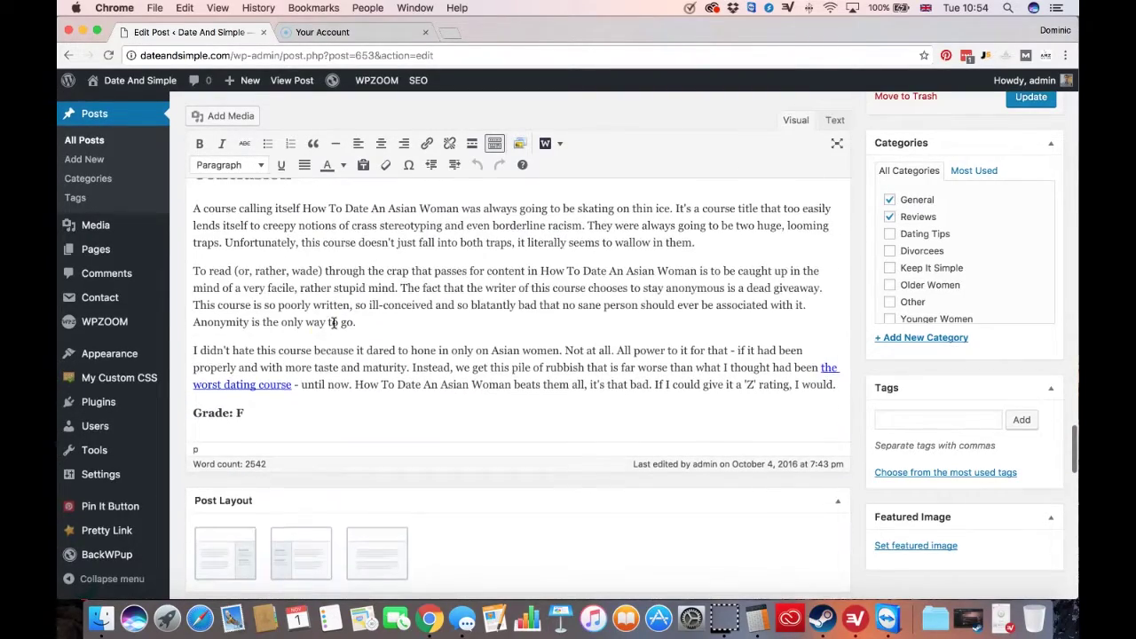
scroll(359, 364, "down", 1)
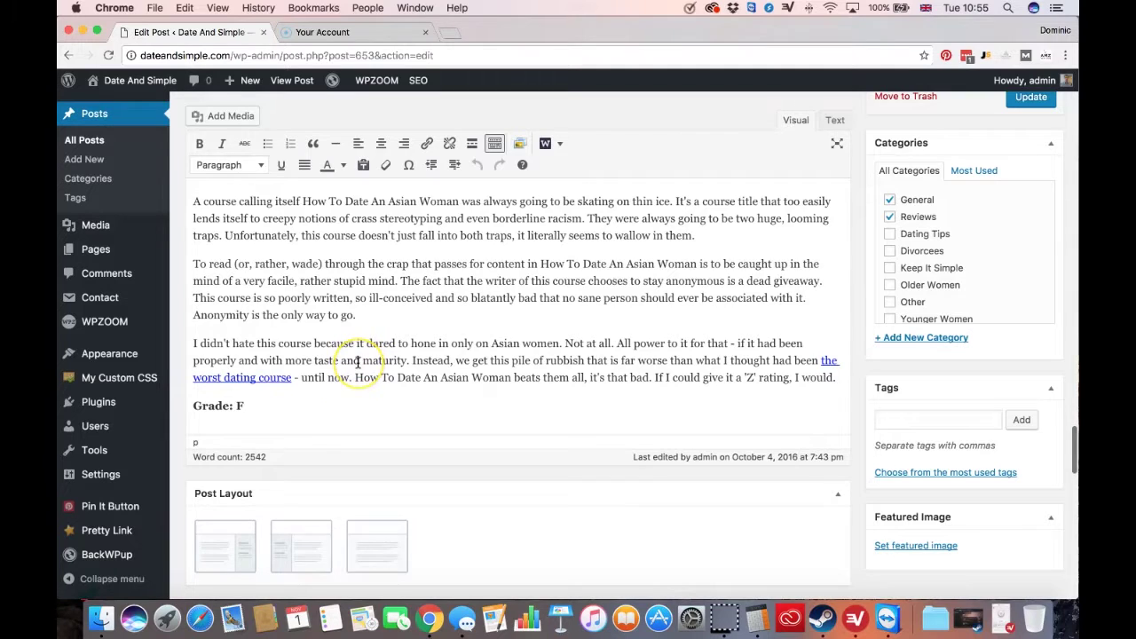
scroll(358, 362, "down", 15)
scroll(358, 362, "down", 8)
left_click(357, 365)
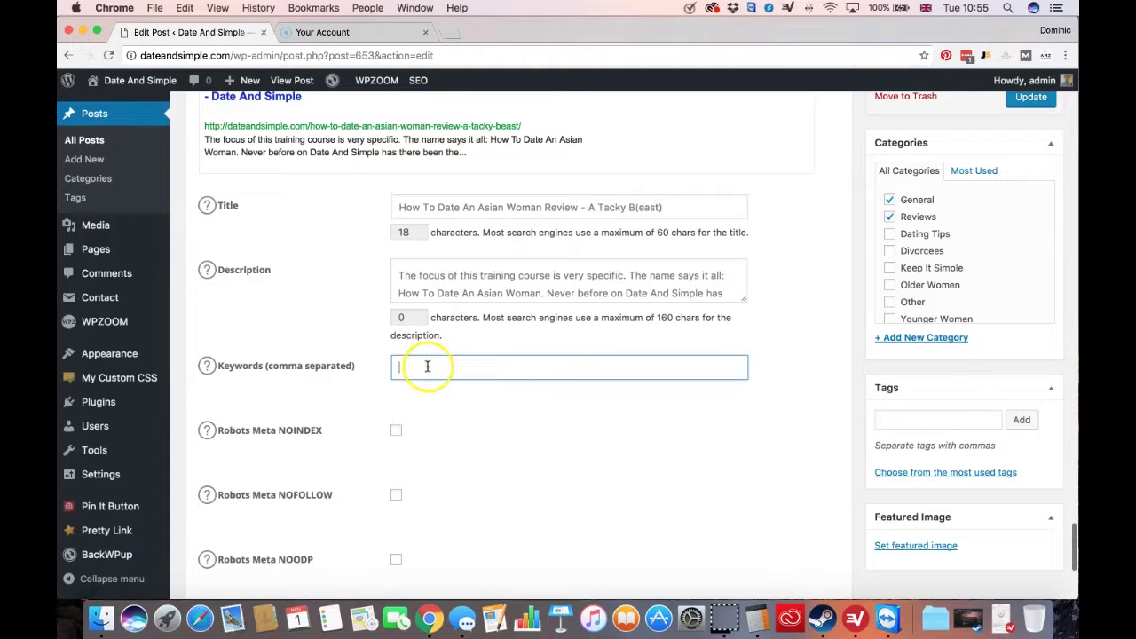
Examine the Robots Meta, Exclude From Sitemap and Disable on this page/post options, then return to the Preview Snippet
scroll(284, 404, "down", 3)
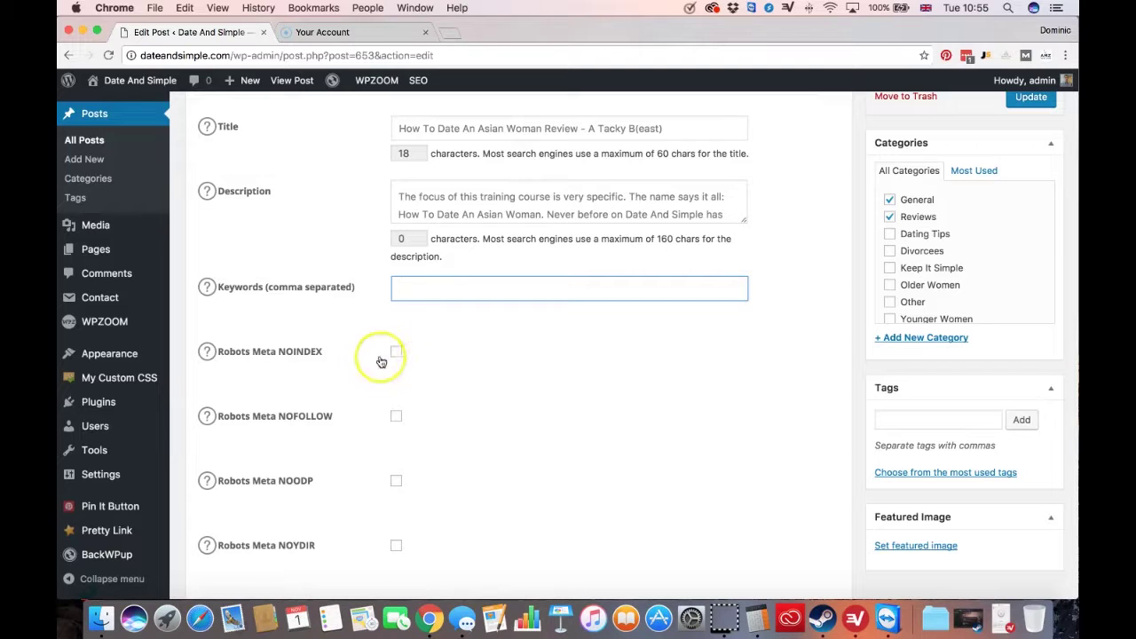
scroll(376, 372, "down", 8)
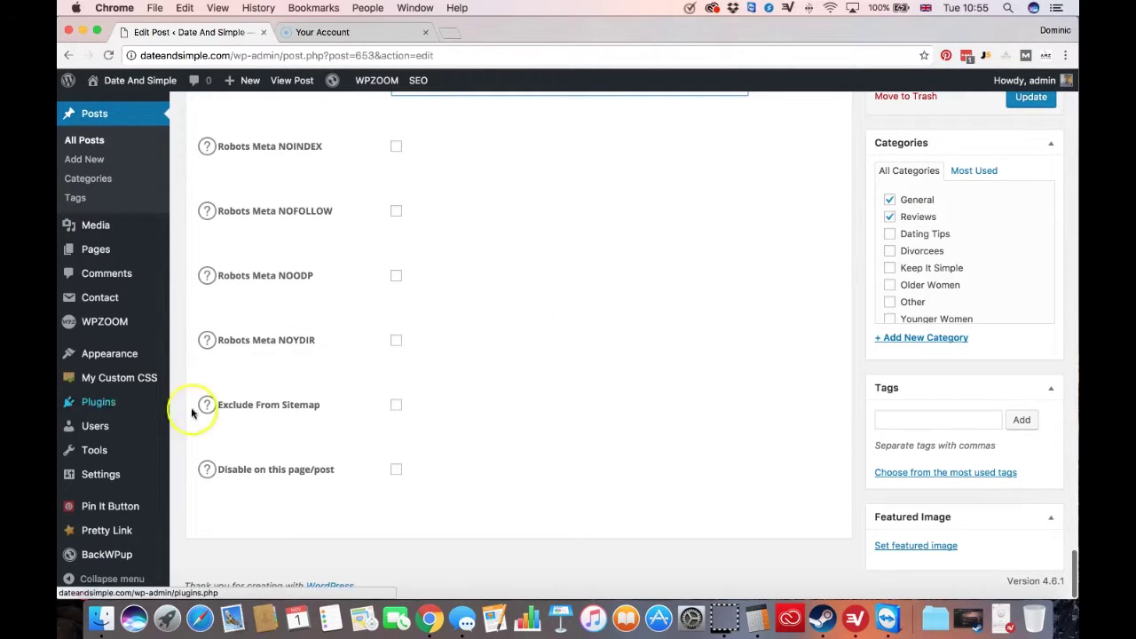
scroll(368, 376, "up", 15)
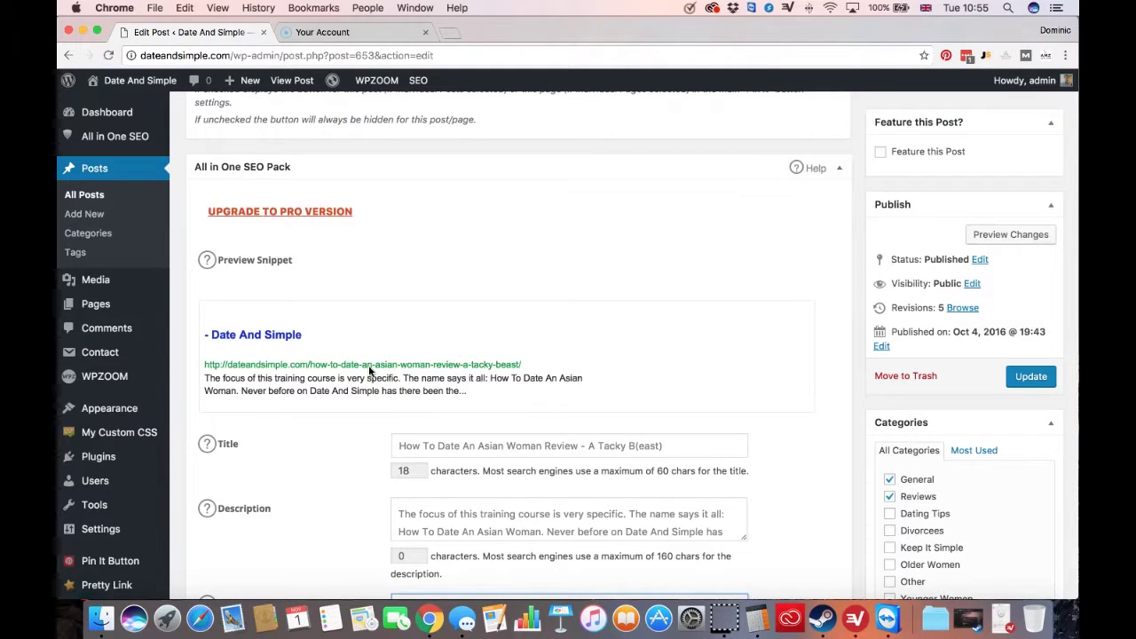
scroll(370, 371, "up", 4)
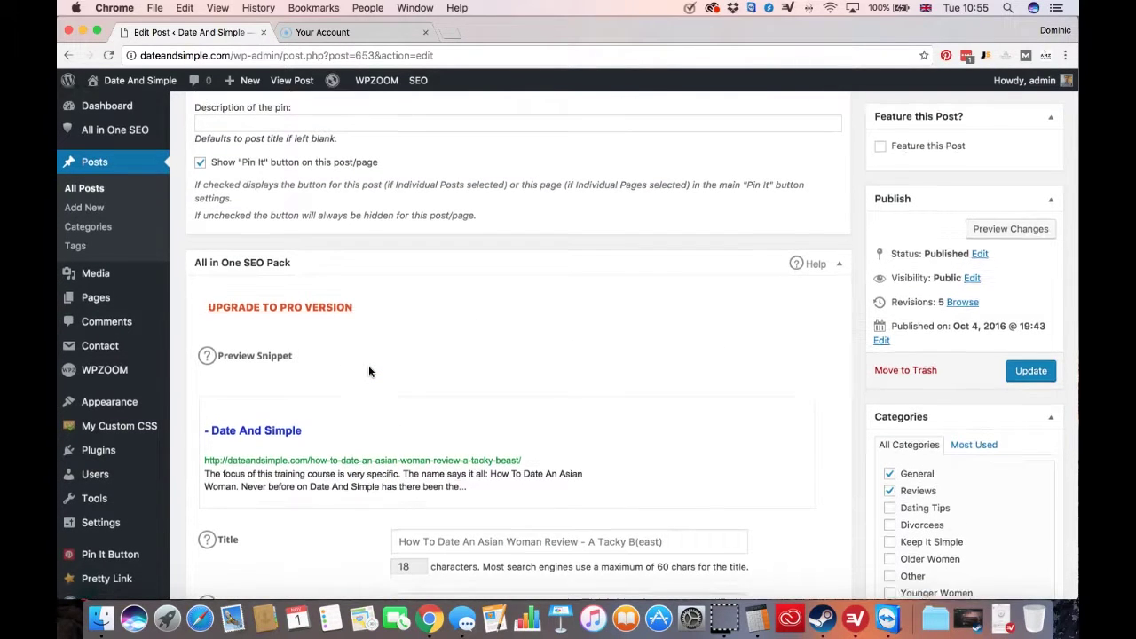
scroll(368, 371, "down", 9)
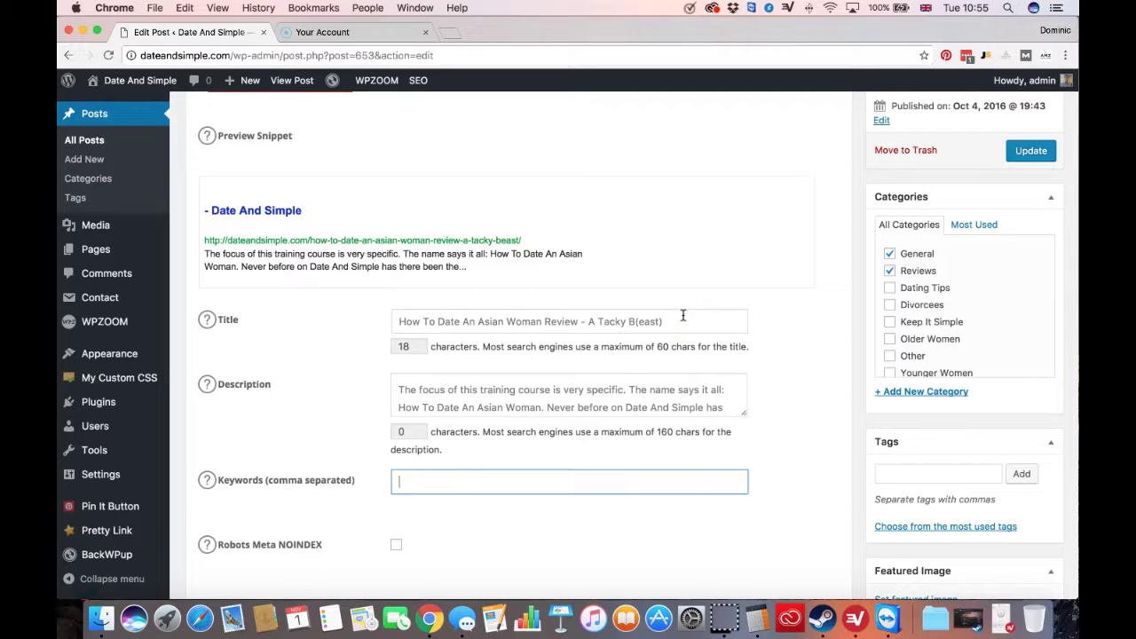
Set the SEO description to "This article is all about how to date an asian woman, read it because it's awesome."
left_click(401, 387)
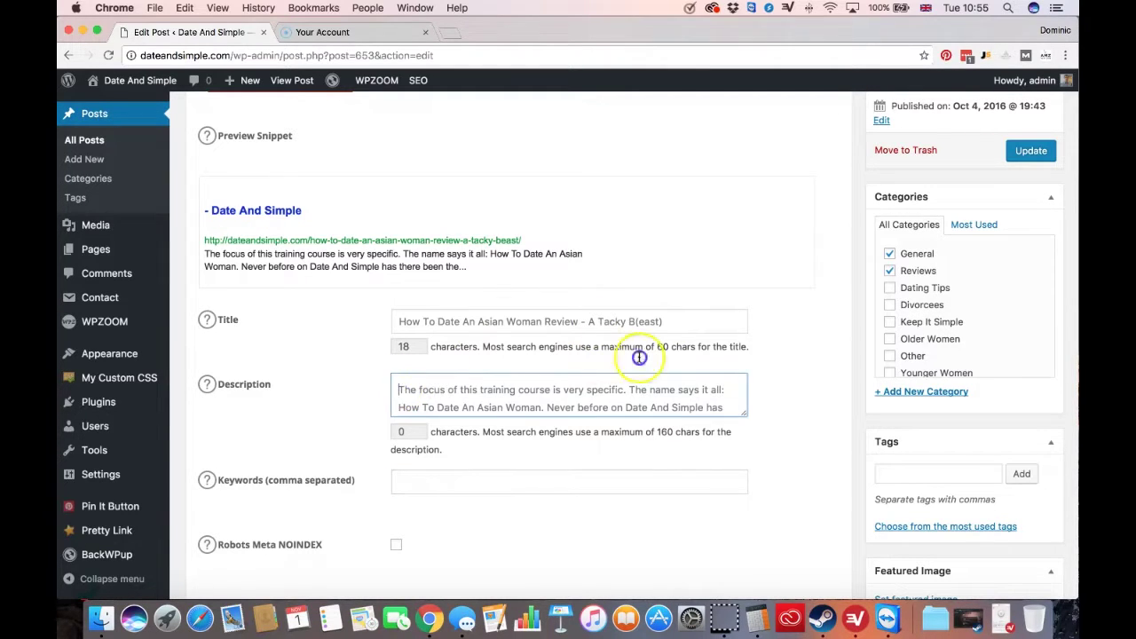
left_click(341, 405)
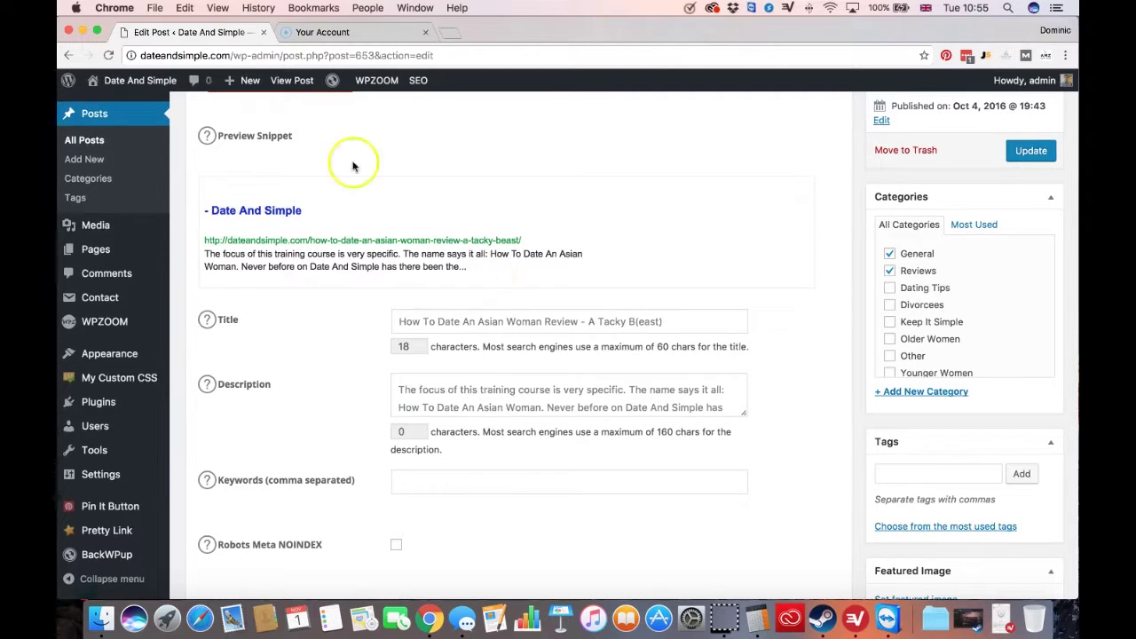
left_click_drag(205, 254, 428, 255)
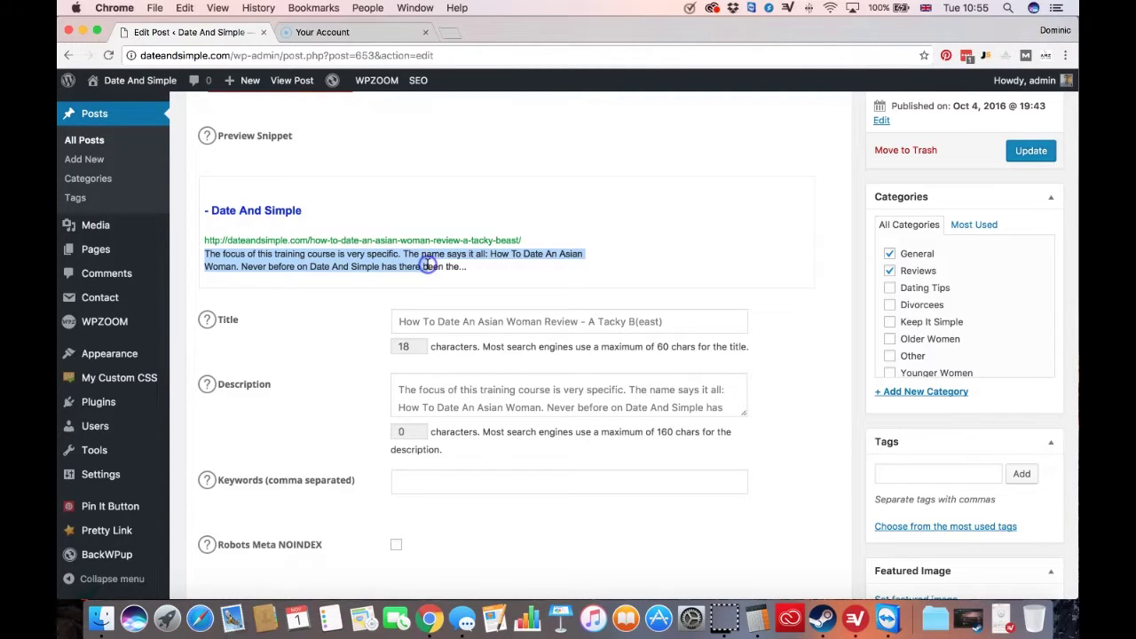
left_click(448, 400)
type("Thi")
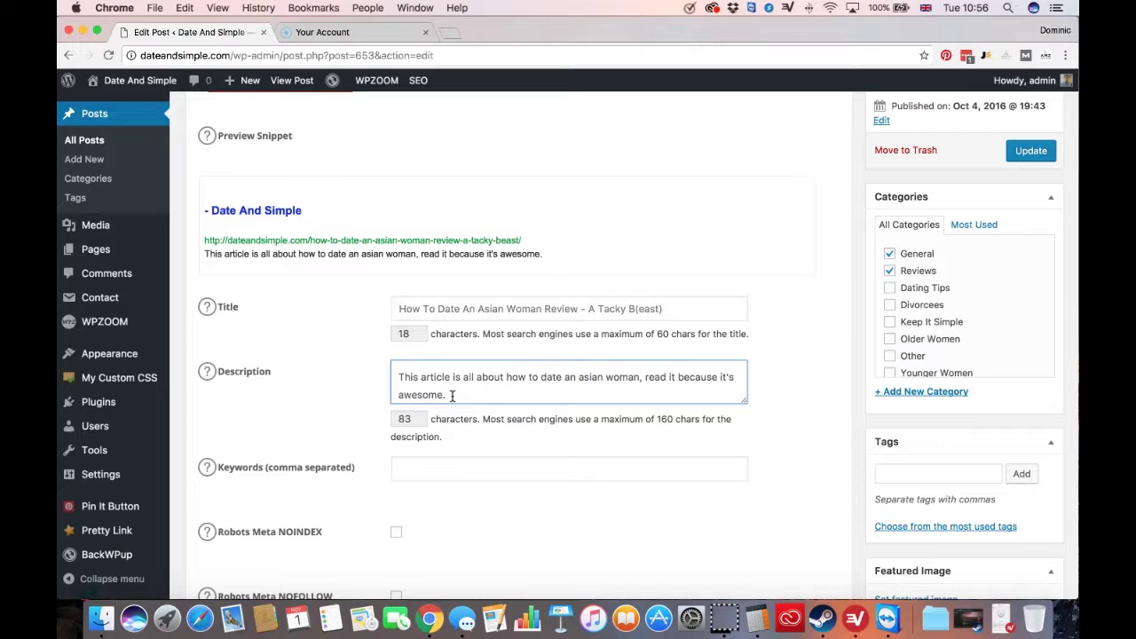
Compare the description line in the Preview Snippet with the text in the Description field by highlighting each of them
left_click_drag(522, 241, 551, 261)
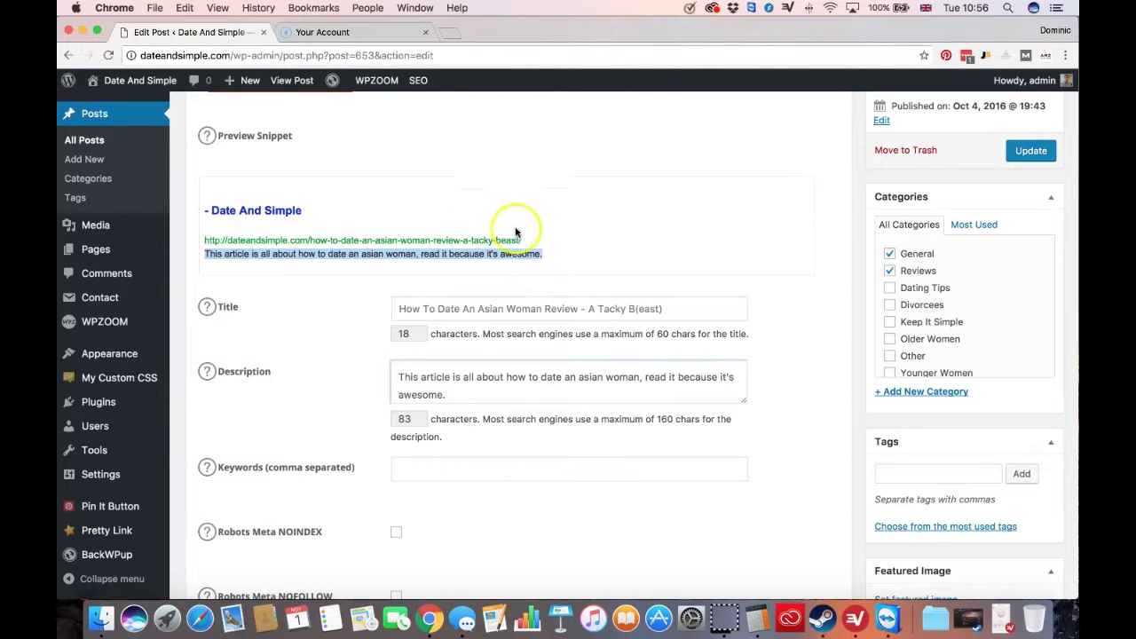
left_click(238, 254)
left_click(203, 256)
left_click_drag(203, 256, 558, 262)
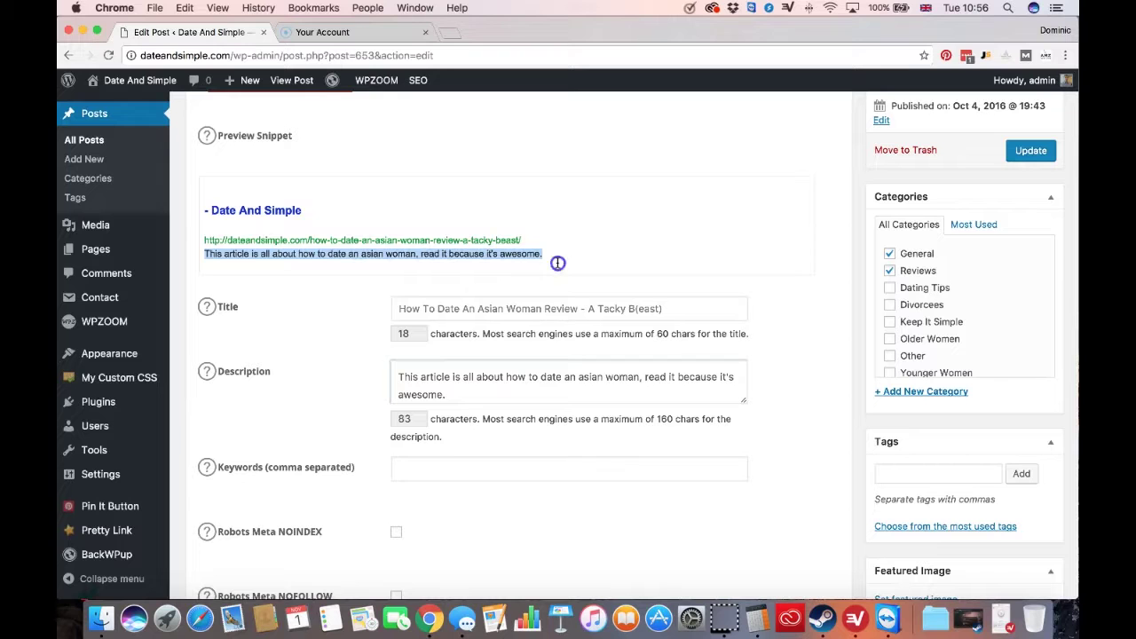
left_click_drag(447, 395, 366, 359)
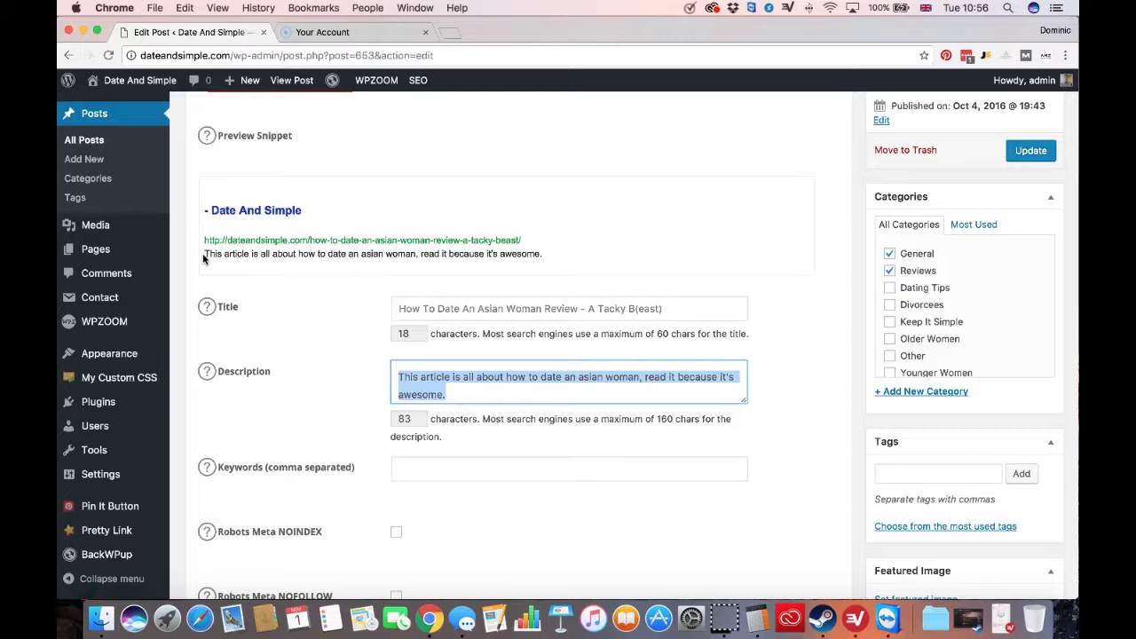
left_click(475, 393)
left_click_drag(475, 393, 385, 361)
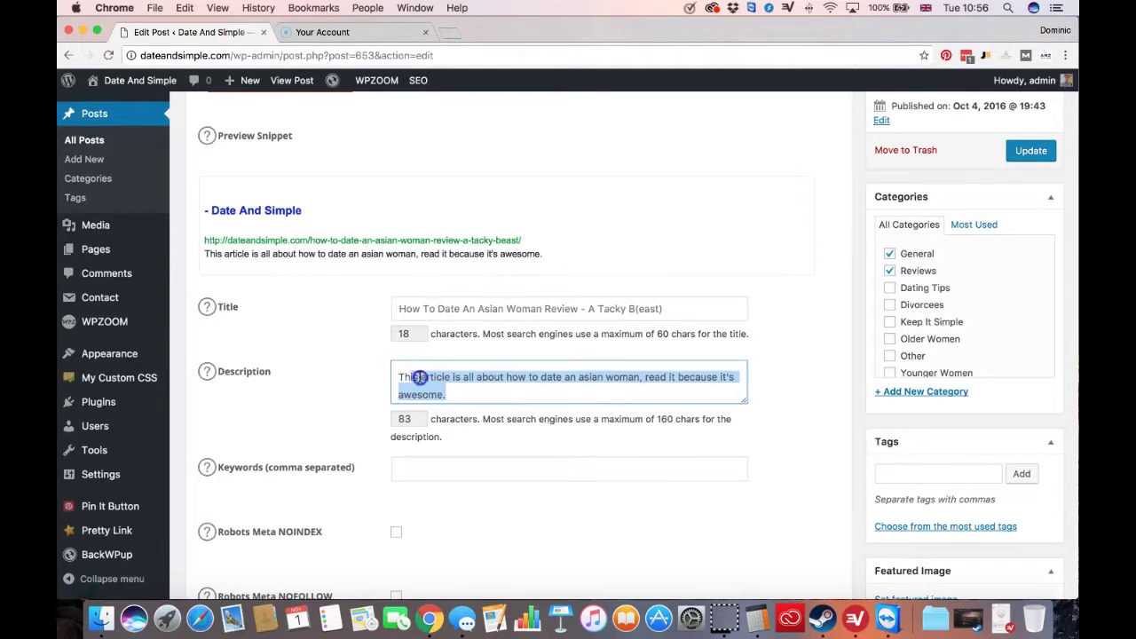
left_click(463, 397)
left_click(371, 363)
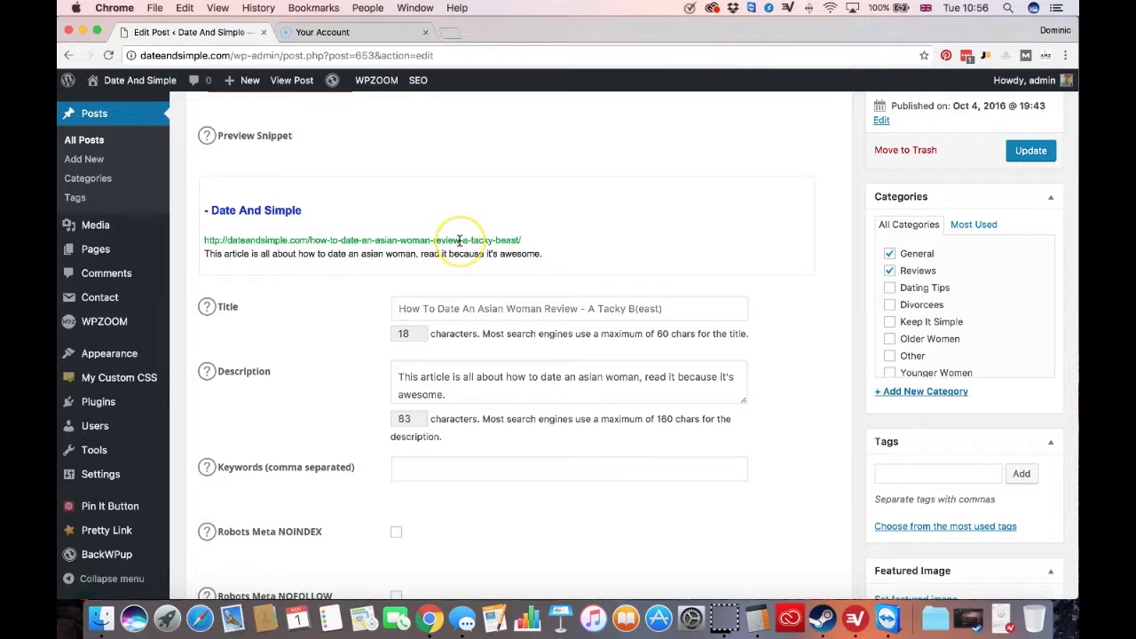
Highlight the "how-to-date-an-asian-woman-review" part of the post's URL in the Preview Snippet, and clear the selection
left_click_drag(460, 240, 312, 241)
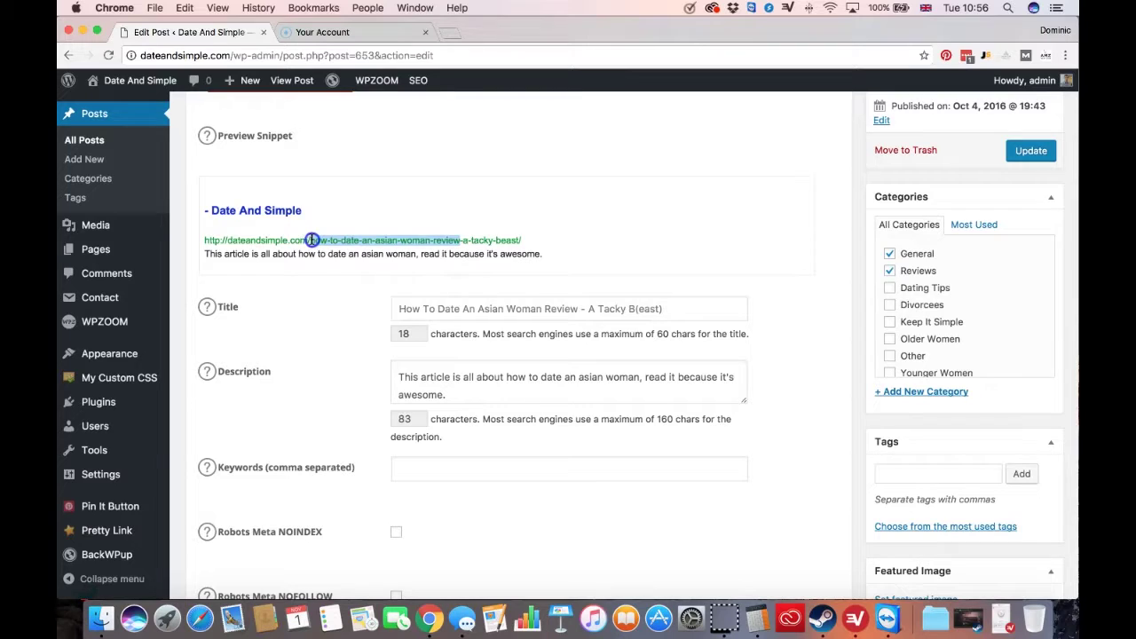
scroll(312, 239, "up", 10)
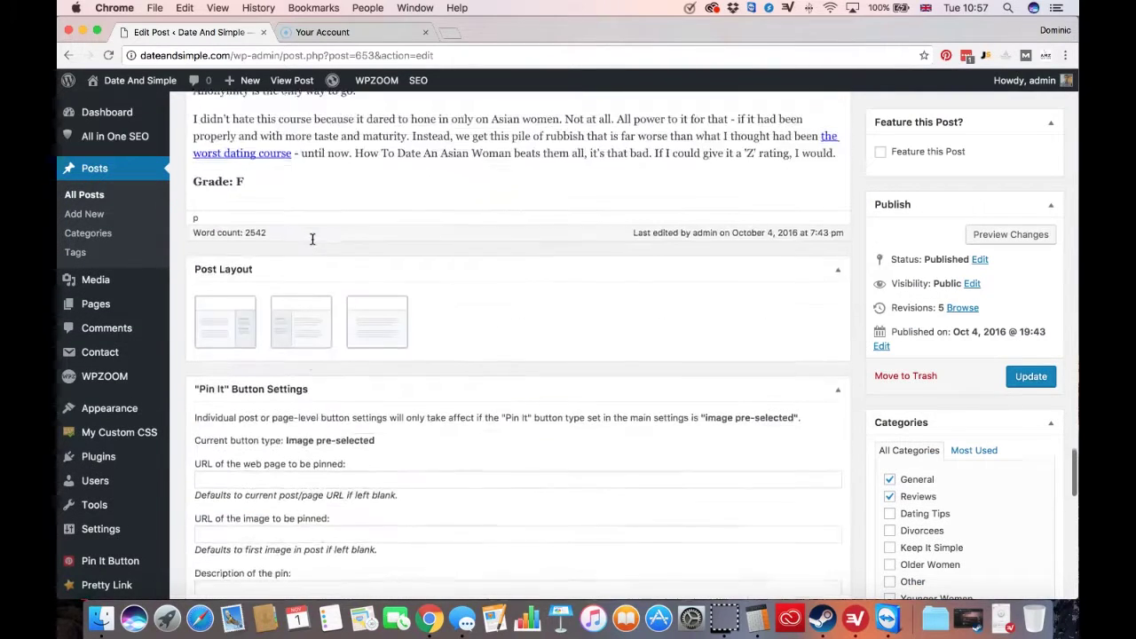
scroll(313, 240, "down", 10)
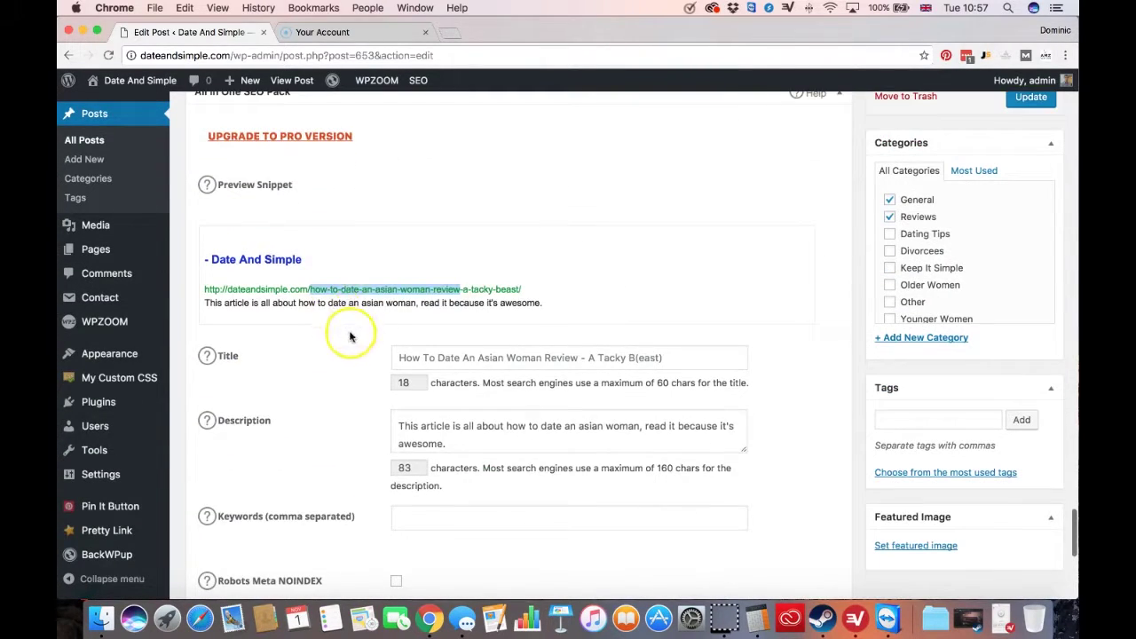
left_click(351, 336)
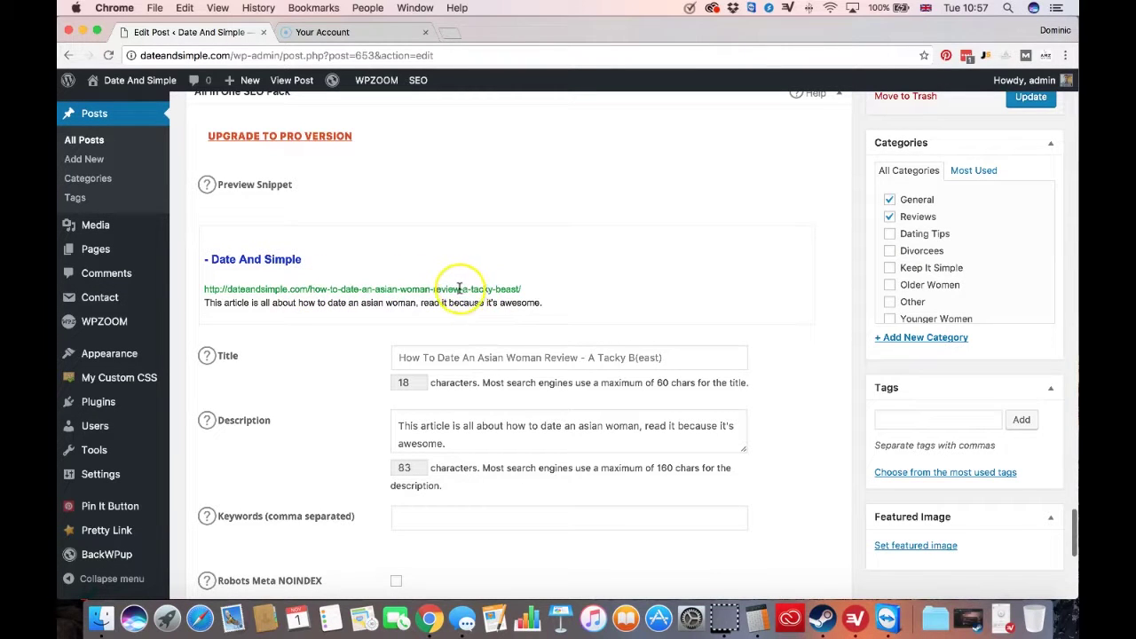
Look back through the post's body text up to its opening paragraphs and return toward the All in One SEO Pack section
scroll(435, 198, "up", 10)
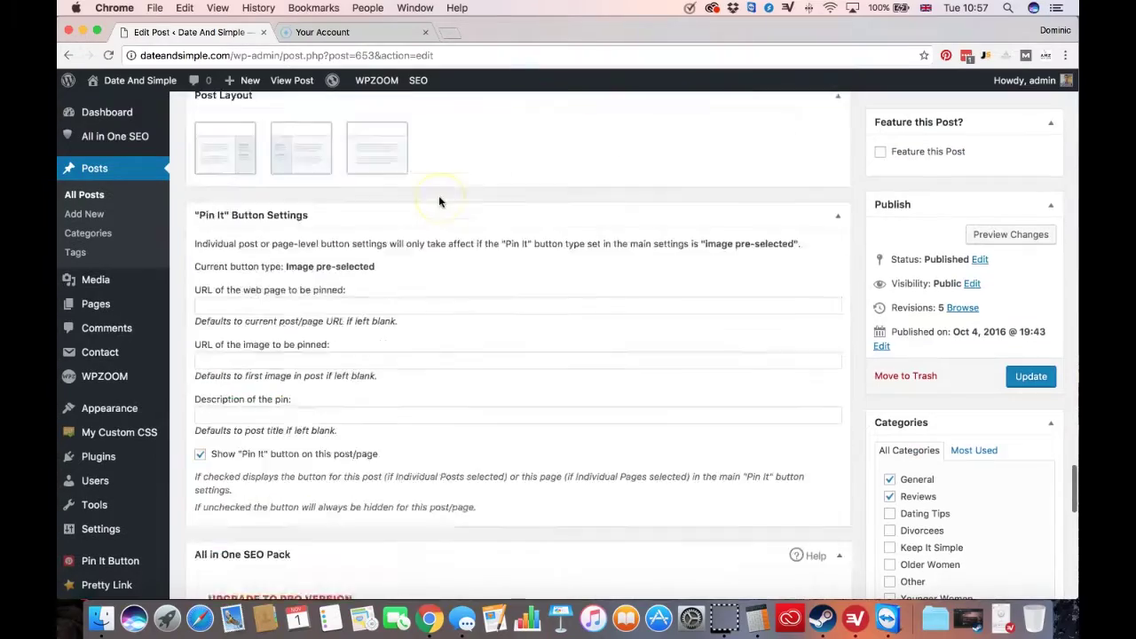
scroll(439, 200, "up", 15)
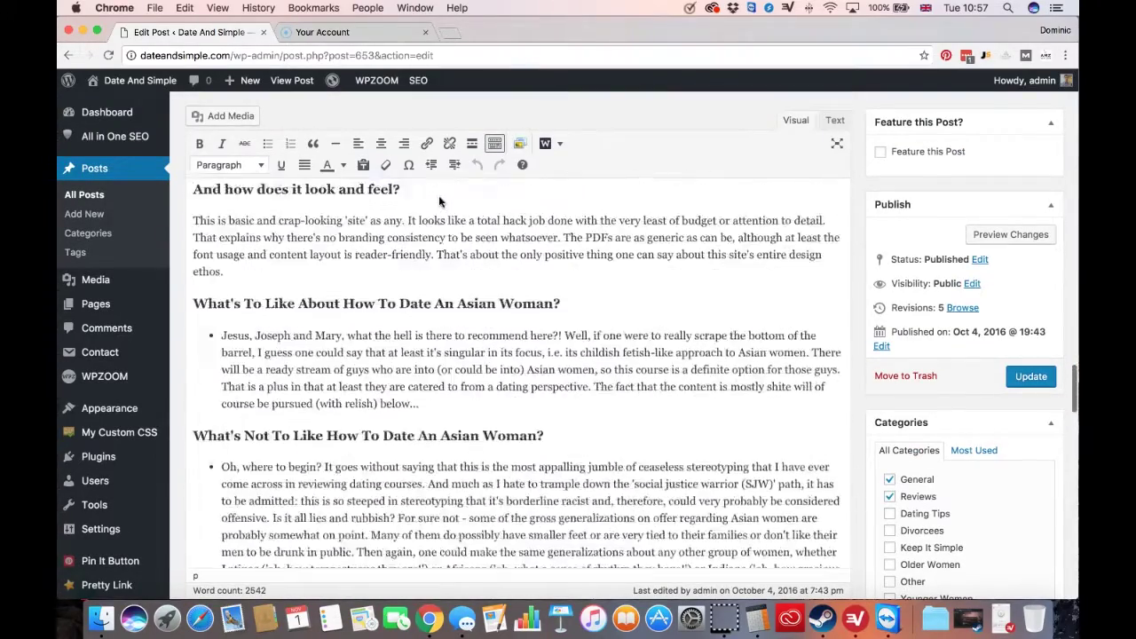
scroll(366, 273, "up", 10)
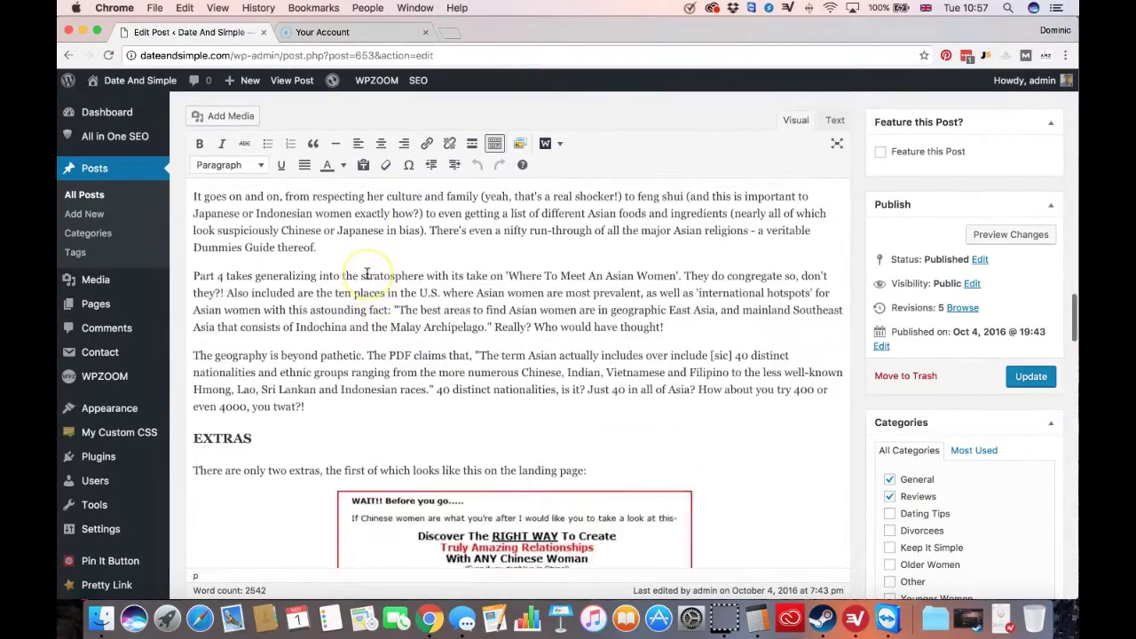
scroll(366, 273, "up", 10)
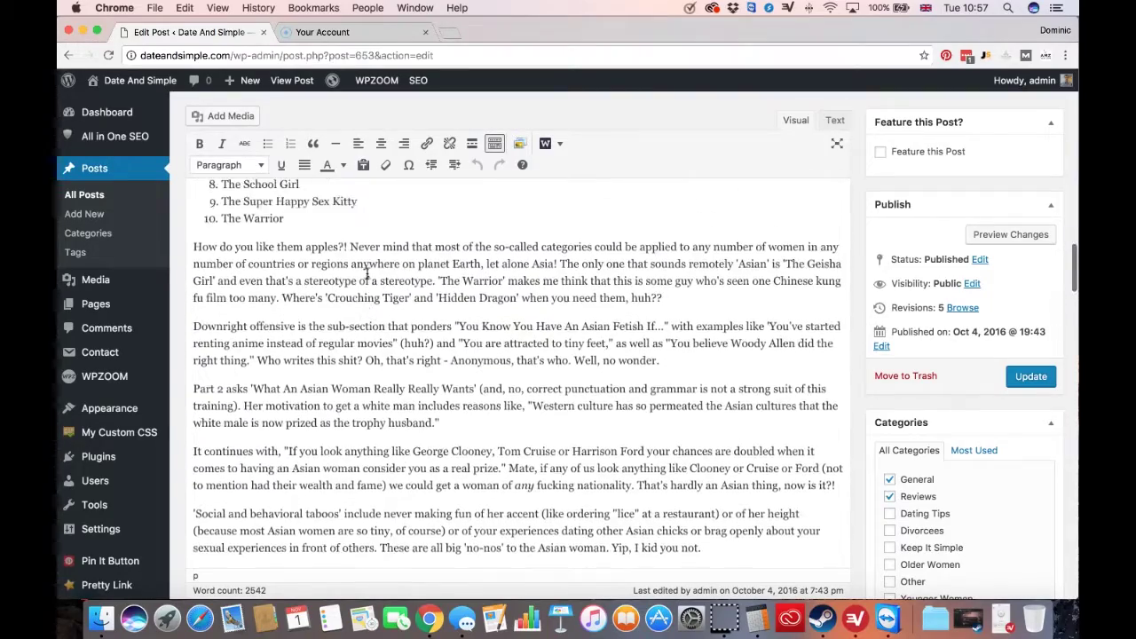
scroll(365, 274, "up", 10)
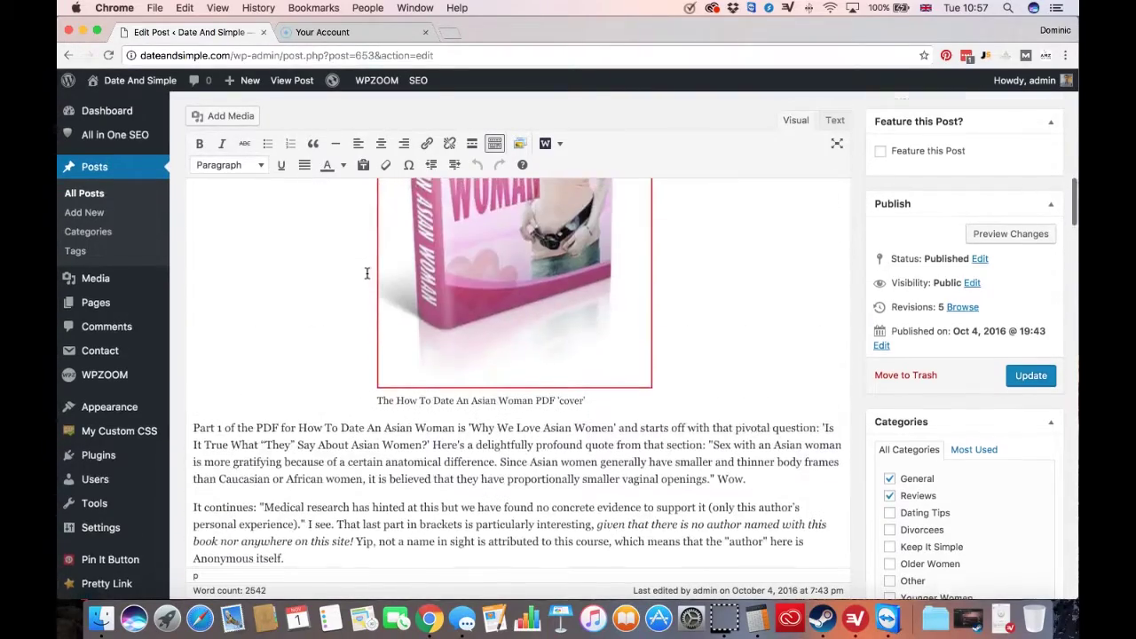
scroll(366, 273, "up", 8)
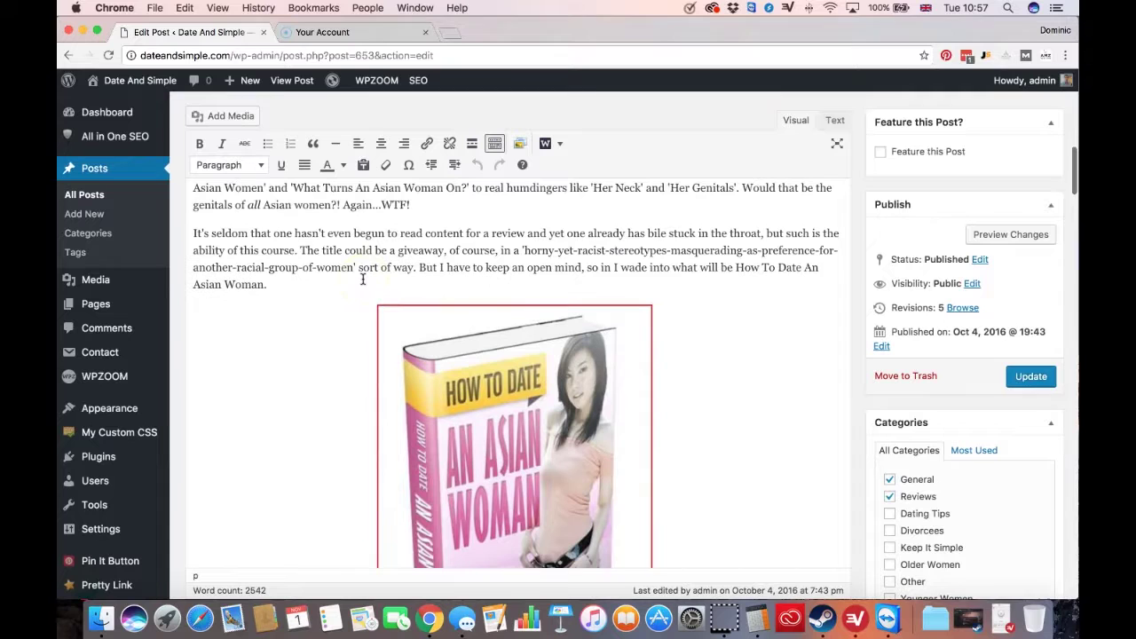
scroll(362, 280, "up", 1)
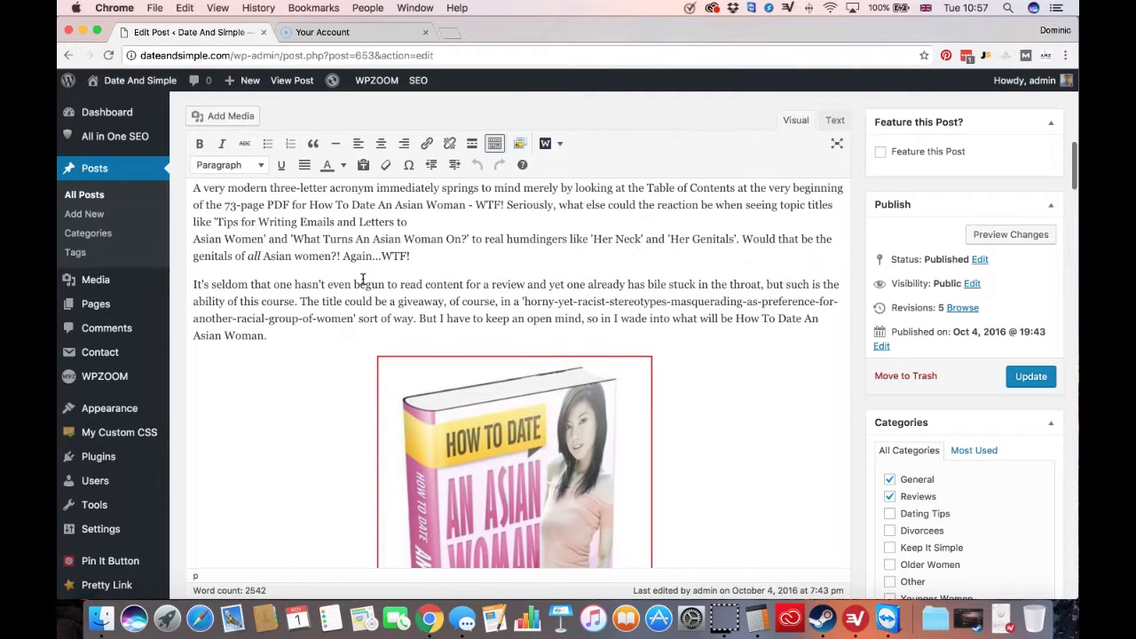
left_click(362, 255)
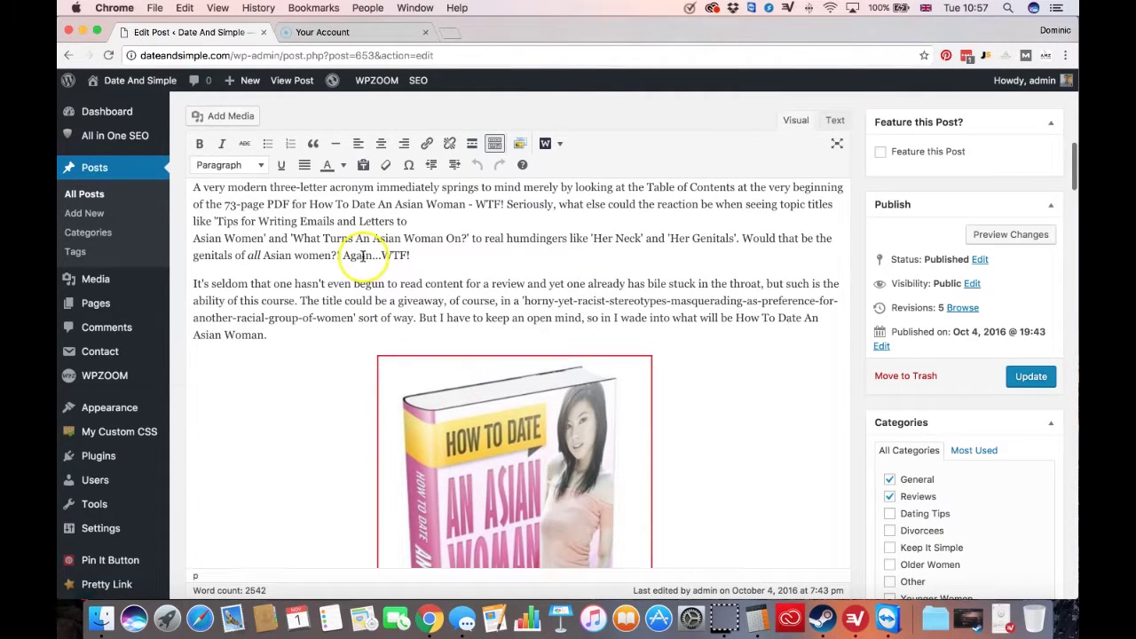
scroll(320, 333, "down", 20)
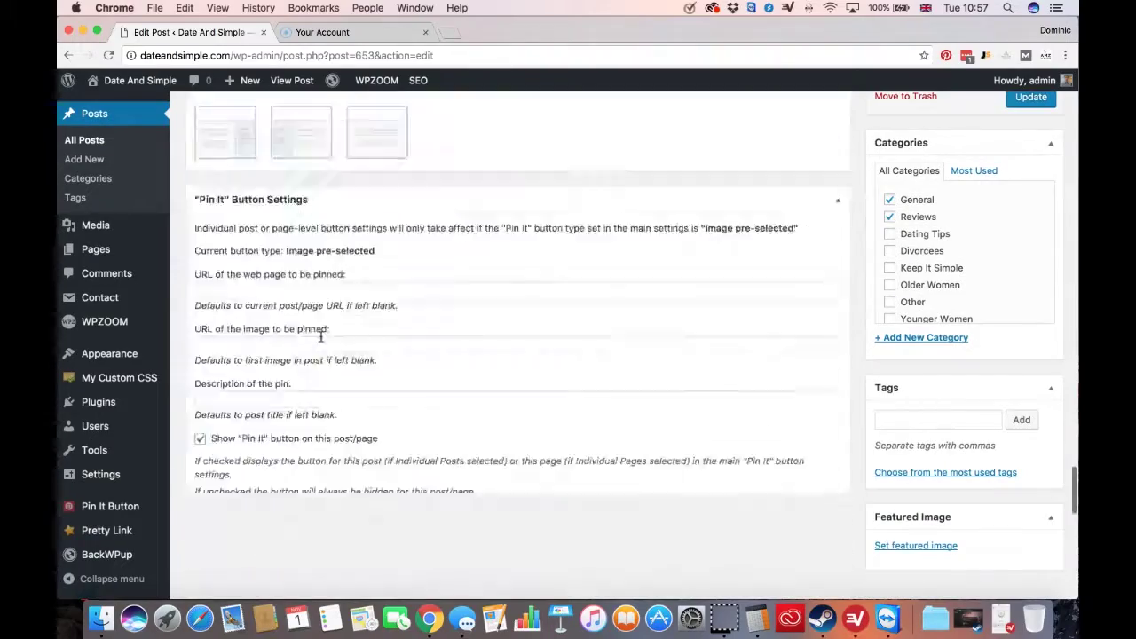
Highlight the description line below the URL in the Preview Snippet once more and clear the selection
scroll(321, 336, "up", 10)
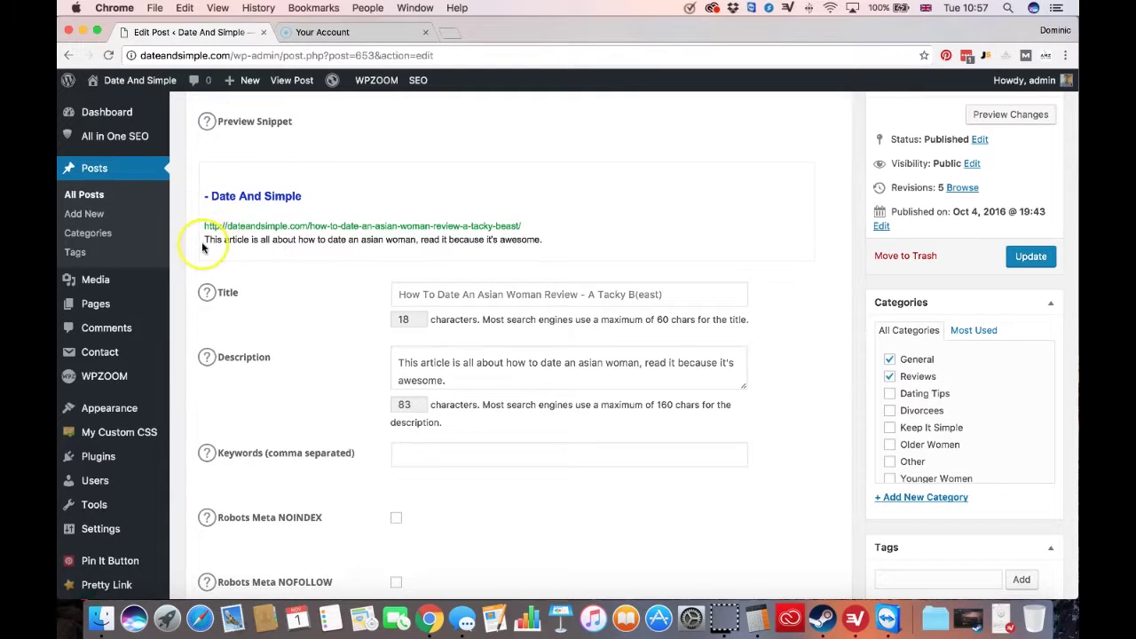
left_click_drag(204, 240, 396, 249)
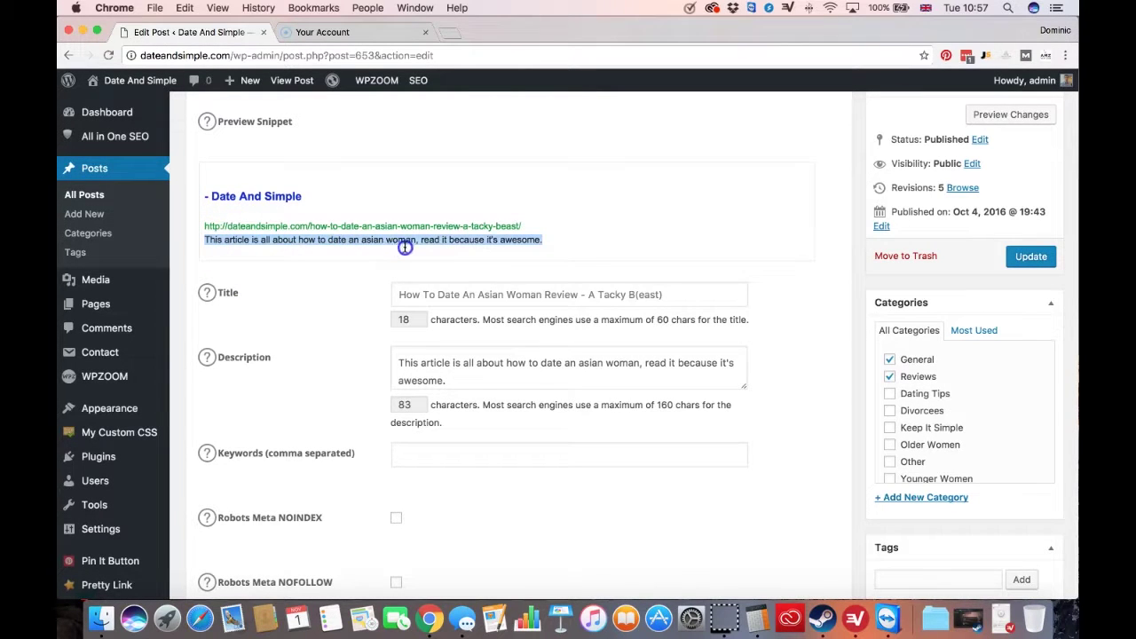
left_click(533, 240)
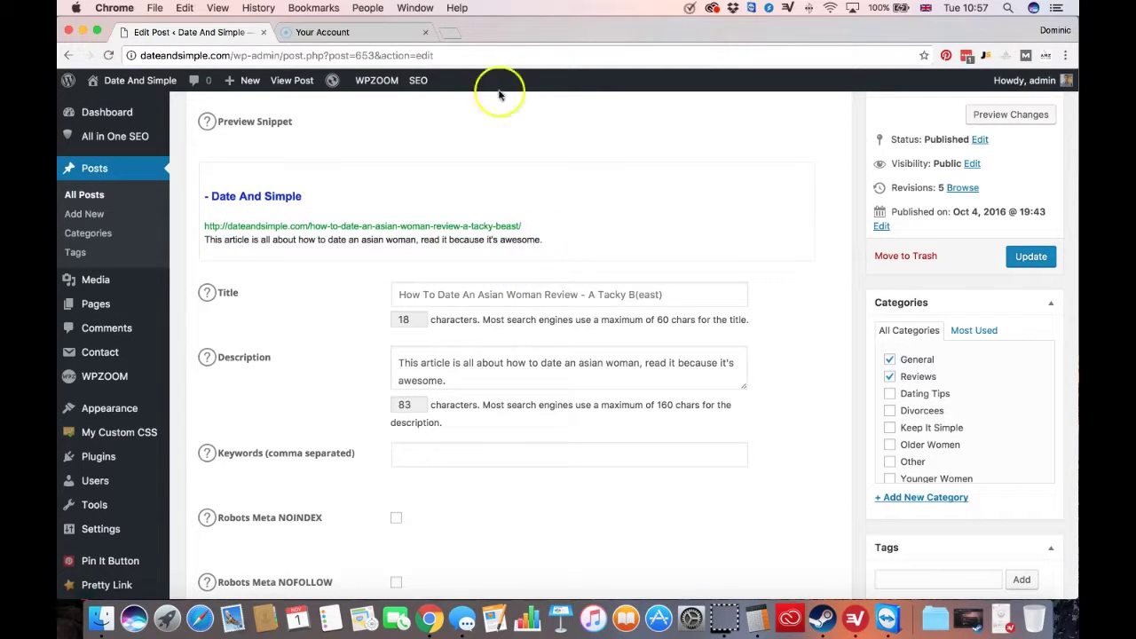
Search Google in a new tab for "how to date an asian woman review" and look through the results for the Date And Simple listing
left_click(451, 32)
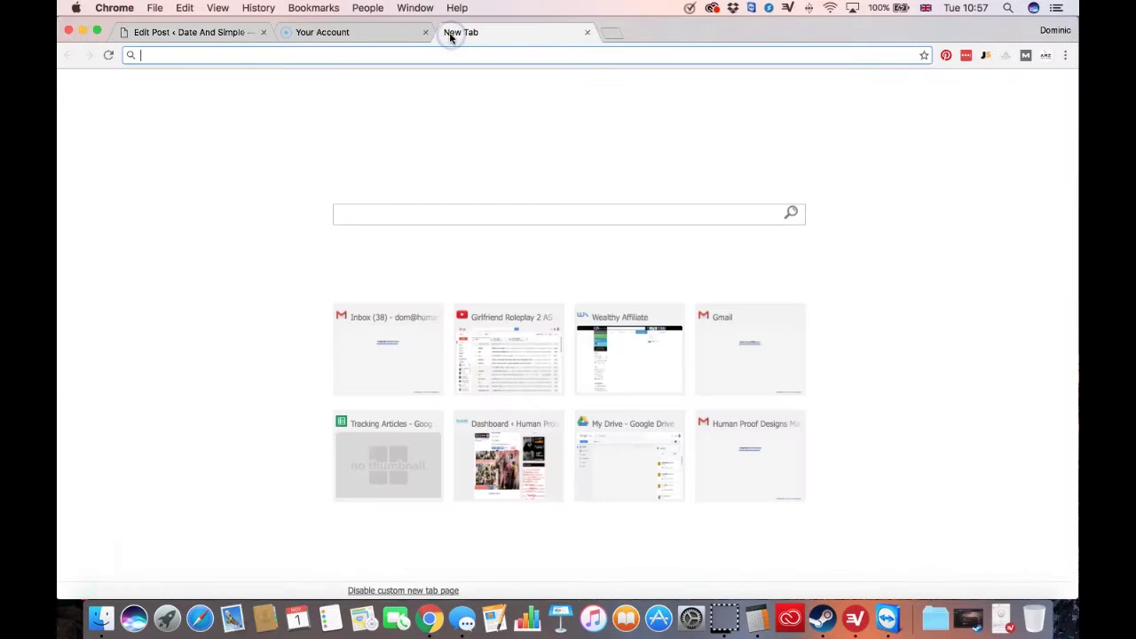
type("how to date an ")
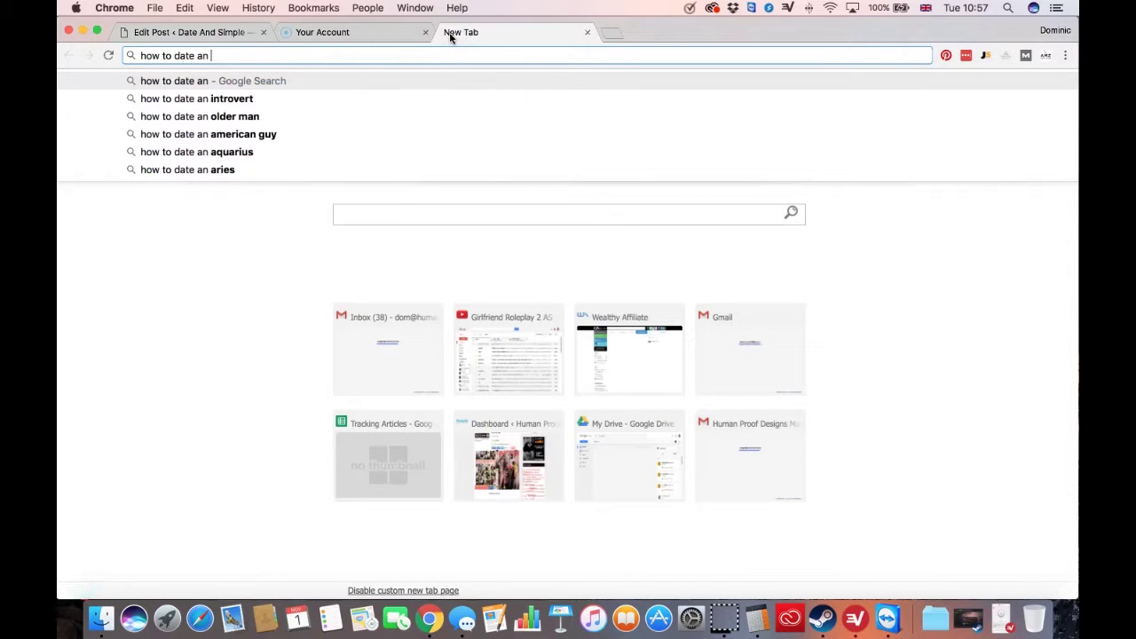
type("asian woman review")
key("Return")
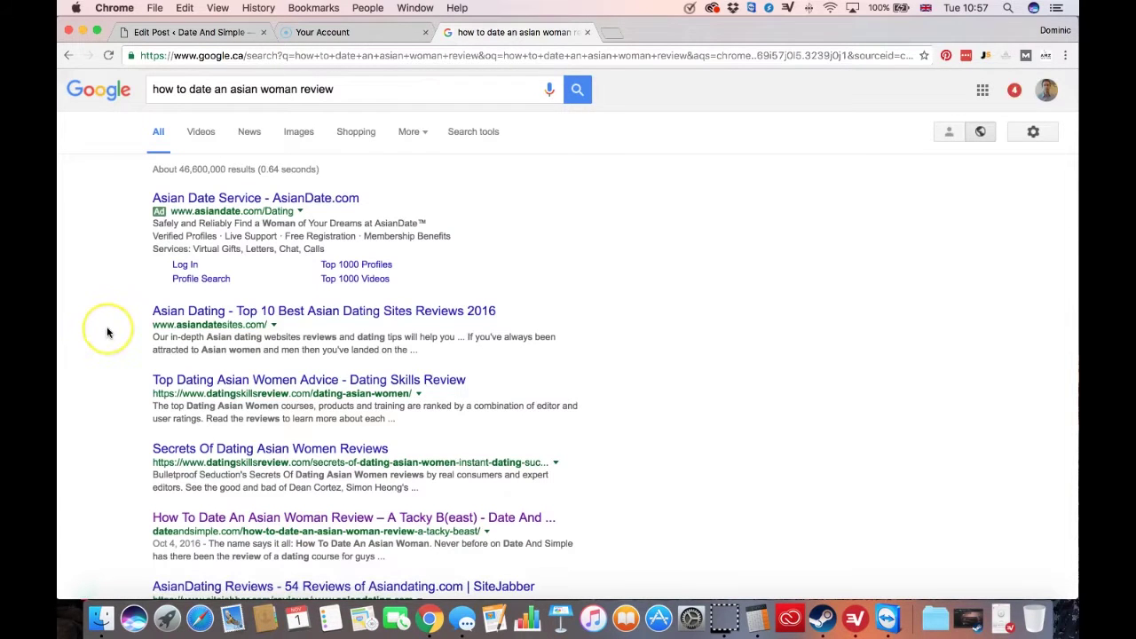
scroll(106, 333, "down", 2)
scroll(107, 333, "down", 1)
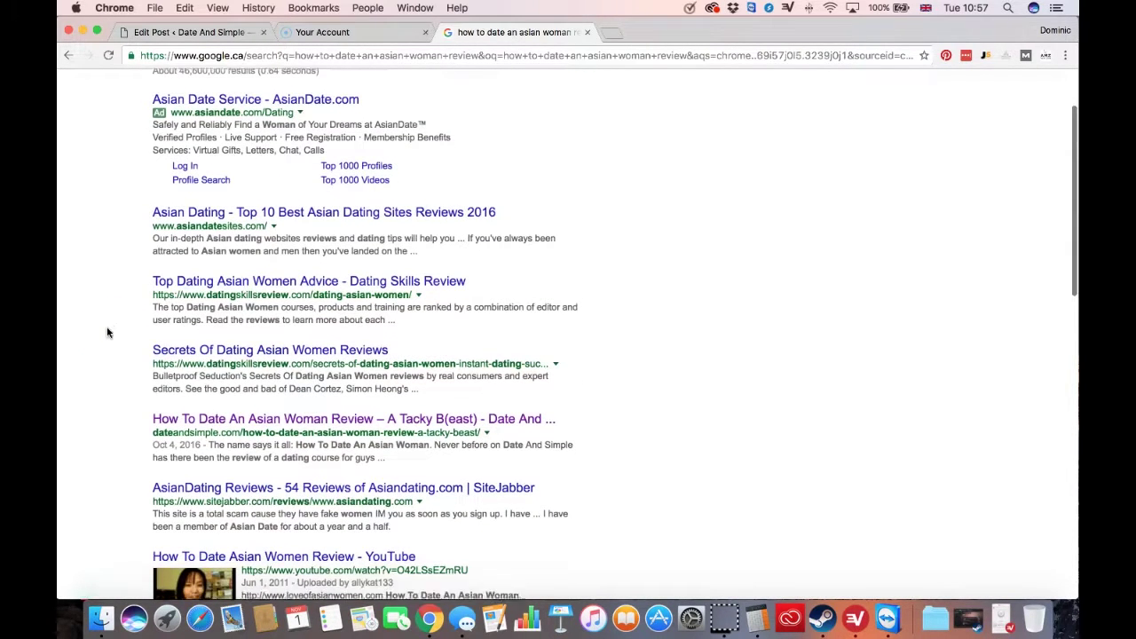
scroll(107, 333, "down", 1)
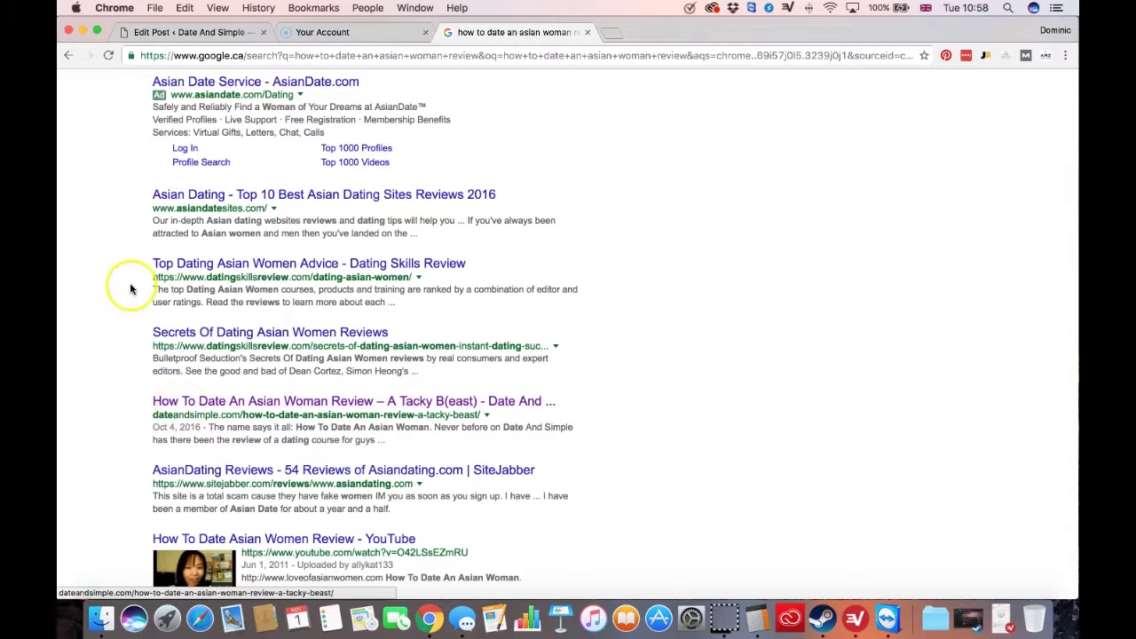
scroll(133, 288, "up", 1)
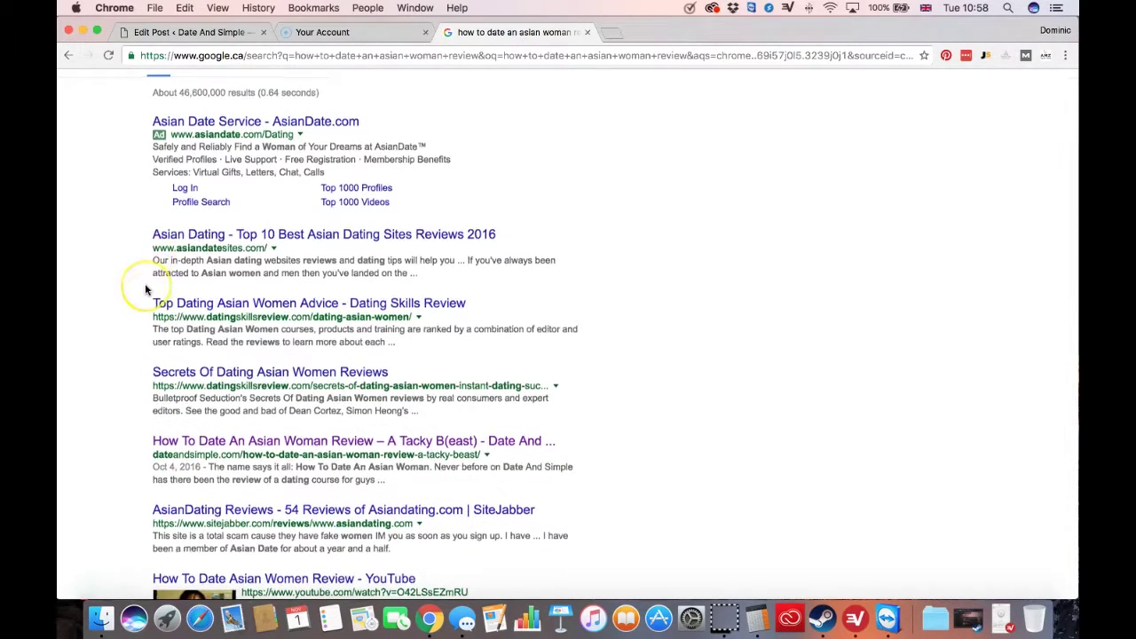
scroll(145, 284, "down", 1)
scroll(145, 327, "down", 2)
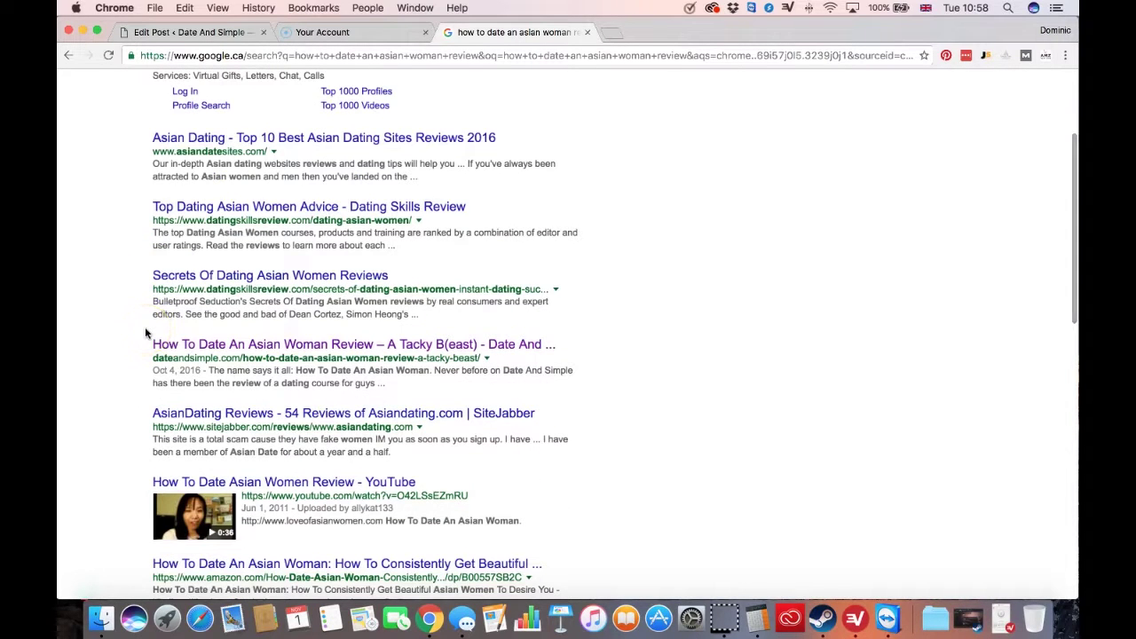
Return to the post editor, reload it to discard the unsaved SEO description, and activate the Description field
left_click(200, 33)
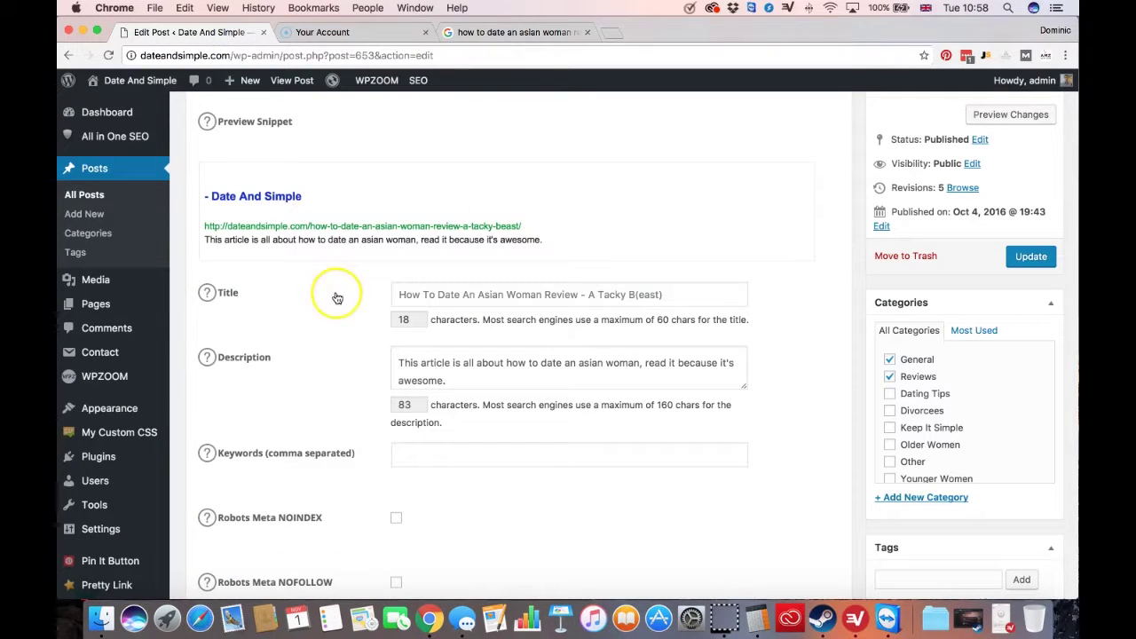
left_click(108, 55)
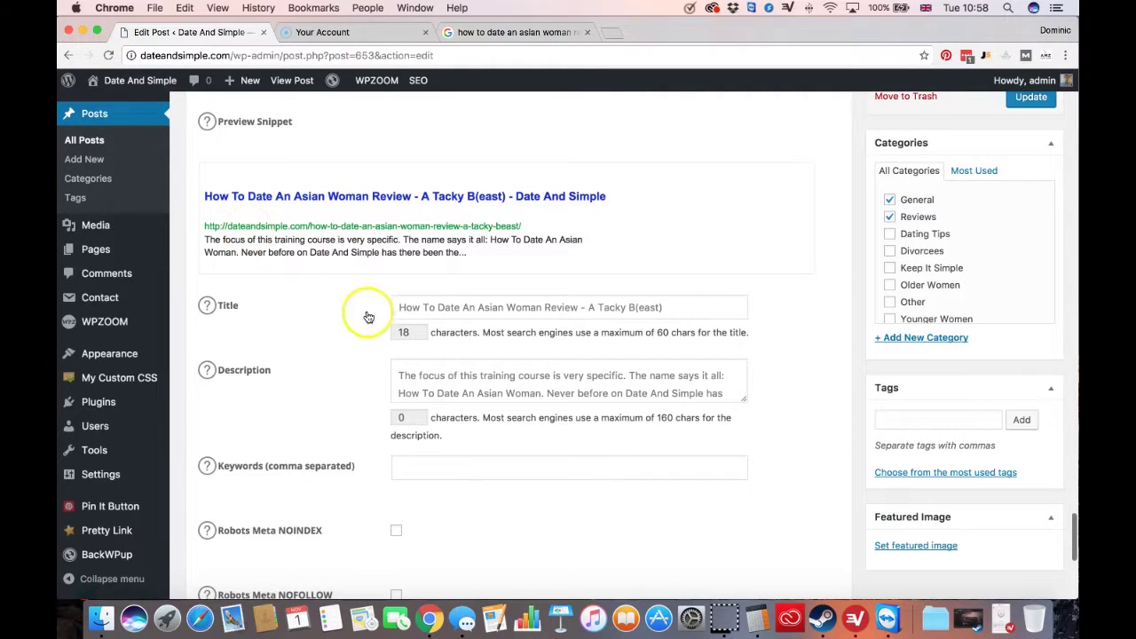
left_click(395, 373)
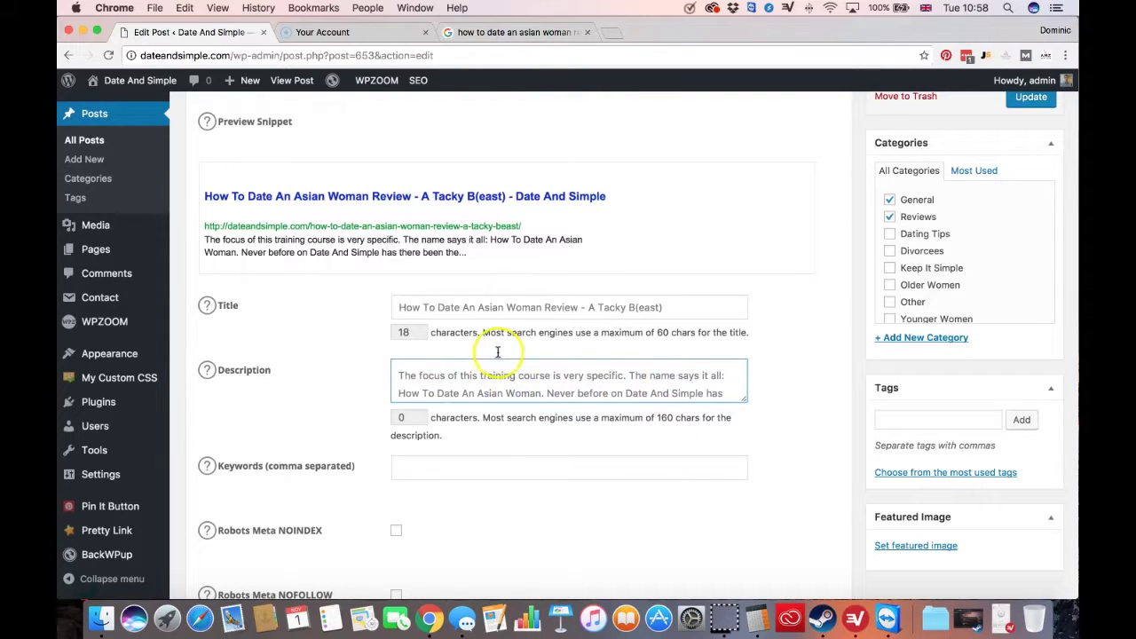
Compare the description text of the Date And Simple listing in the Google results with the default text in the post's Description field
left_click(525, 33)
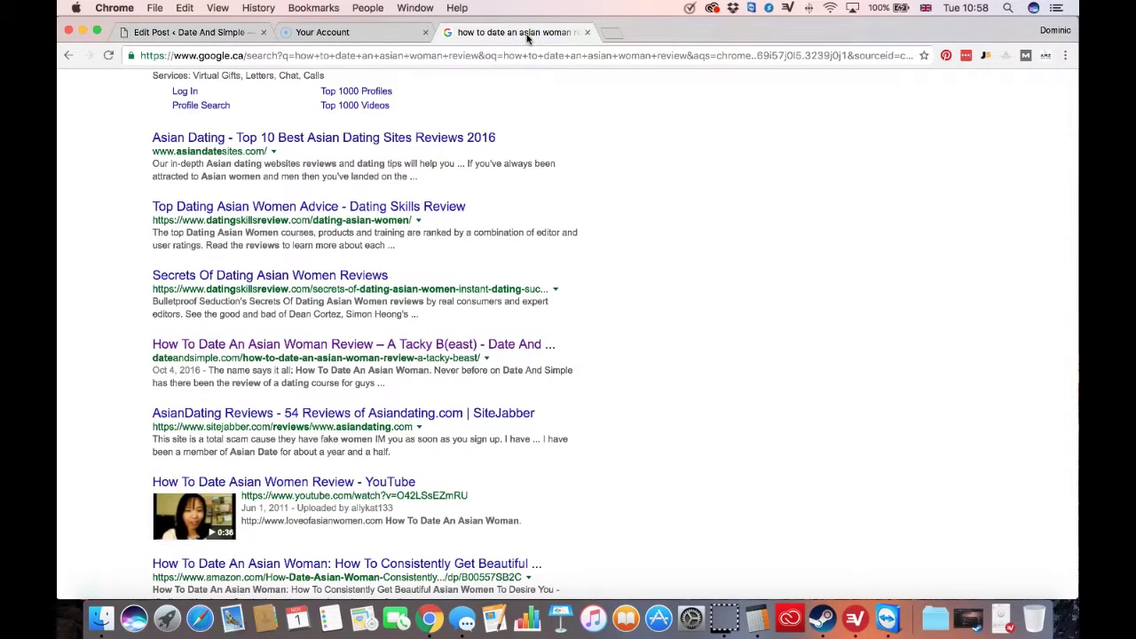
left_click(219, 351)
left_click_drag(209, 372, 395, 385)
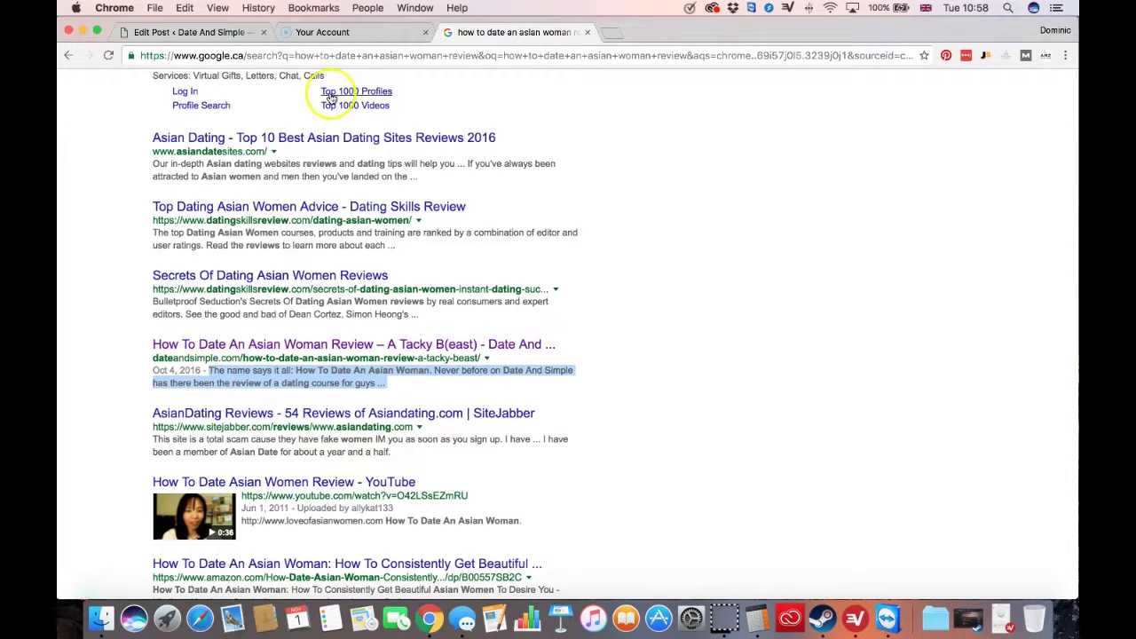
left_click(189, 32)
left_click(502, 383)
type("The focus of this training course is very specific. The name says it all: How To Date An Asian Woman. Never before on Date And Simple has there been the review")
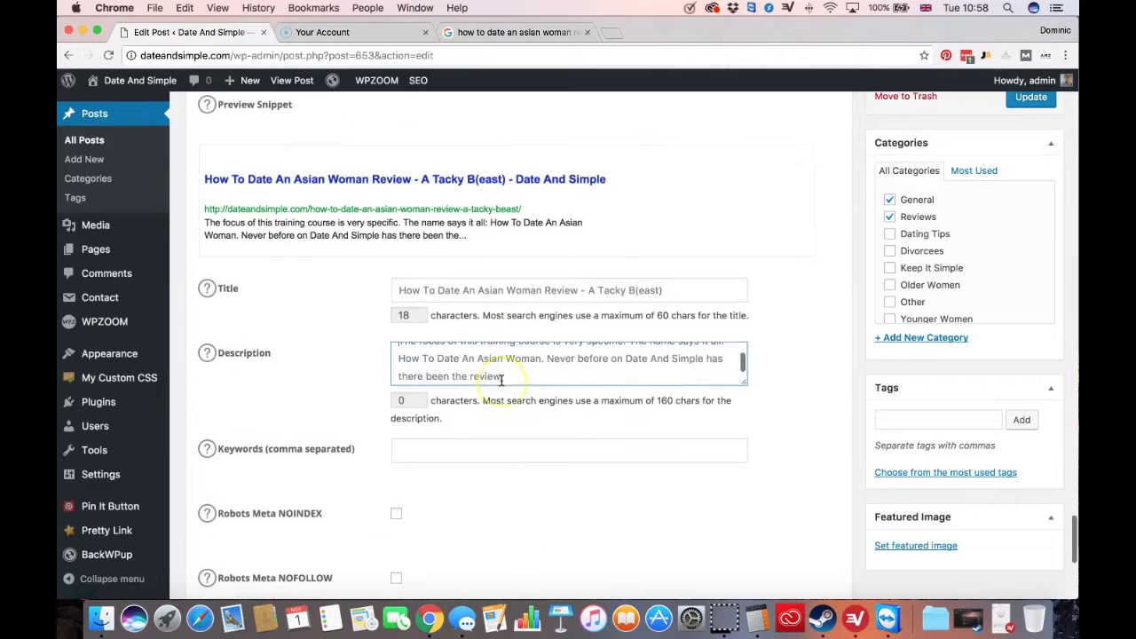
left_click(466, 32)
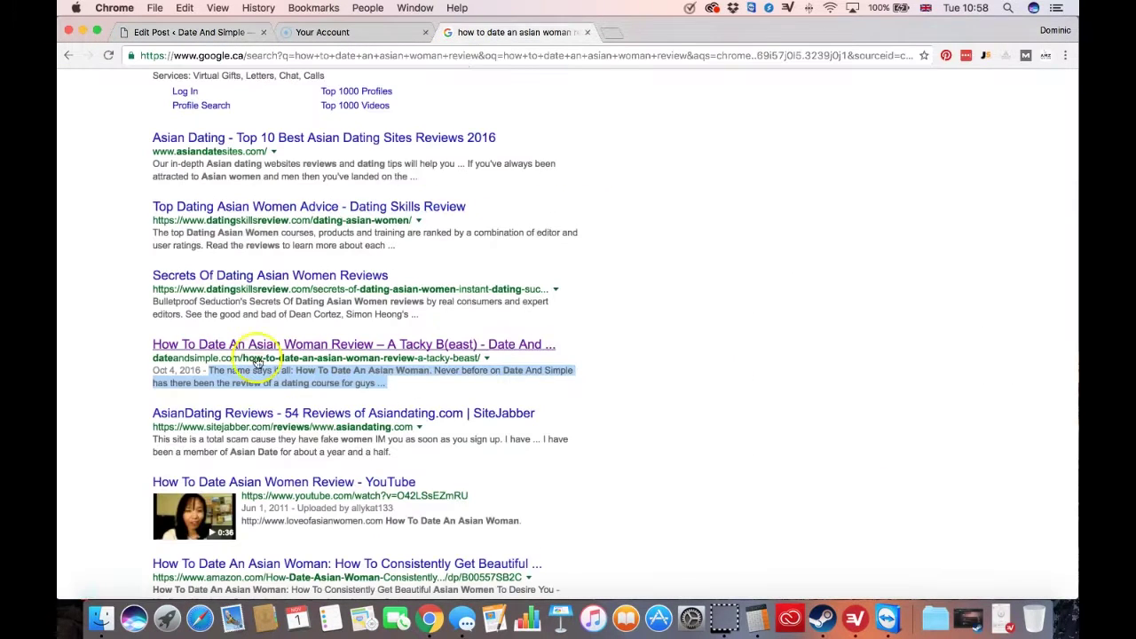
Highlight the last words of the Date And Simple listing's description, clear the selection, and look over the neighbouring Google results
left_click(292, 384)
left_click_drag(264, 384, 386, 383)
left_click(387, 391)
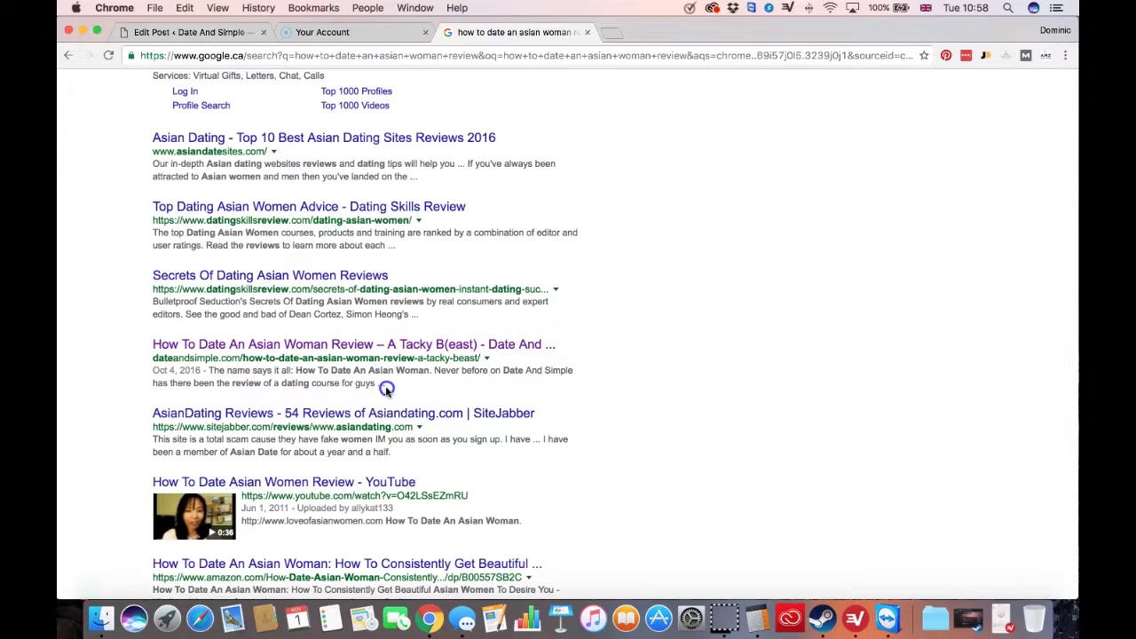
scroll(386, 391, "down", 3)
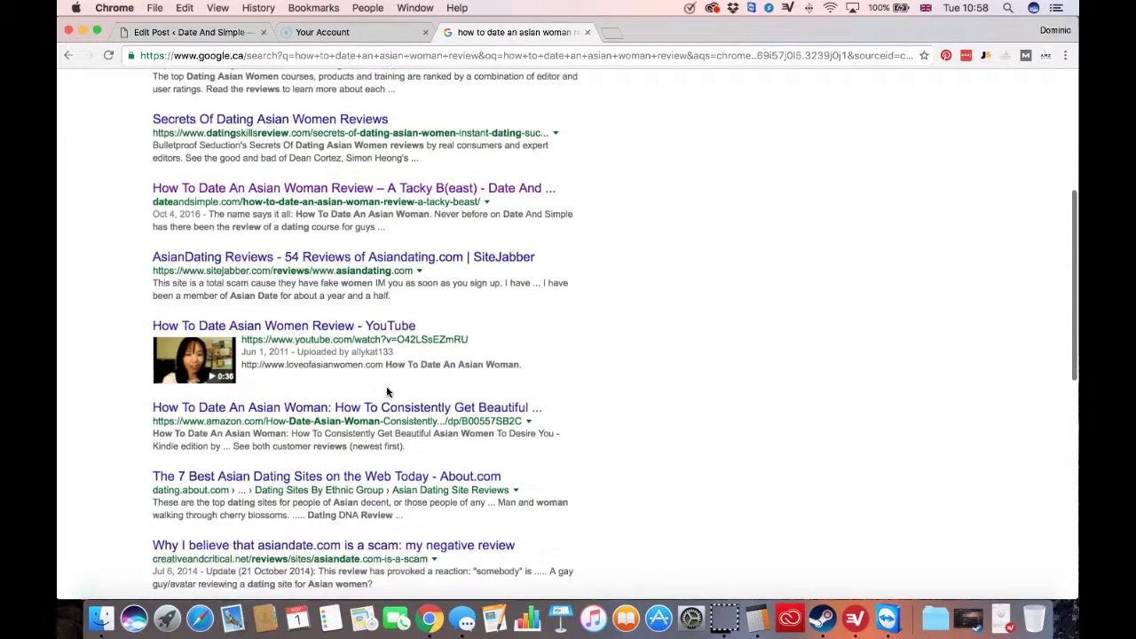
left_click(396, 360)
scroll(394, 329, "up", 3)
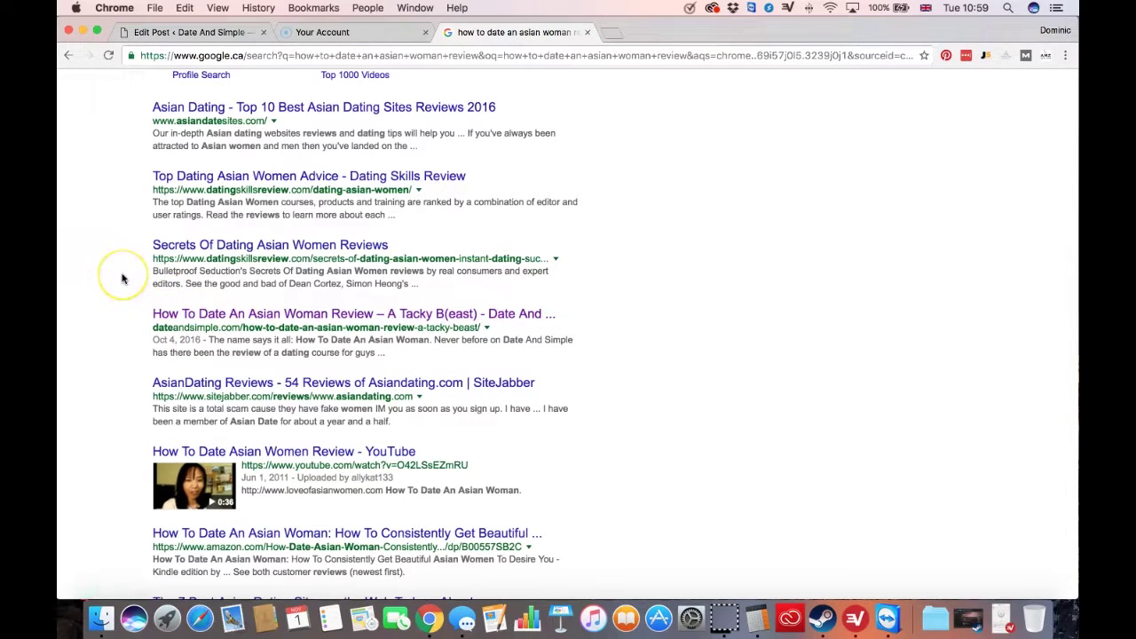
Check the default text in the post's Description field against the Google listing, and highlight "of a dating course for guys ..." in the listing
left_click(235, 36)
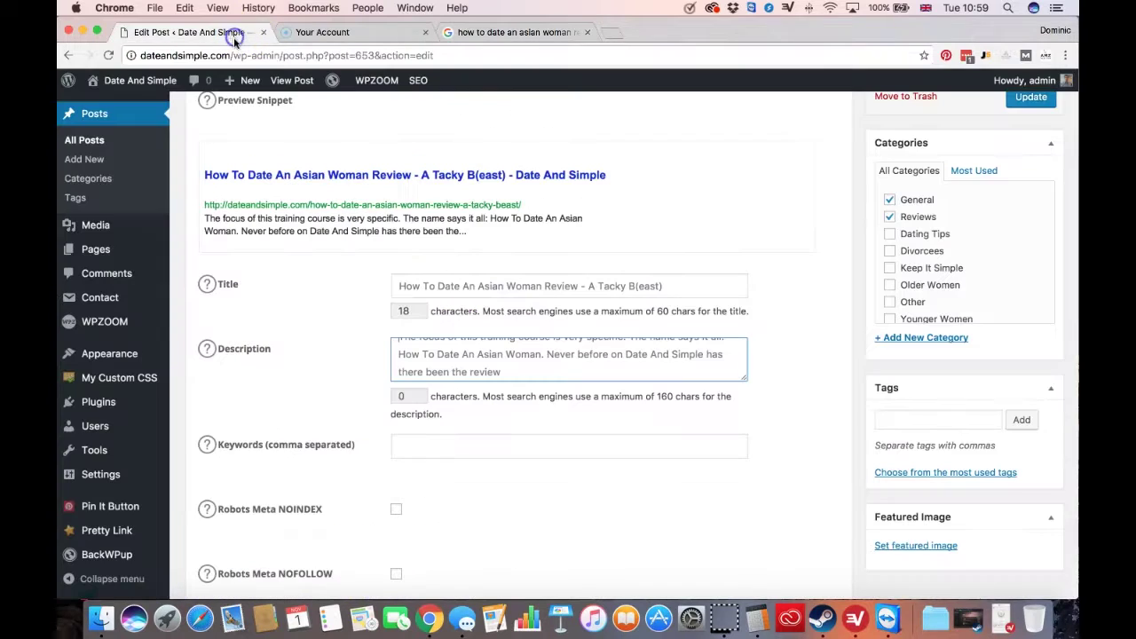
scroll(536, 373, "up", 1)
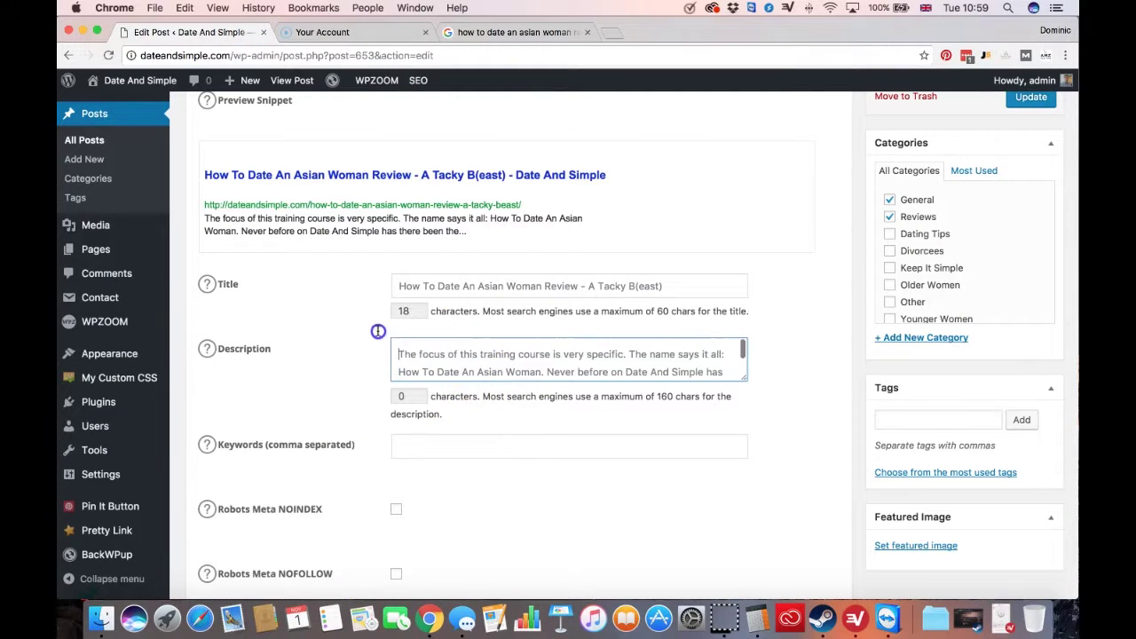
scroll(527, 363, "down", 1)
left_click(504, 35)
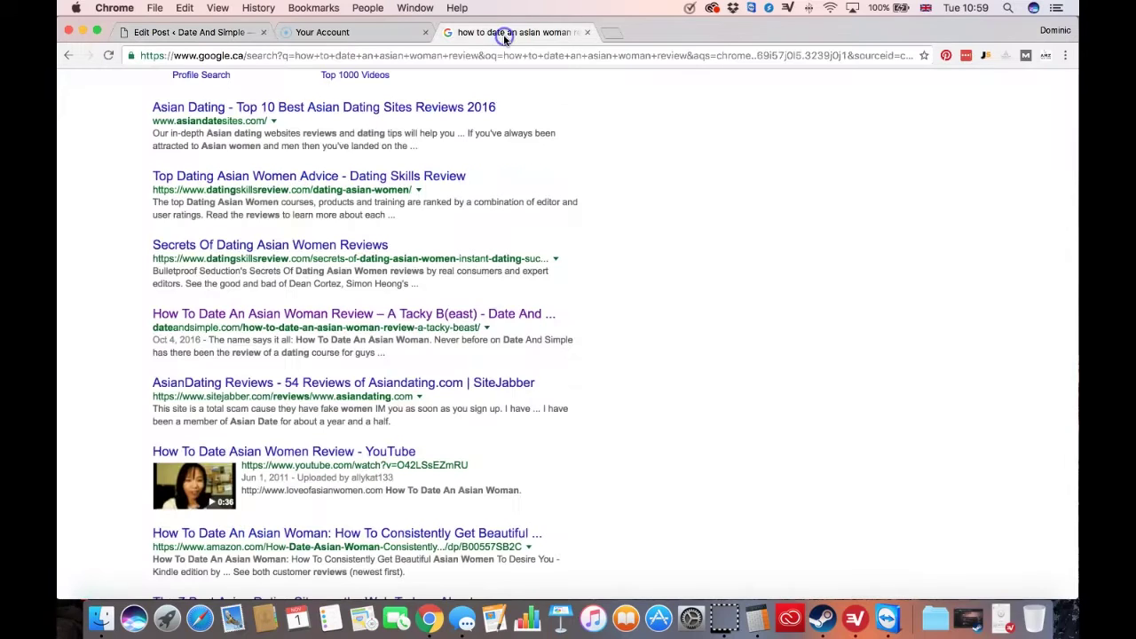
left_click_drag(211, 340, 264, 349)
left_click(368, 353)
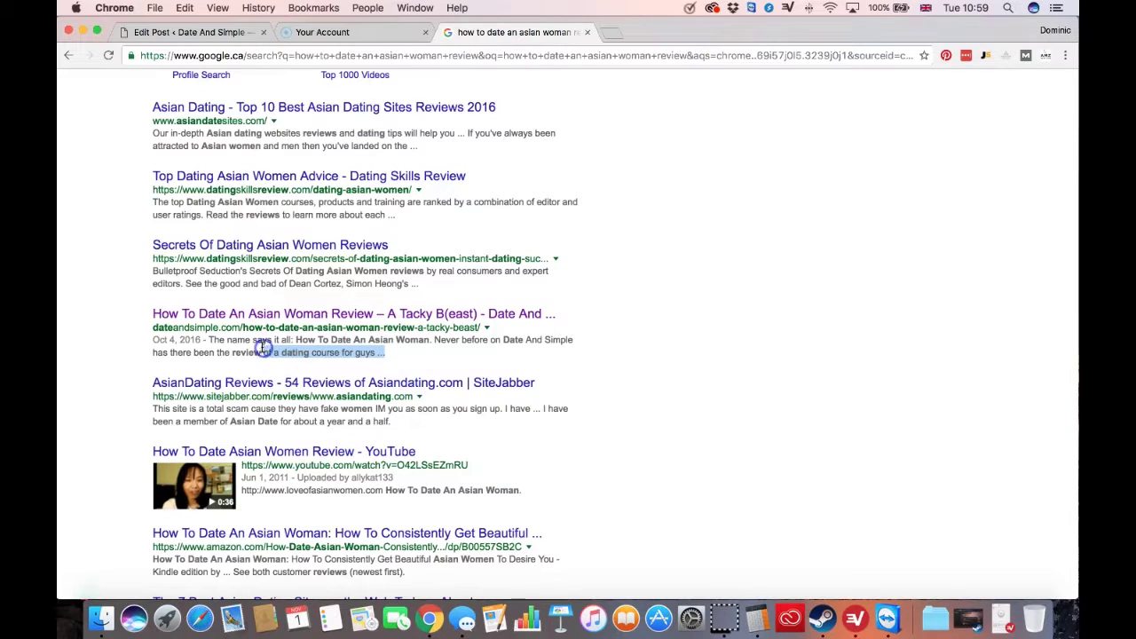
scroll(115, 293, "up", 2)
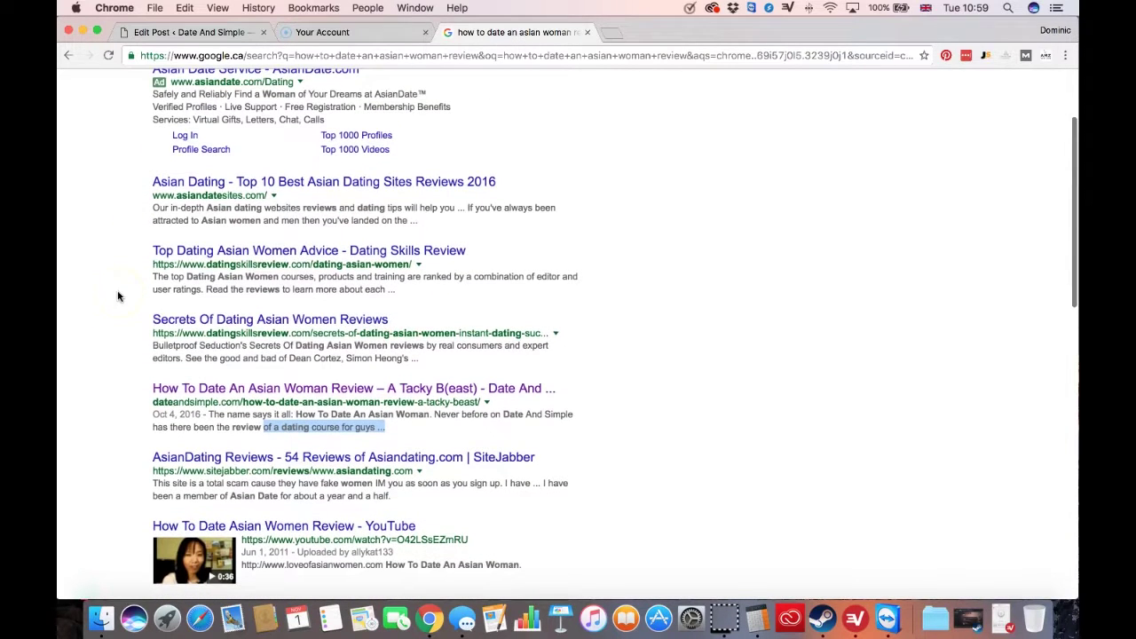
Return to the post editor and activate the SEO Description field below the Preview Snippet
left_click(207, 33)
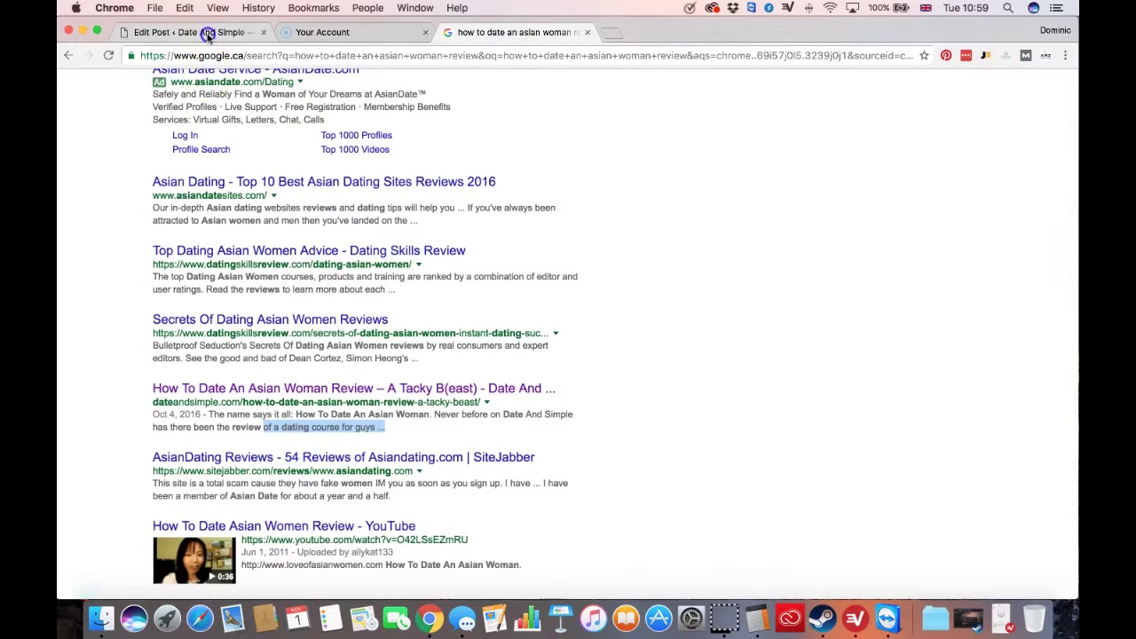
left_click(428, 364)
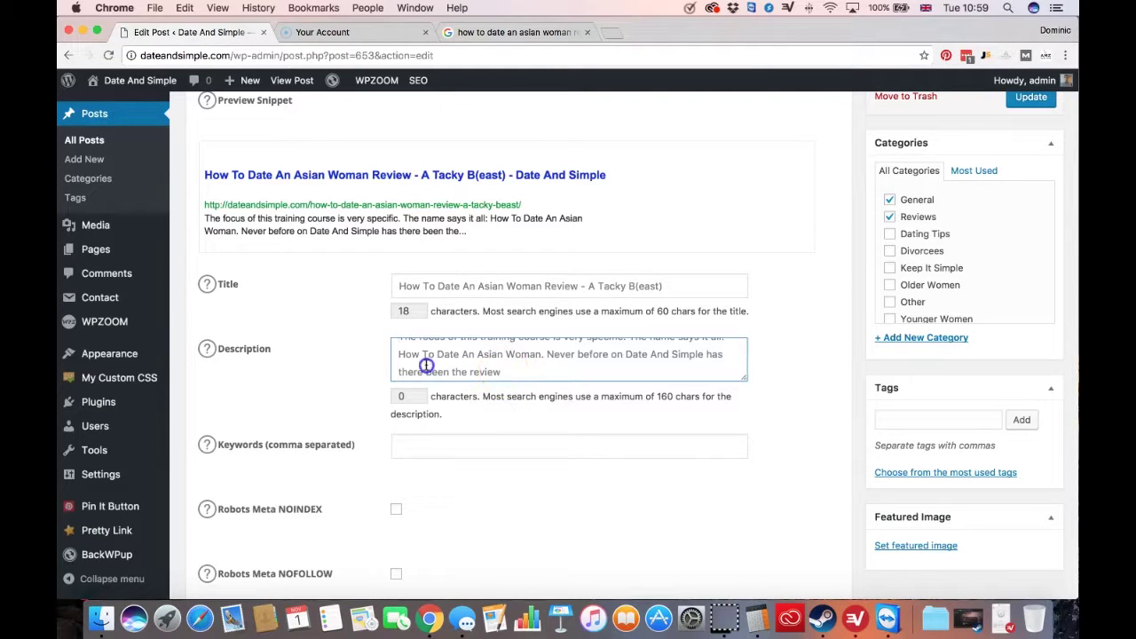
scroll(336, 313, "up", 2)
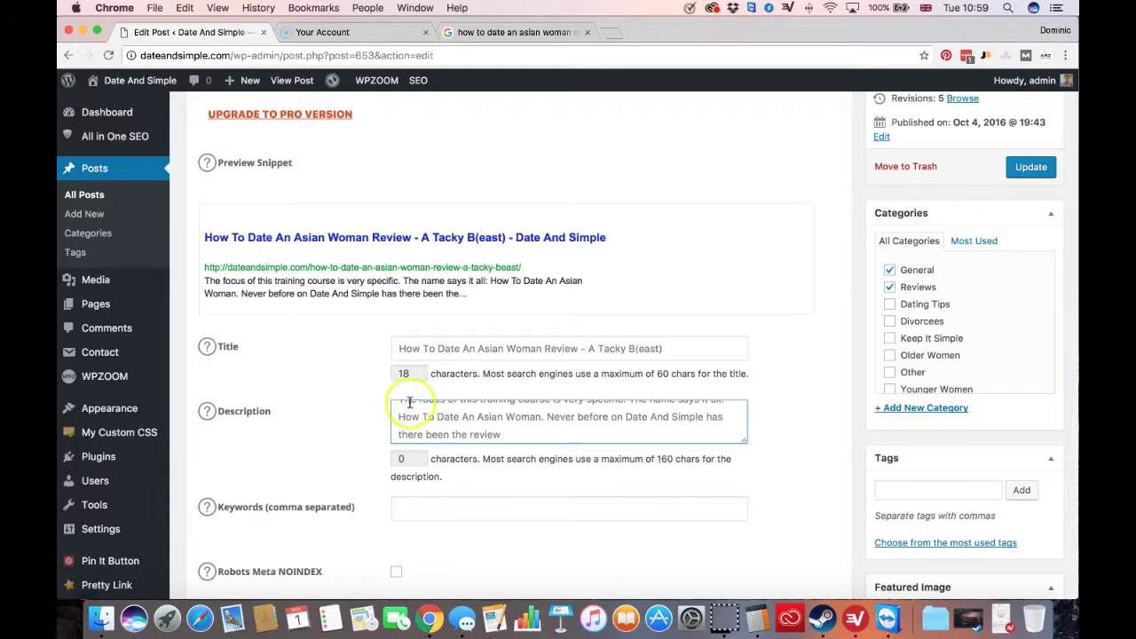
left_click(442, 424)
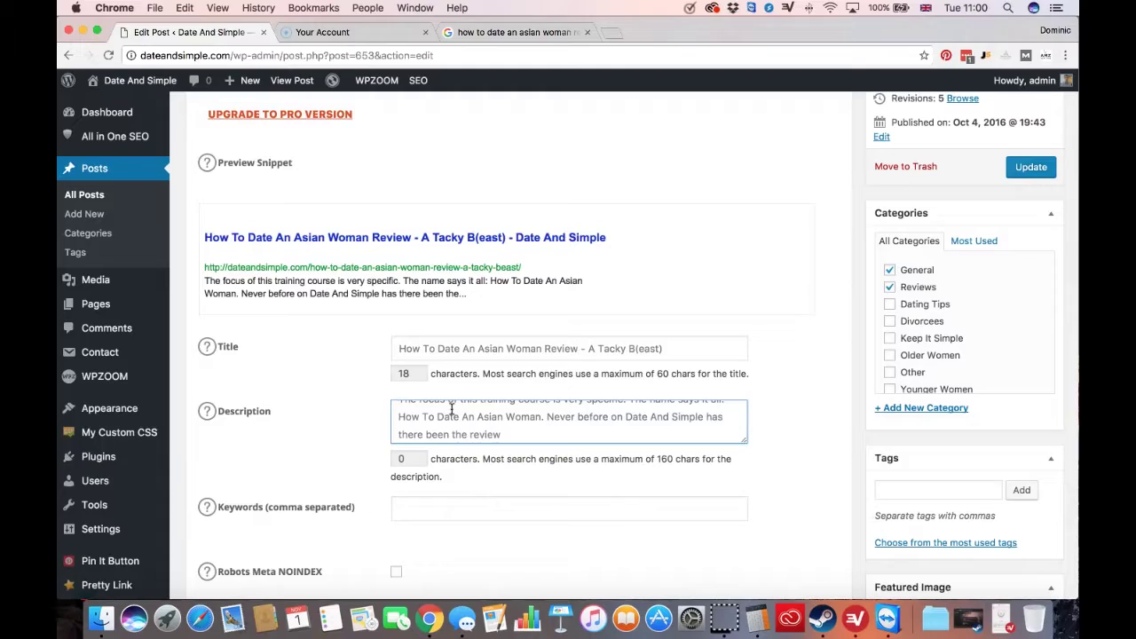
Look through the post's review text in the editor, from the introduction to the closing sections, and return to the All in One SEO Pack settings
scroll(482, 296, "up", 15)
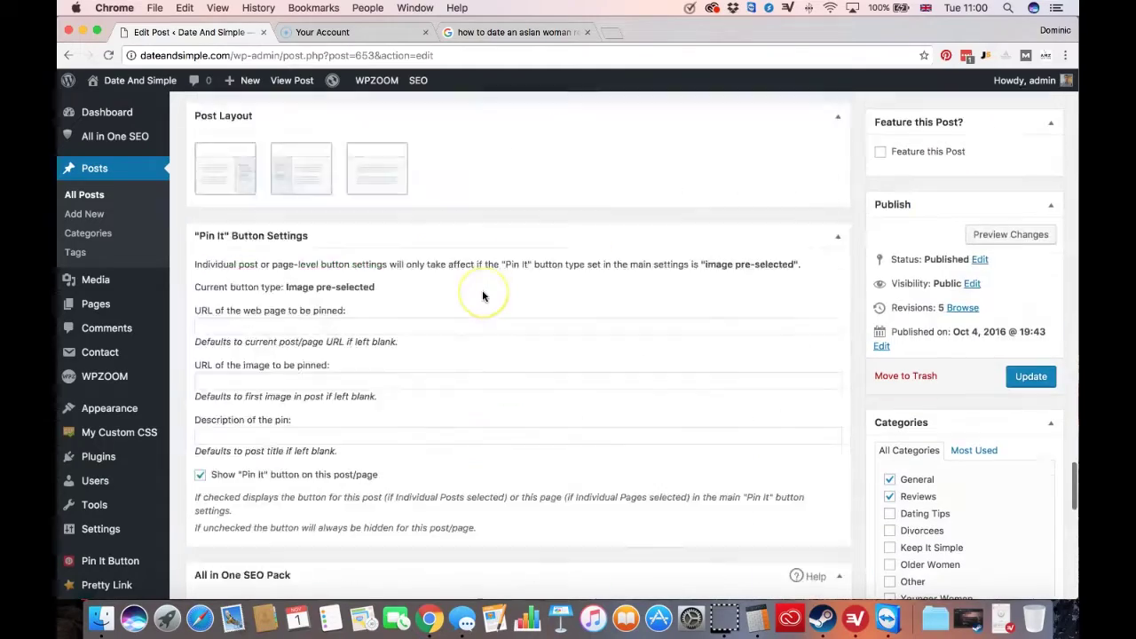
scroll(484, 296, "up", 15)
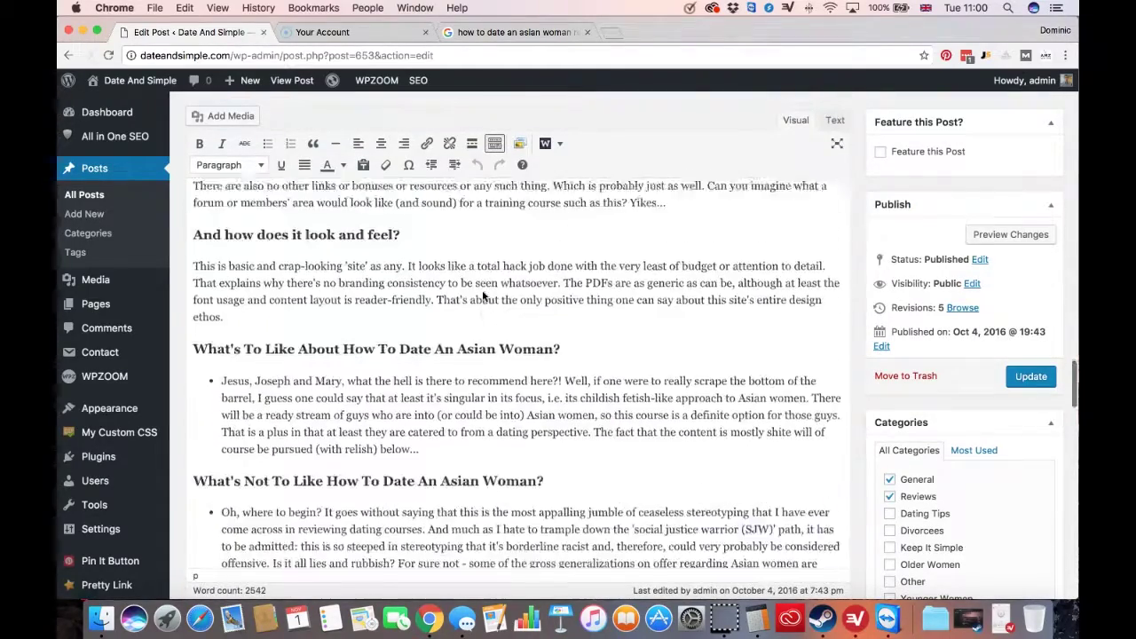
scroll(484, 296, "up", 15)
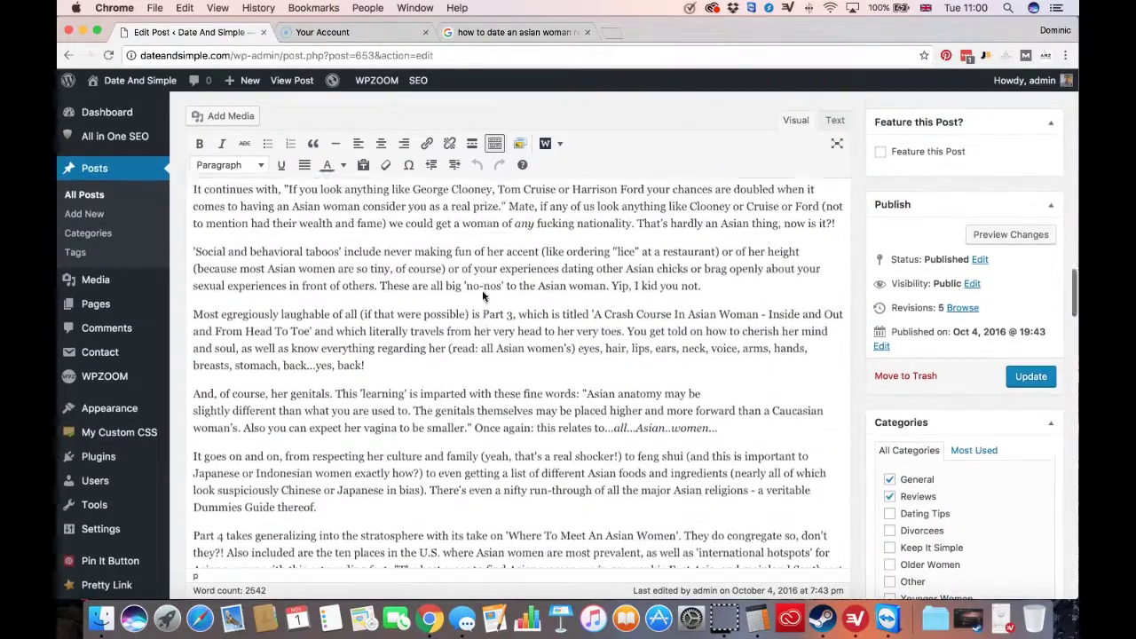
scroll(484, 297, "up", 10)
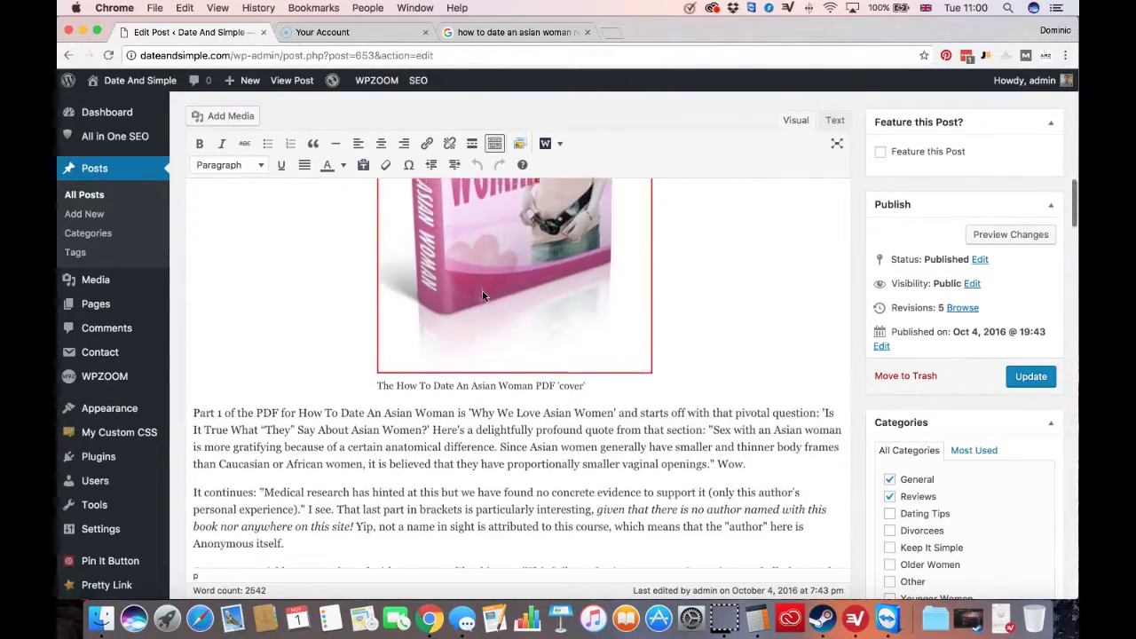
scroll(345, 322, "up", 8)
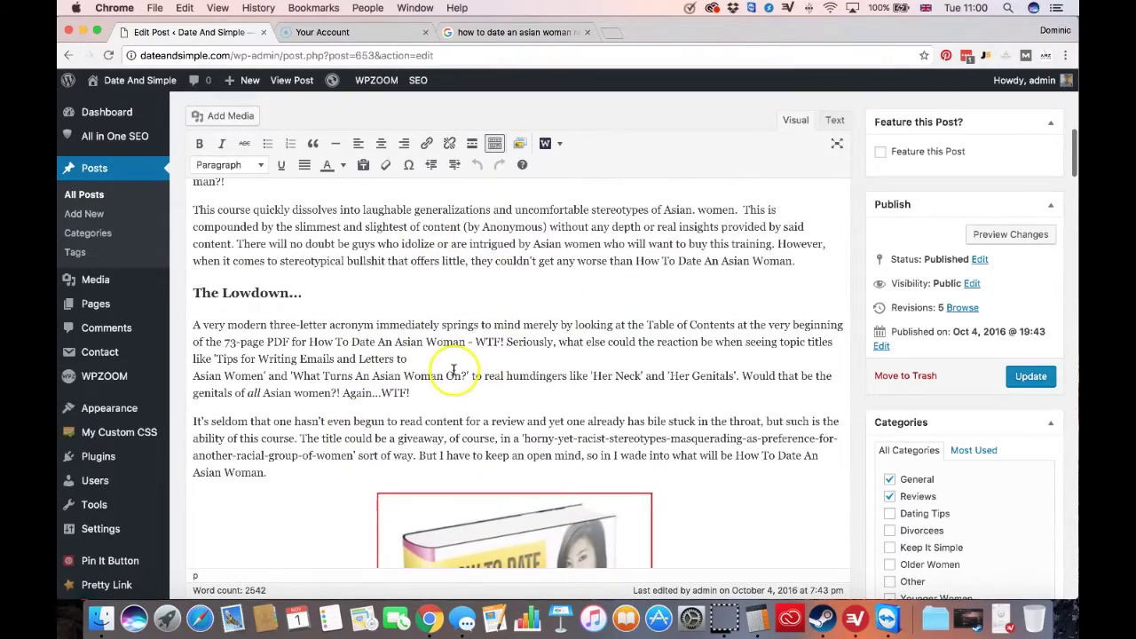
scroll(436, 392, "down", 2)
scroll(436, 392, "down", 20)
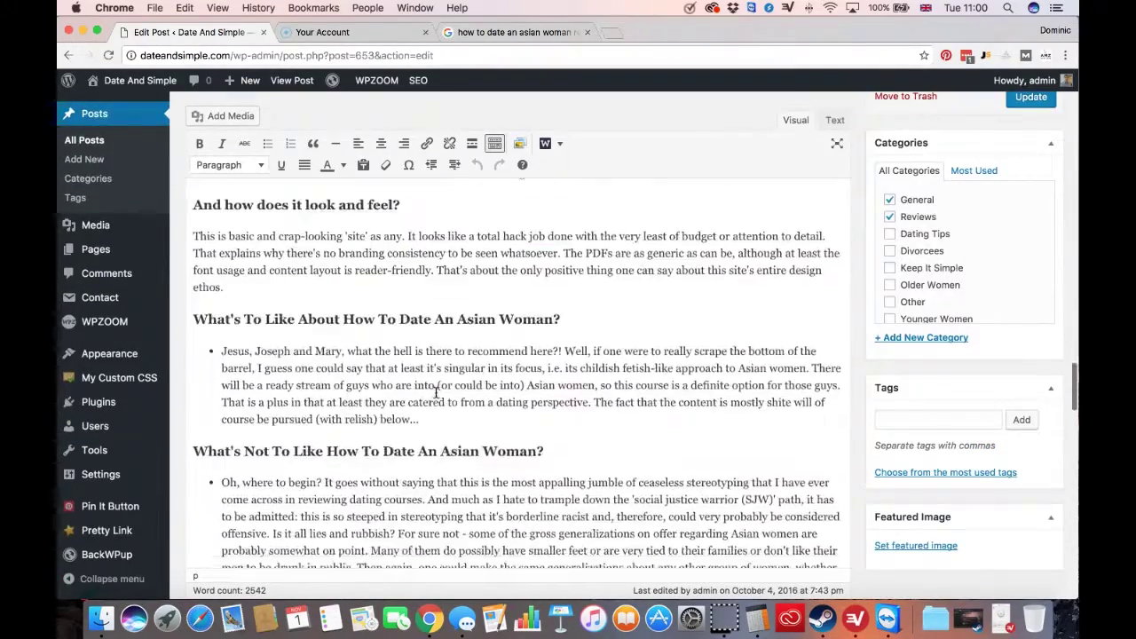
scroll(436, 392, "down", 10)
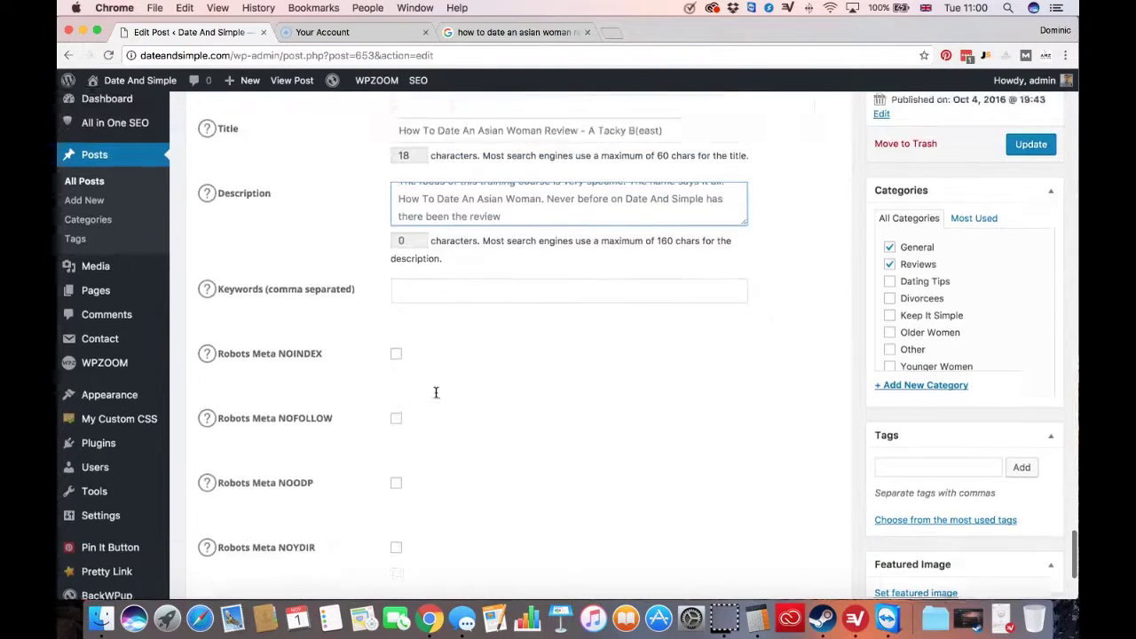
Set Description to "Read our review of How to Date an Asian Woman by" the author's name, "and learn why you really shouldn't bother checking out his guide."
scroll(432, 266, "up", 2)
left_click(410, 246)
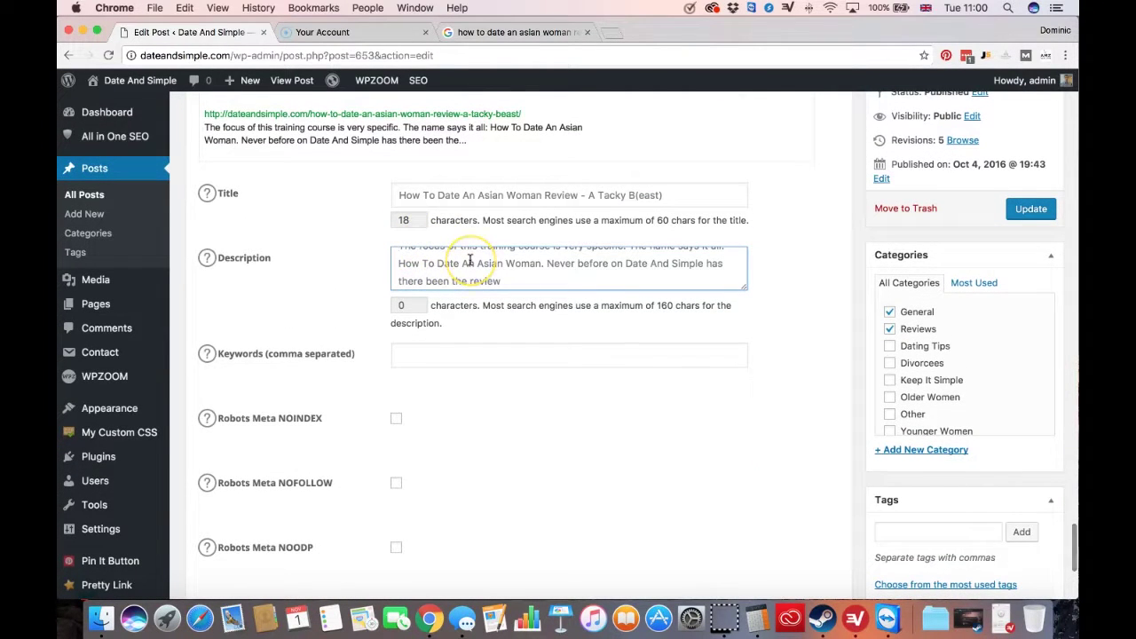
key("super+a")
type("Read our revi")
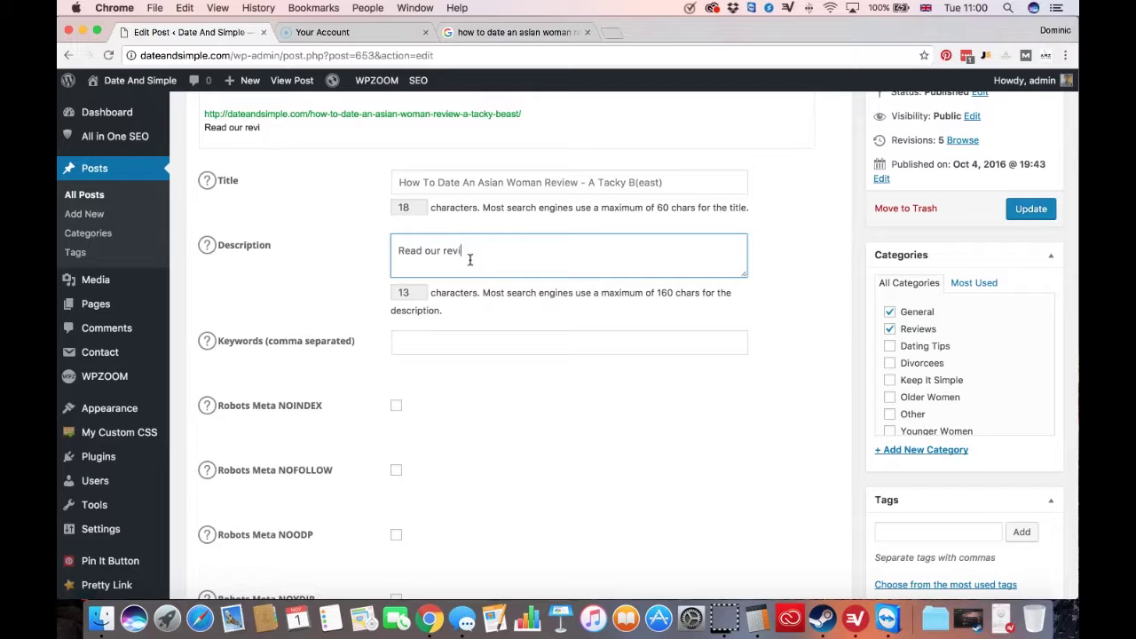
type("ew of How to Date an Asian Woma")
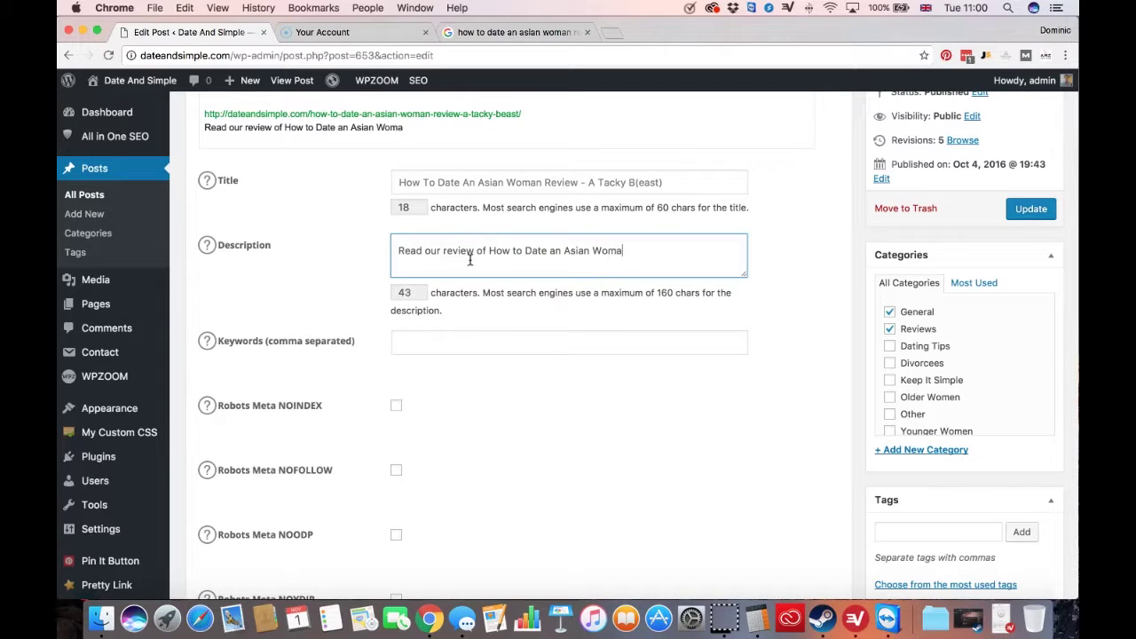
type("n by Peter Smi")
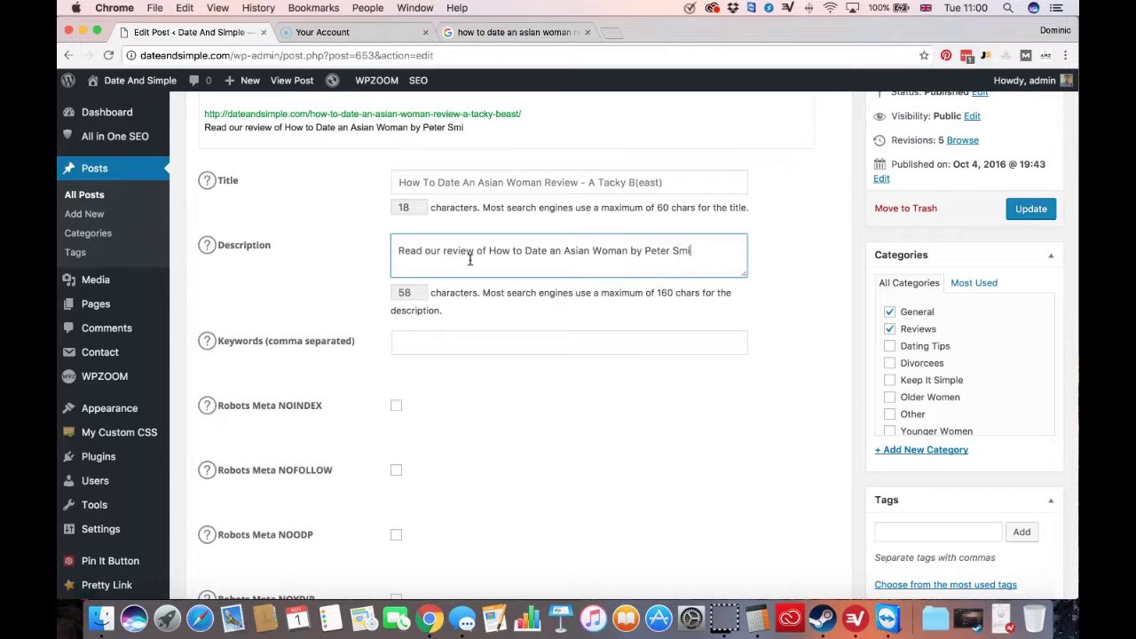
type("th, and learn why you ")
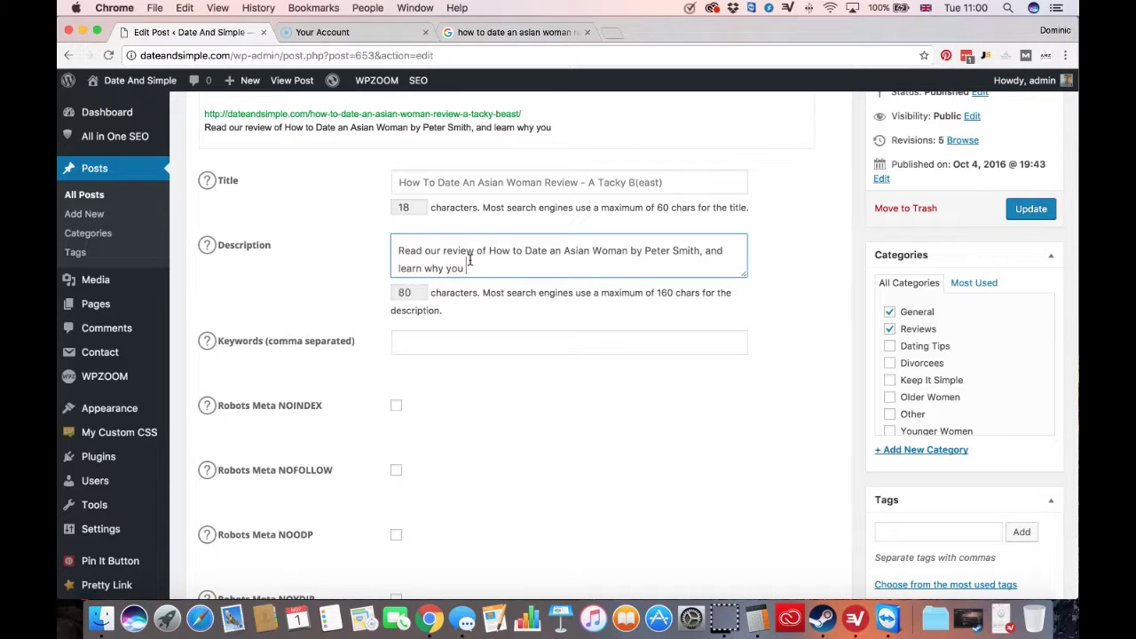
type("really shouldn't bother ")
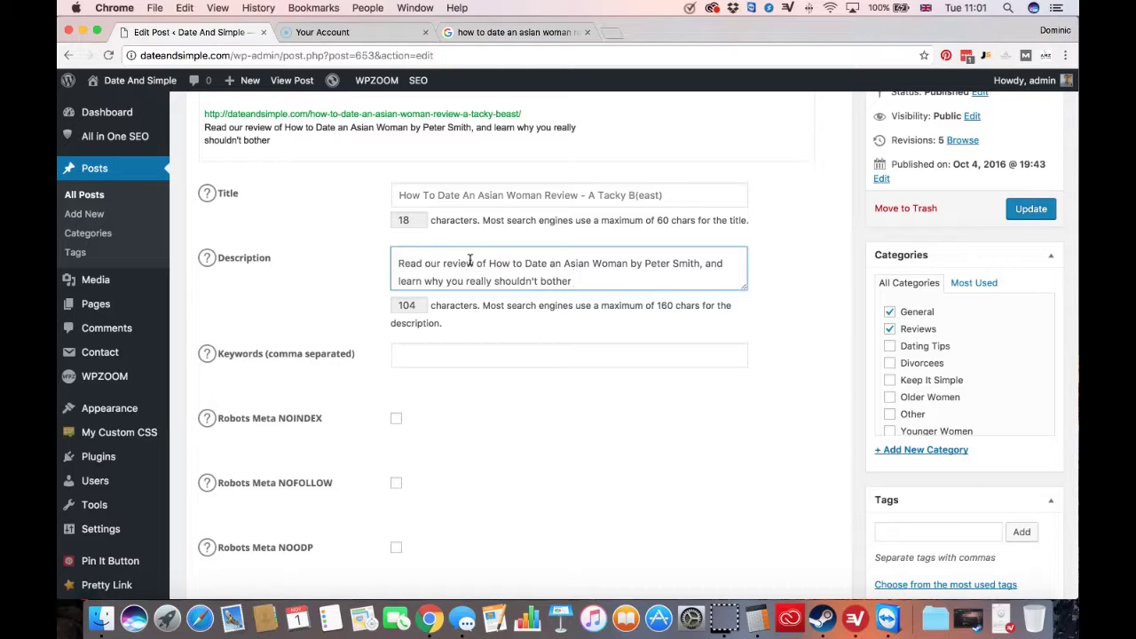
type("checking out his ")
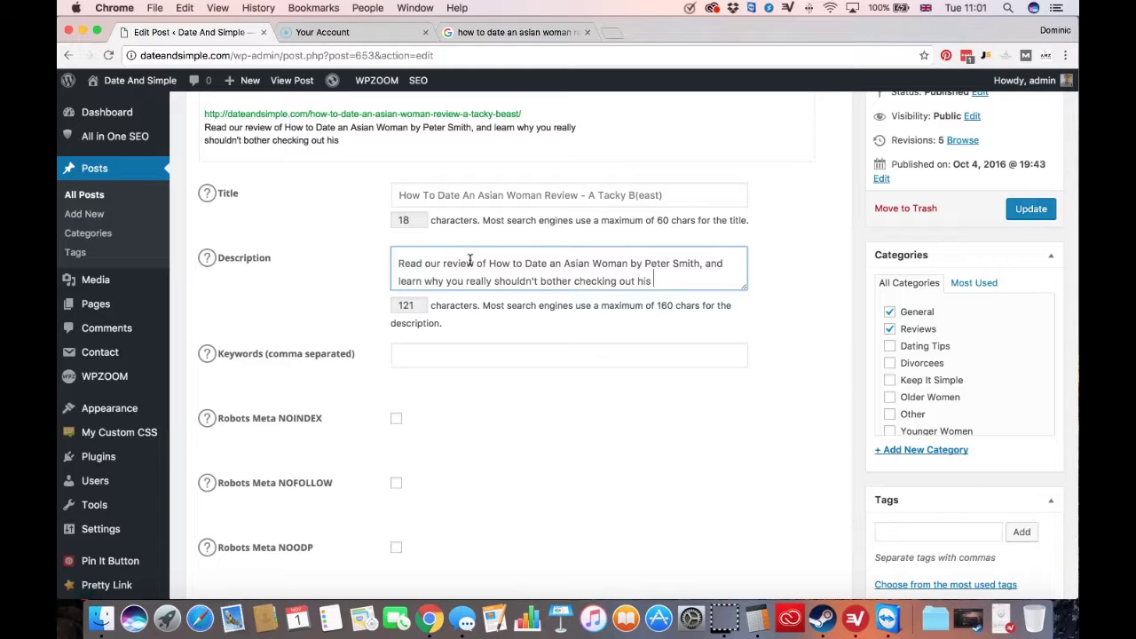
type("guide.")
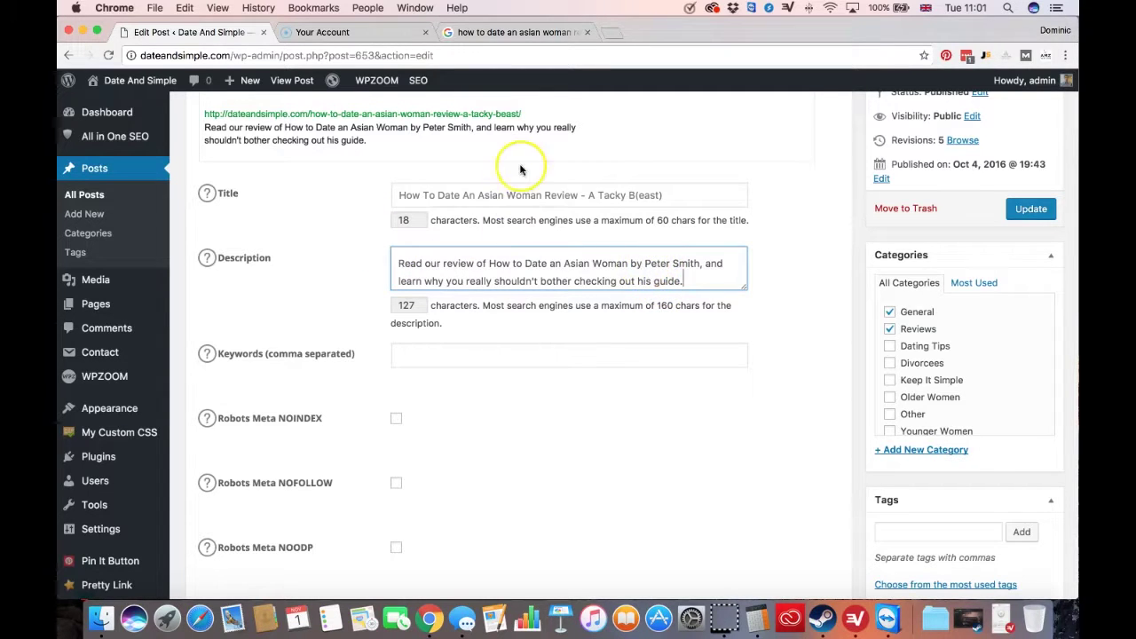
scroll(520, 167, "up", 15)
scroll(547, 265, "down", 15)
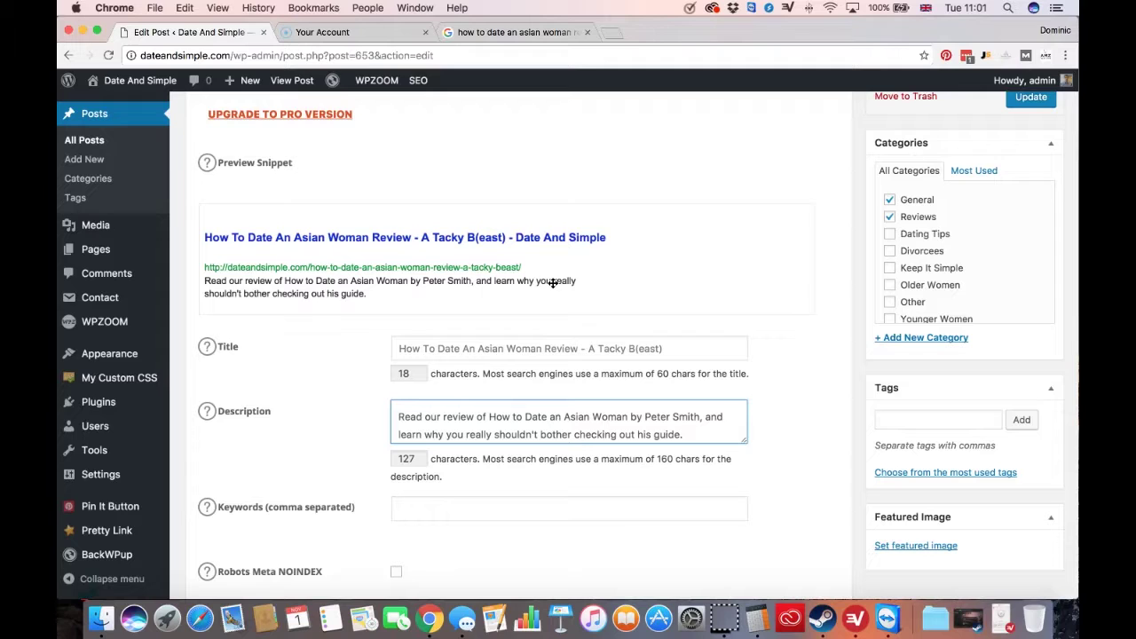
Delete the whole custom text from the post's SEO Description field
key("BackSpace")
key("BackSpace")
key("BackSpace")
key("BackSpace")
key("BackSpace")
key("BackSpace")
key("BackSpace")
key("BackSpace")
key("BackSpace")
key("BackSpace")
key("BackSpace")
key("BackSpace")
key("BackSpace")
key("BackSpace")
key("BackSpace")
key("BackSpace")
key("BackSpace")
key("BackSpace")
key("BackSpace")
key("BackSpace")
key("BackSpace")
key("BackSpace")
key("BackSpace")
key("BackSpace")
key("BackSpace")
key("BackSpace")
key("BackSpace")
key("BackSpace")
key("BackSpace")
key("BackSpace")
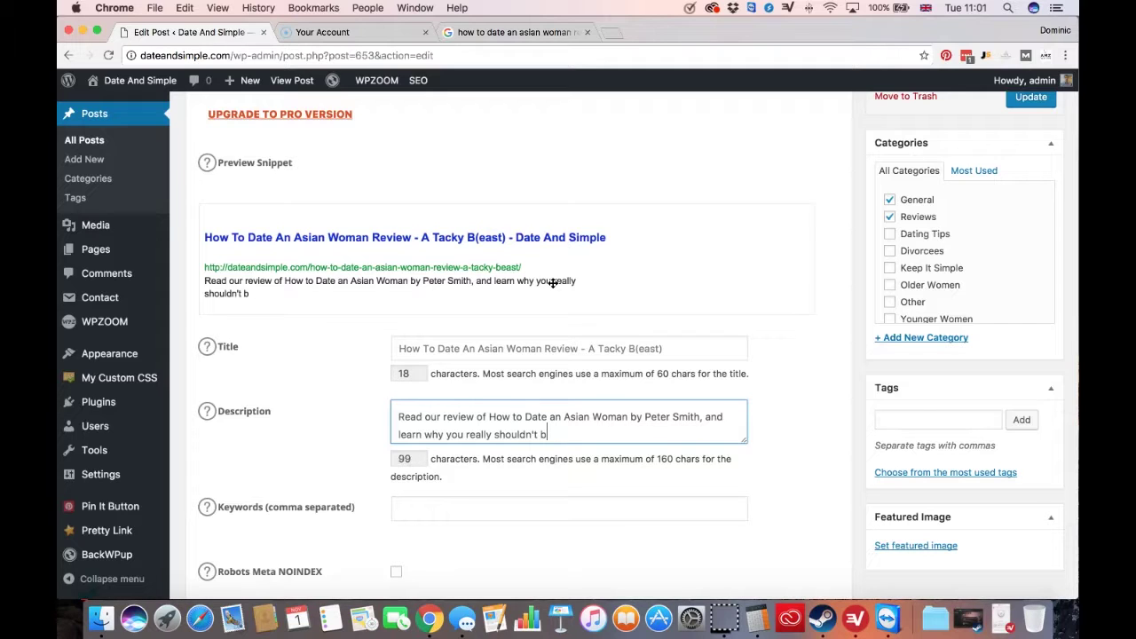
key("BackSpace")
key("BackSpace")
key("BackSpace")
key("BackSpace")
key("BackSpace")
key("BackSpace")
key("BackSpace")
key("BackSpace")
key("BackSpace")
key("BackSpace")
key("BackSpace")
key("BackSpace")
key("BackSpace")
key("BackSpace")
key("BackSpace")
key("BackSpace")
key("BackSpace")
key("BackSpace")
key("BackSpace")
key("BackSpace")
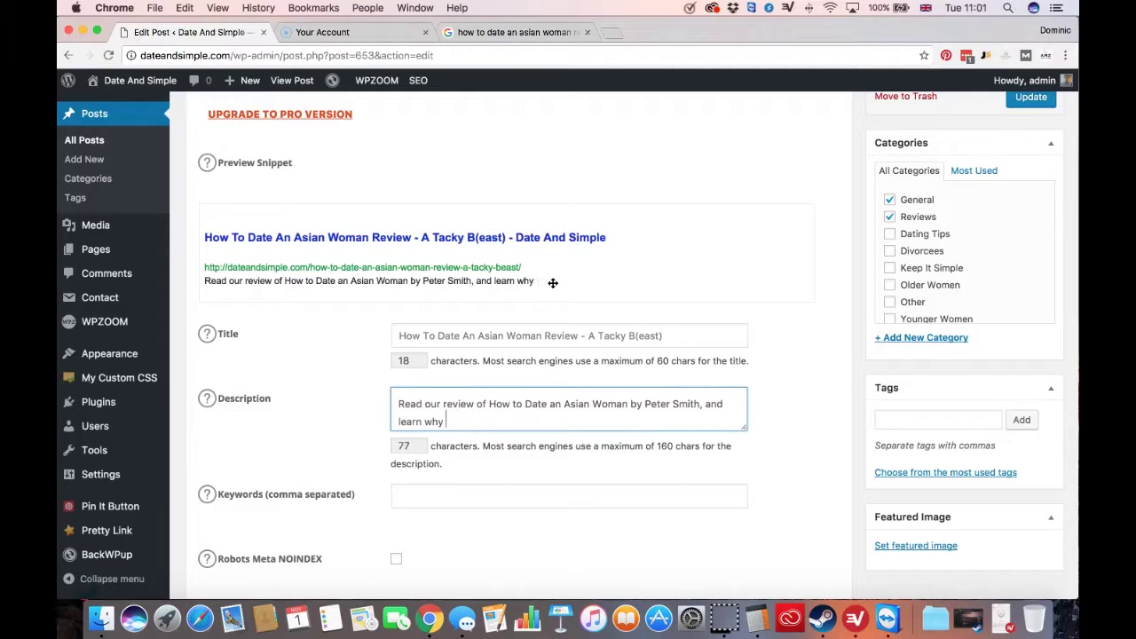
key("BackSpace")
key("BackSpace")
key("BackSpace")
key("BackSpace")
key("BackSpace")
key("BackSpace")
key("BackSpace")
key("BackSpace")
key("BackSpace")
key("BackSpace")
key("BackSpace")
key("BackSpace")
key("BackSpace")
key("BackSpace")
key("BackSpace")
key("BackSpace")
key("BackSpace")
key("BackSpace")
key("BackSpace")
key("BackSpace")
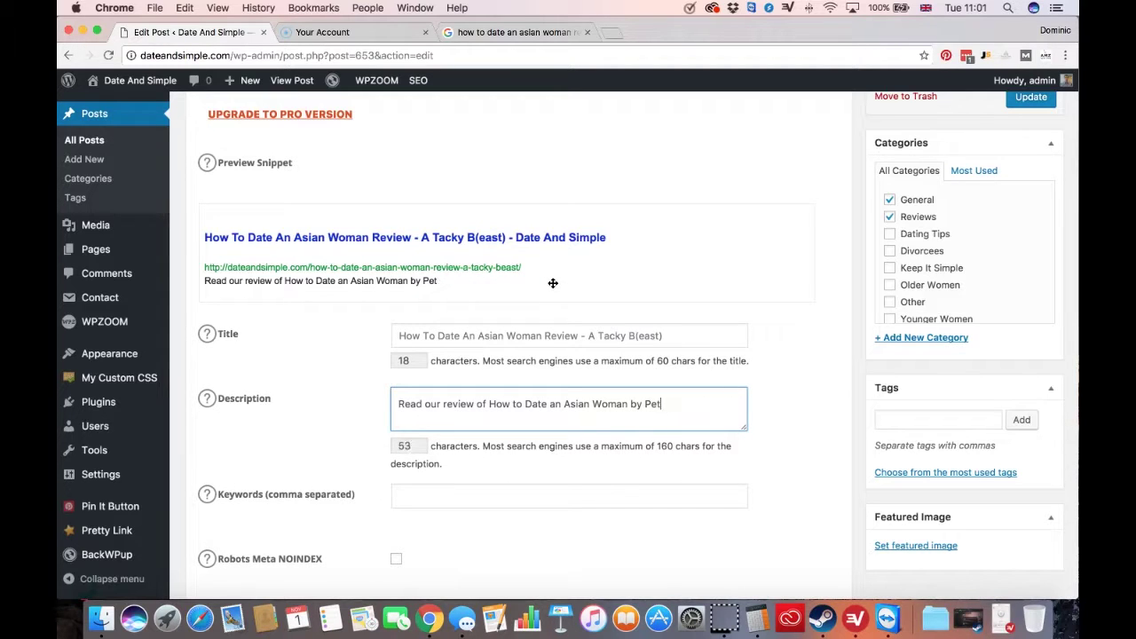
key("BackSpace")
key("BackSpace")
key("BackSpace")
key("BackSpace")
key("BackSpace")
key("BackSpace")
key("BackSpace")
key("BackSpace")
key("BackSpace")
key("BackSpace")
key("BackSpace")
key("BackSpace")
key("BackSpace")
key("BackSpace")
key("BackSpace")
key("BackSpace")
key("BackSpace")
key("BackSpace")
key("BackSpace")
key("BackSpace")
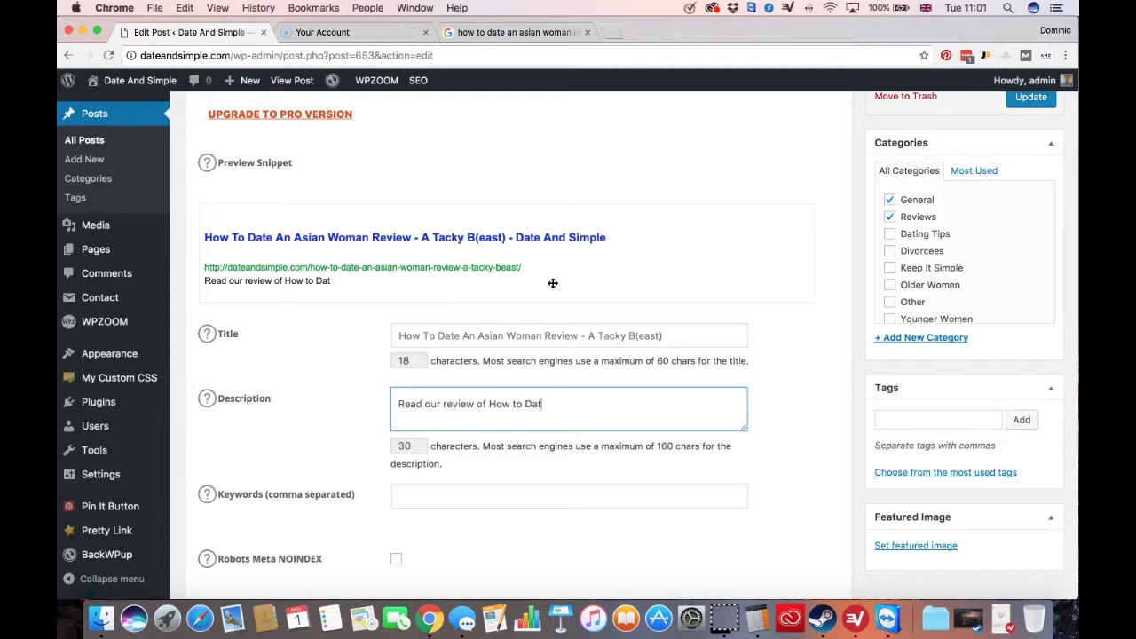
key("BackSpace")
key("BackSpace")
key("BackSpace")
key("BackSpace")
key("BackSpace")
key("BackSpace")
key("BackSpace")
key("BackSpace")
key("BackSpace")
key("BackSpace")
key("BackSpace")
key("BackSpace")
key("BackSpace")
key("BackSpace")
key("BackSpace")
key("BackSpace")
key("BackSpace")
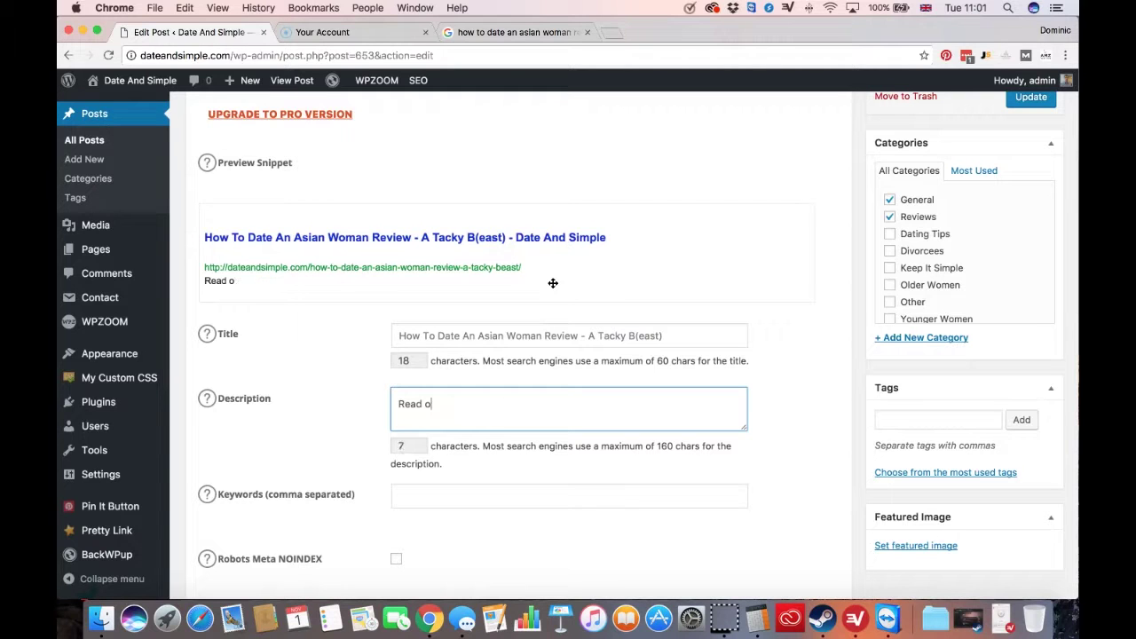
key("super+v")
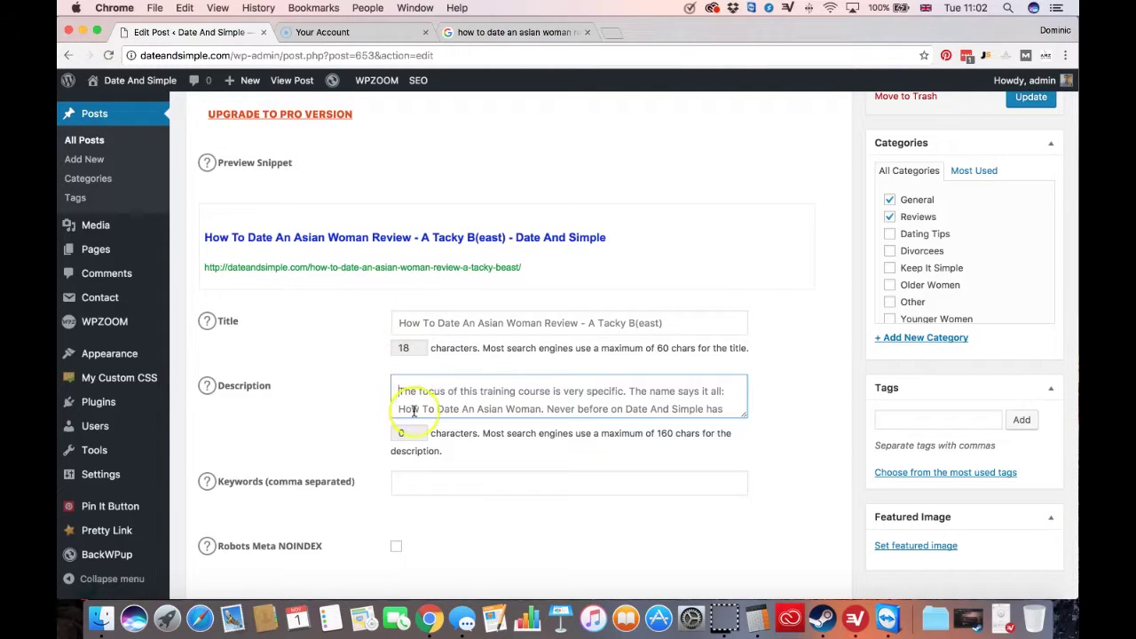
scroll(374, 320, "up", 20)
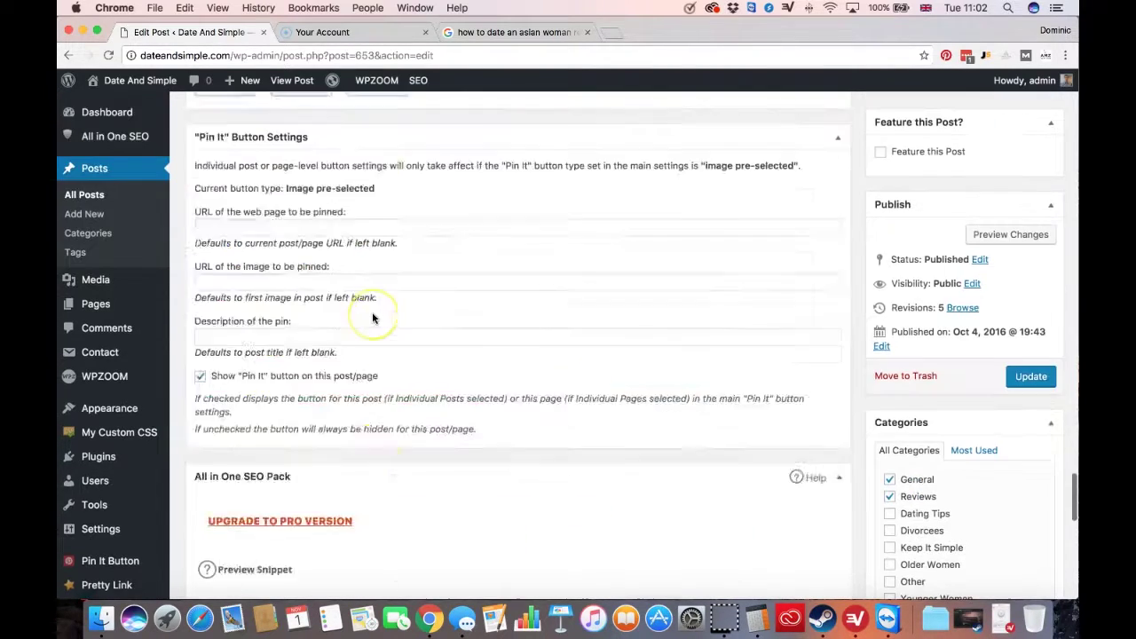
Review the post's opening text against the All in One SEO Pack Title and Description fields, then return to the post title
scroll(372, 311, "up", 15)
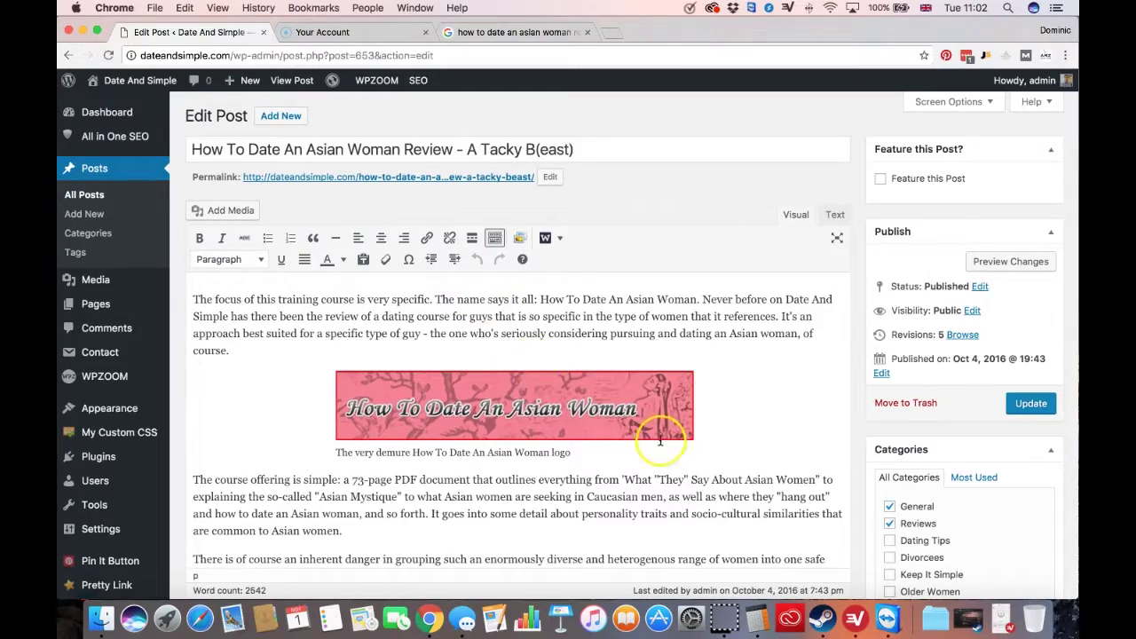
scroll(612, 428, "down", 5)
scroll(612, 428, "down", 20)
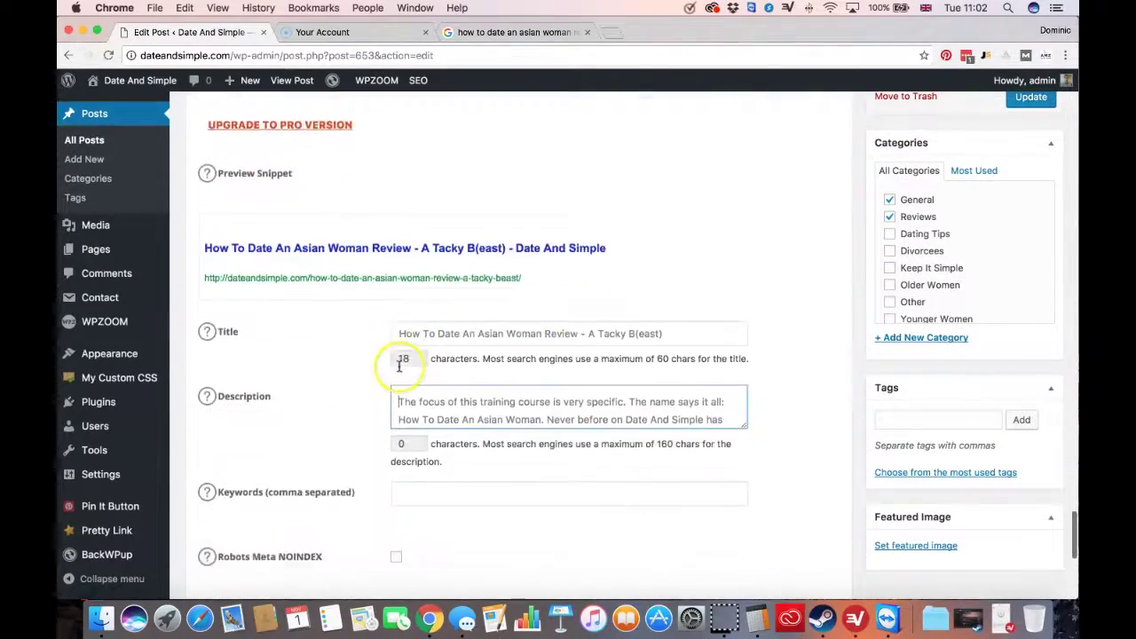
scroll(738, 305, "up", 15)
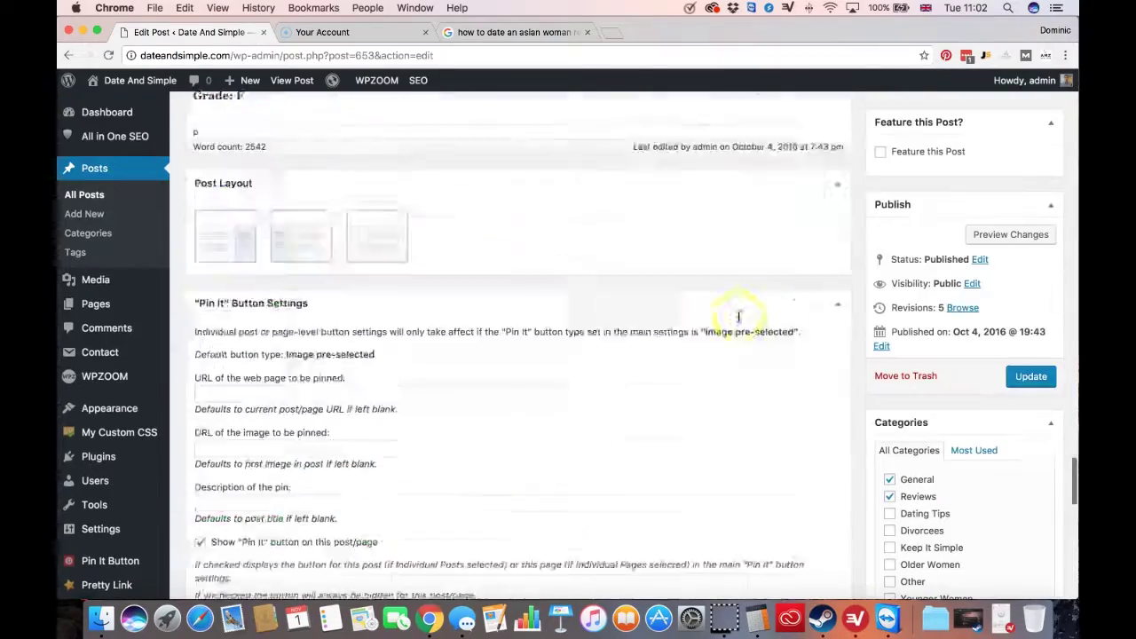
scroll(779, 318, "up", 15)
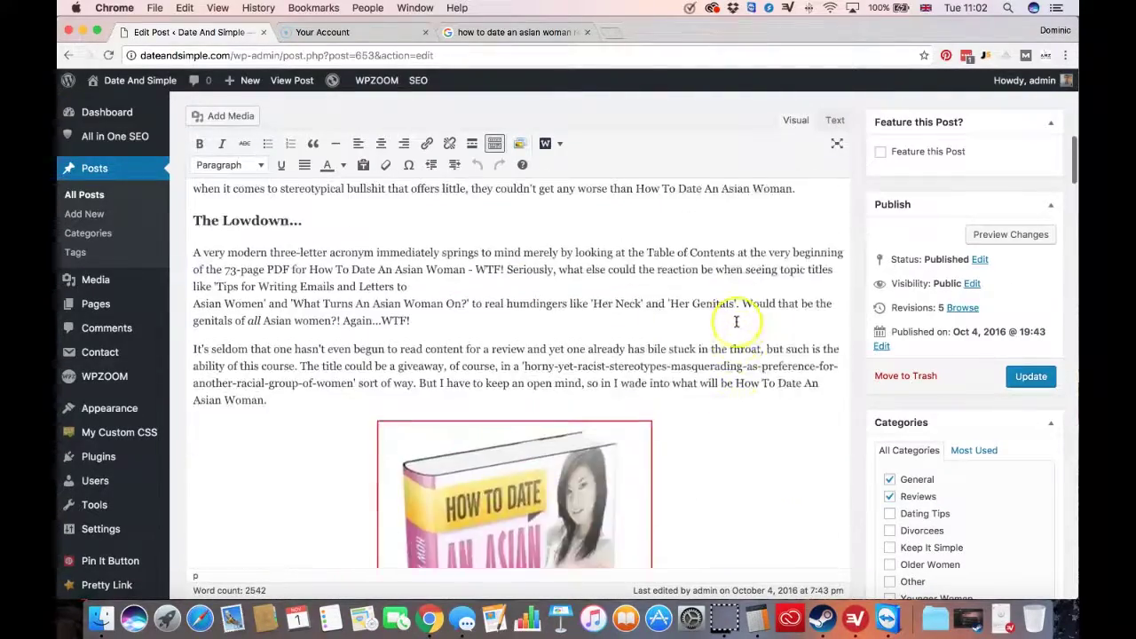
scroll(861, 199, "up", 8)
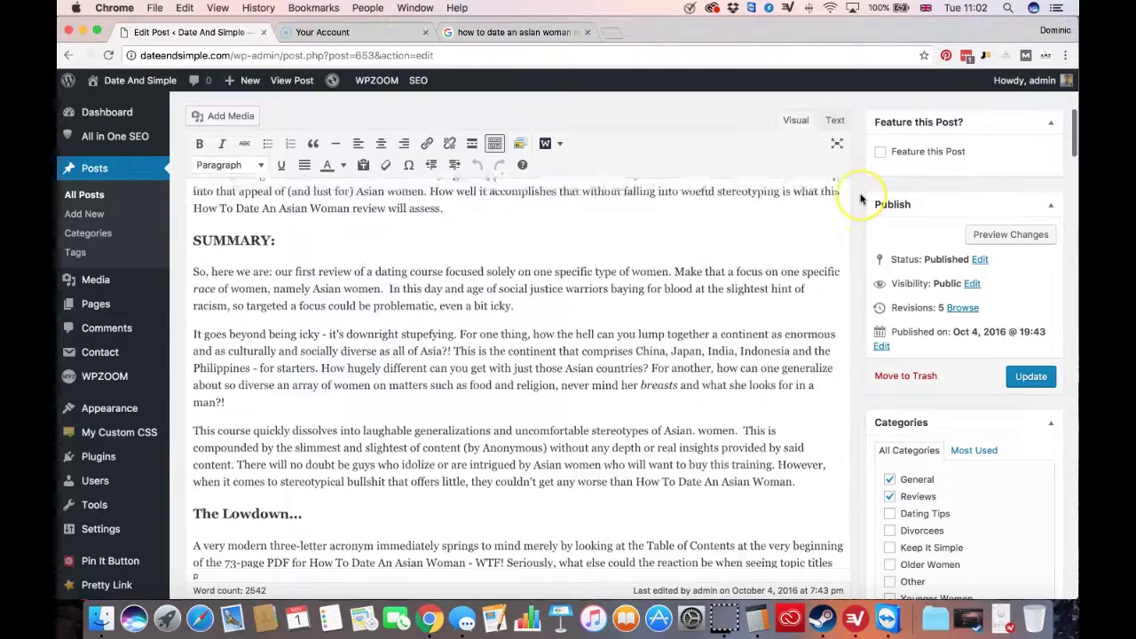
scroll(861, 199, "up", 5)
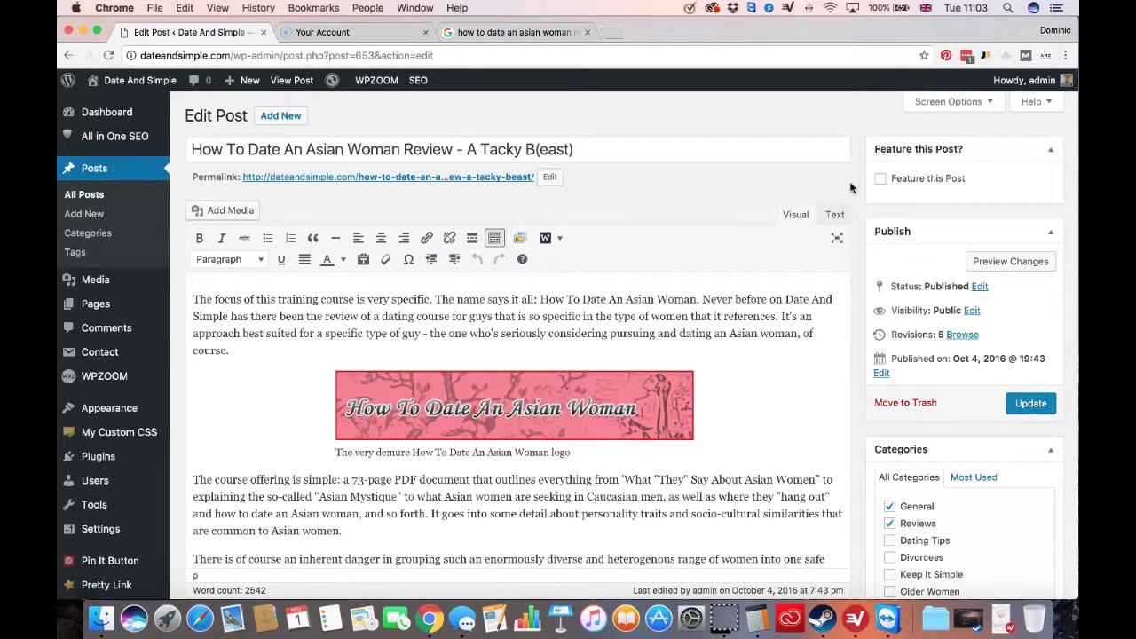
left_click(808, 186)
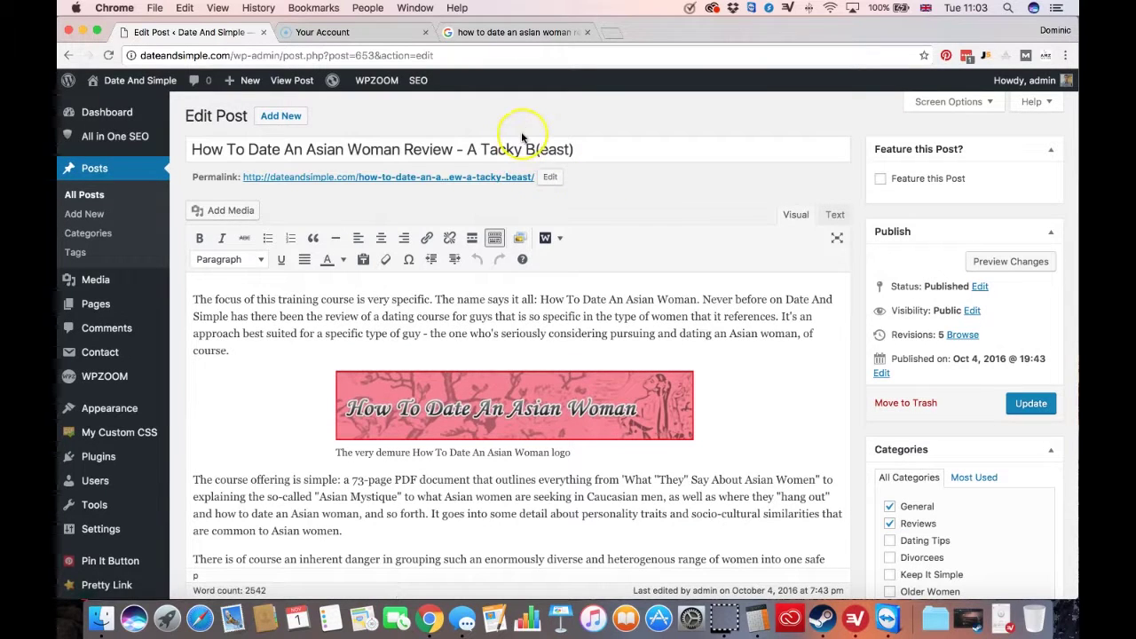
scroll(80, 568, "down", 1)
mouse_move(81, 588)
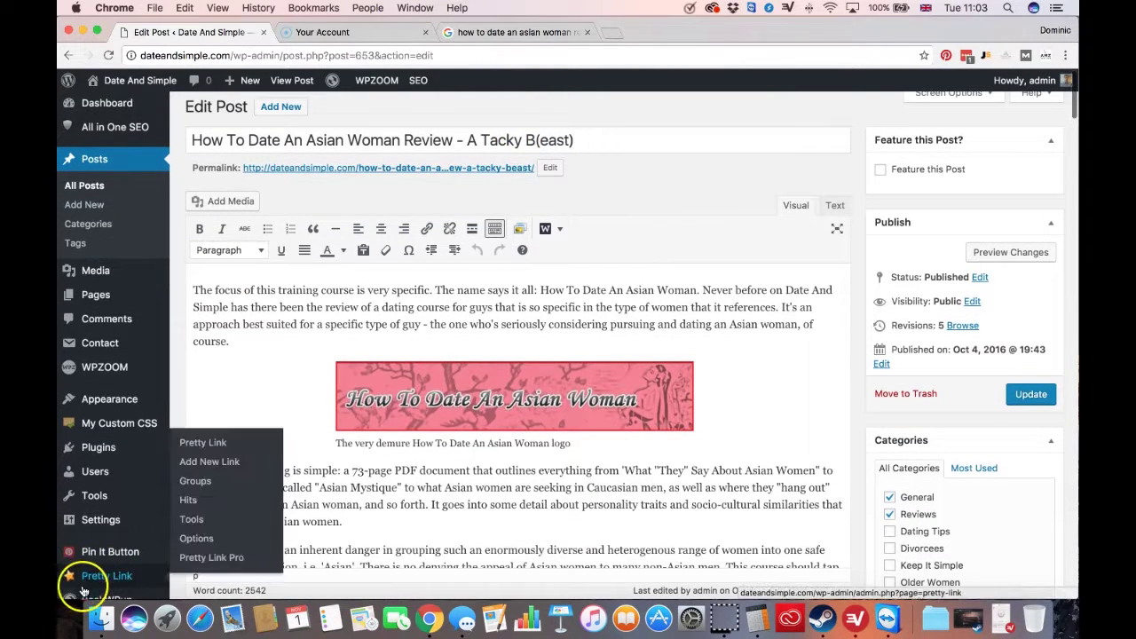